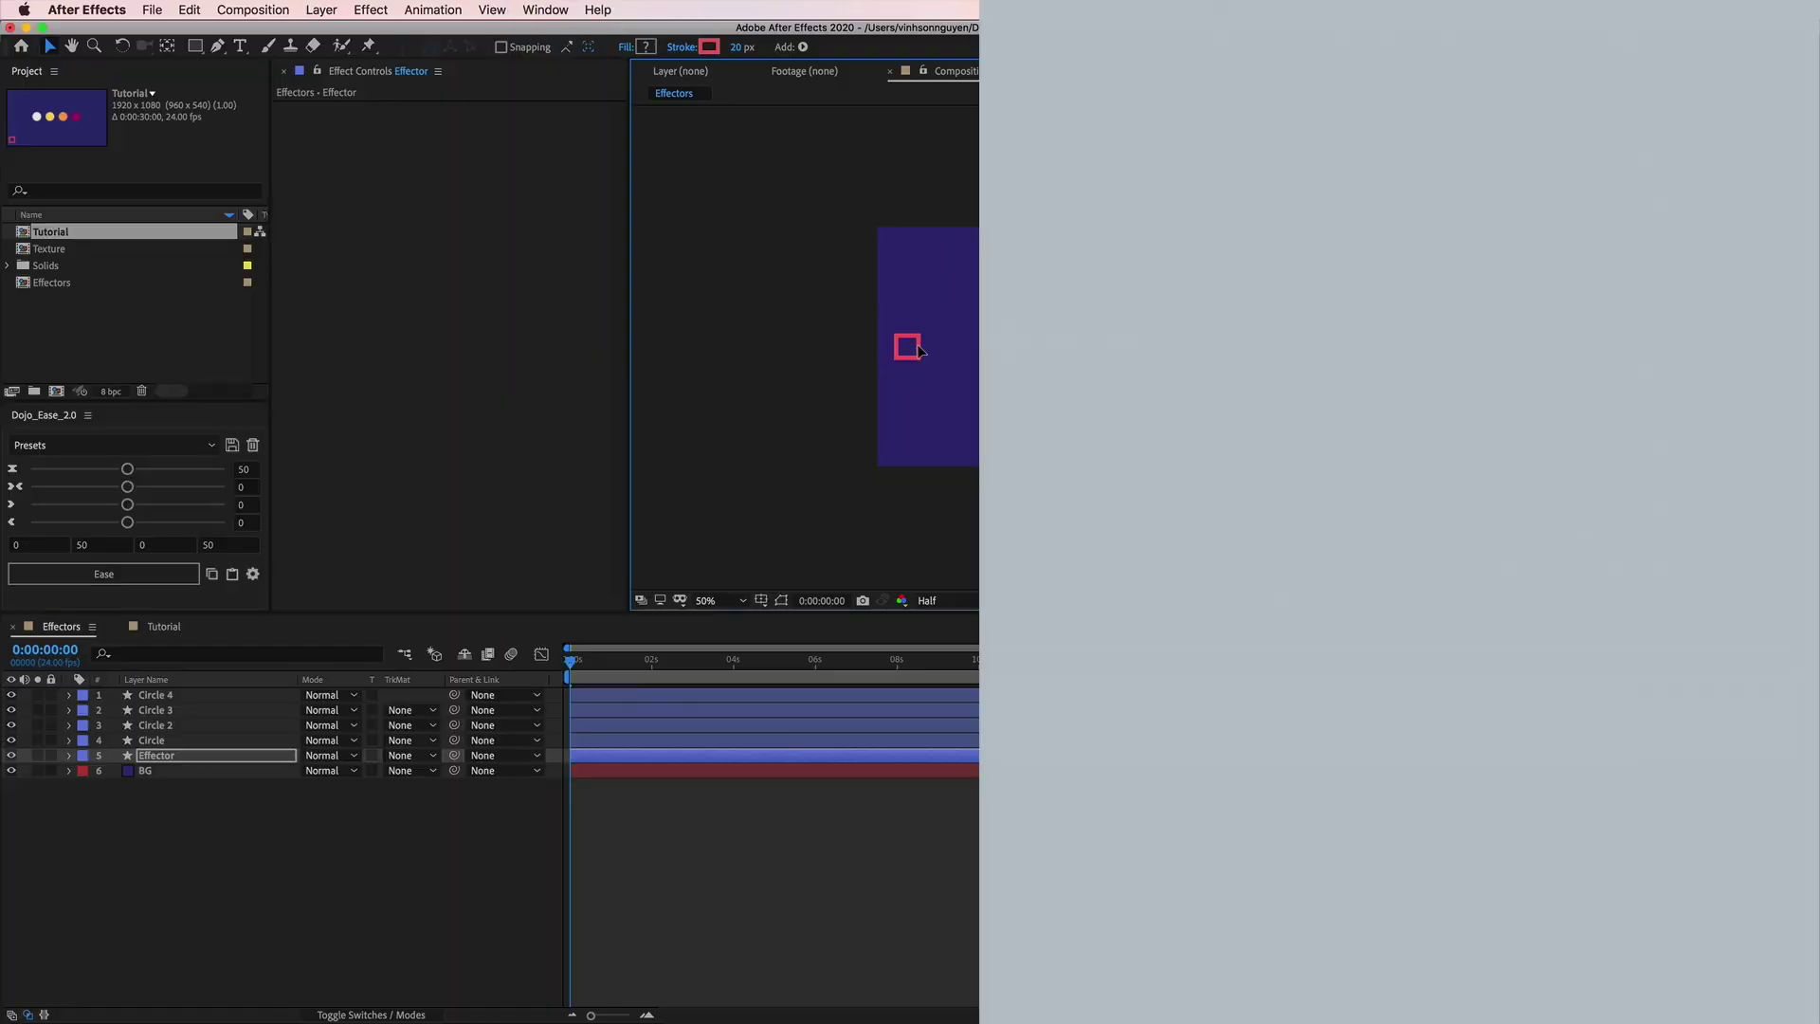
# Step: Close the missing ] after value[1] in the Circle's position expression and inspect the linear() line
pyautogui.moveTo(919, 351)
pyautogui.mouseDown()
pyautogui.moveTo(1276, 354)
pyautogui.moveTo(928, 341)
pyautogui.mouseUp()
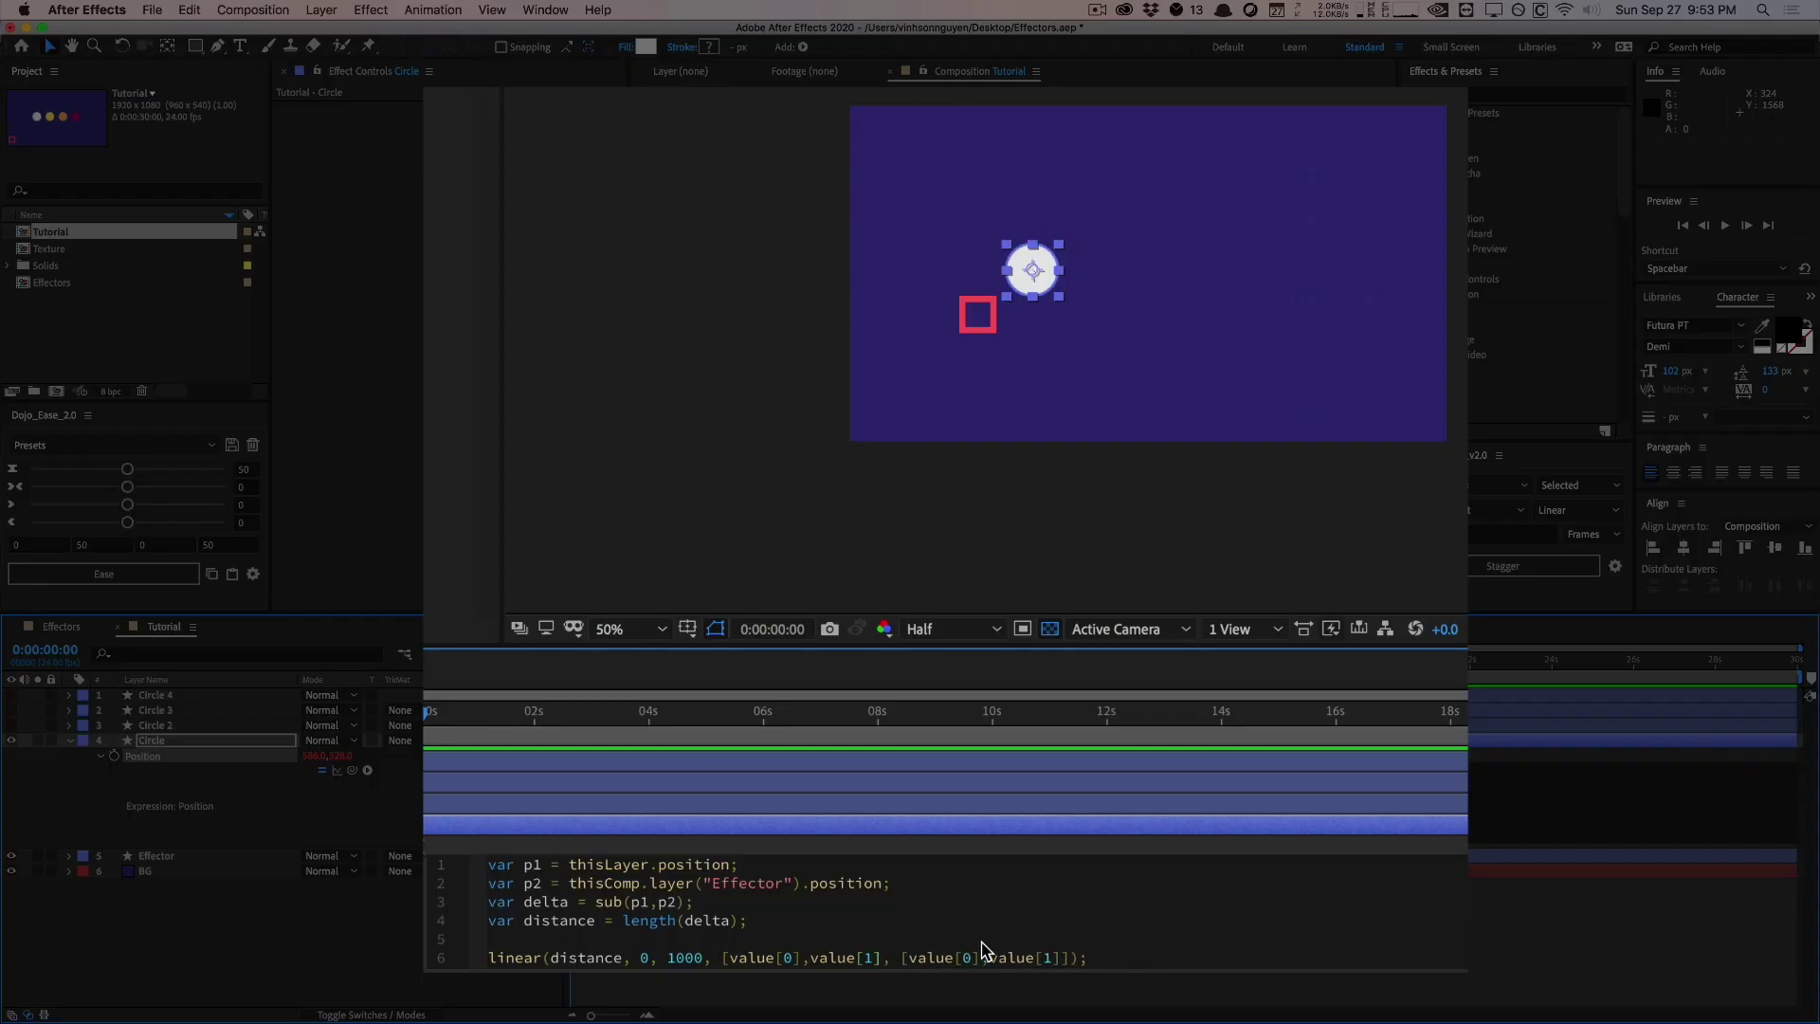
pyautogui.click(997, 931)
pyautogui.write(']')
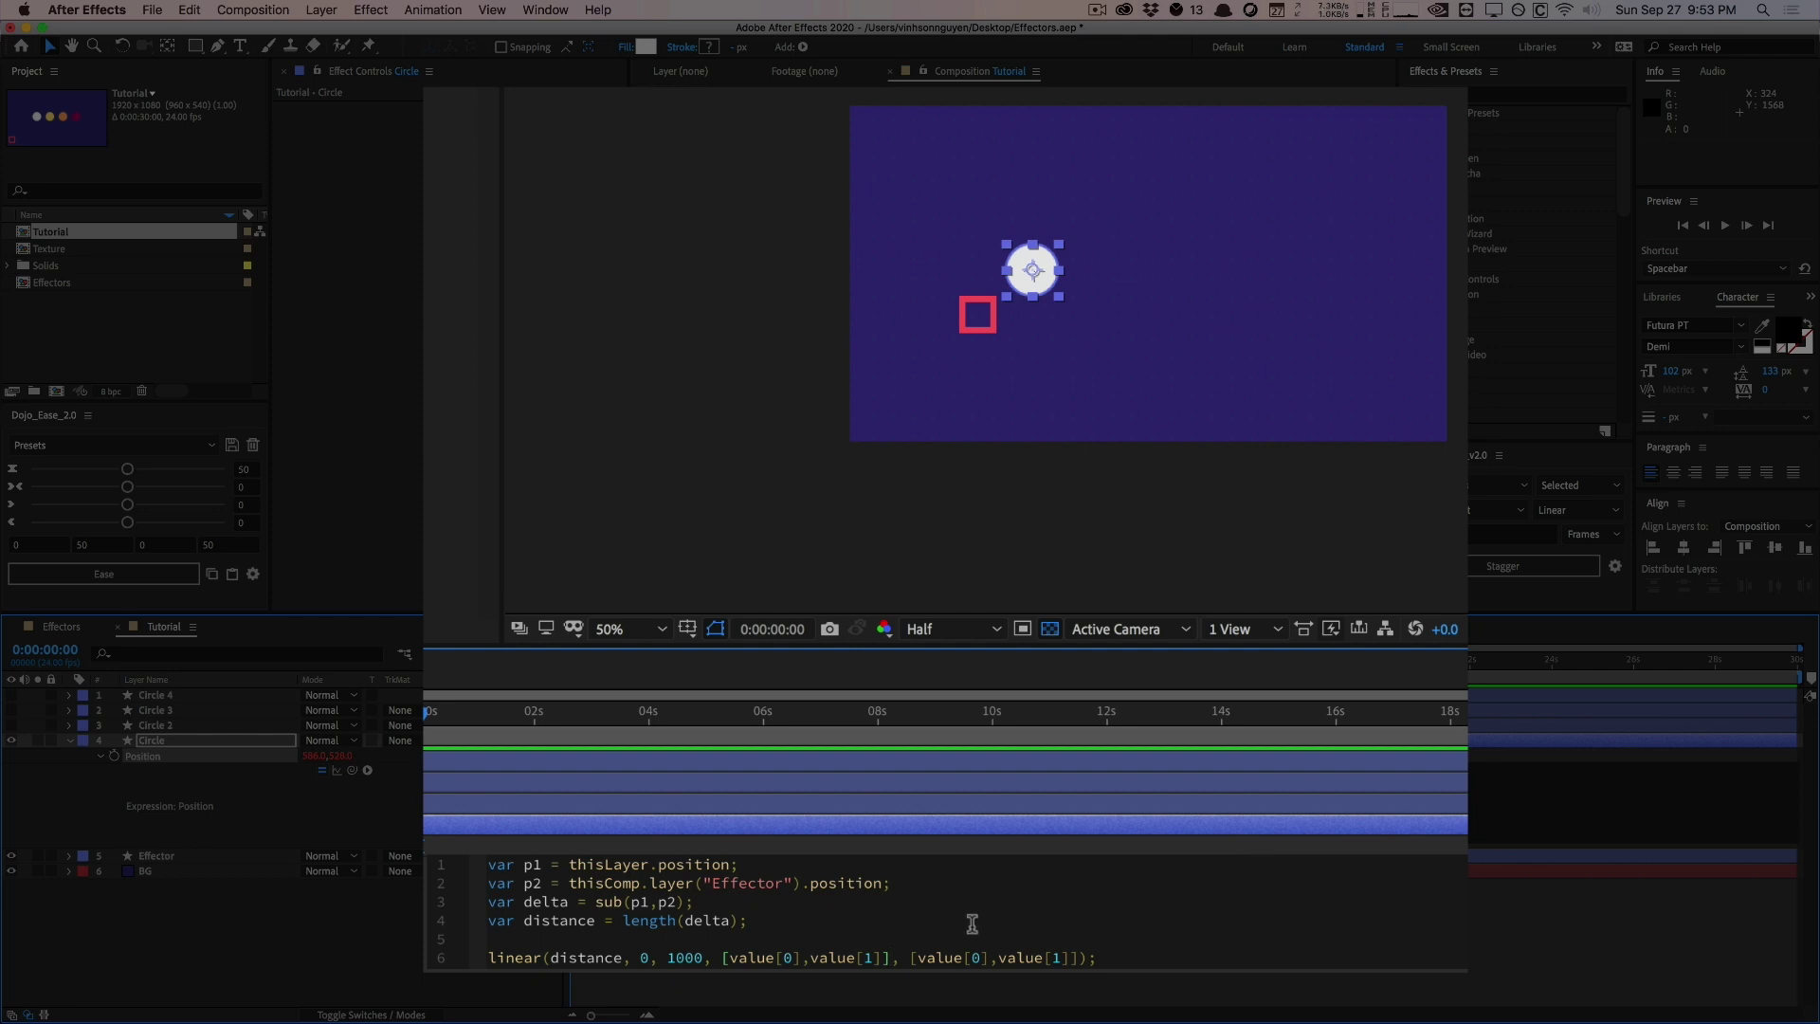
pyautogui.moveTo(720, 955); pyautogui.dragTo(799, 957)
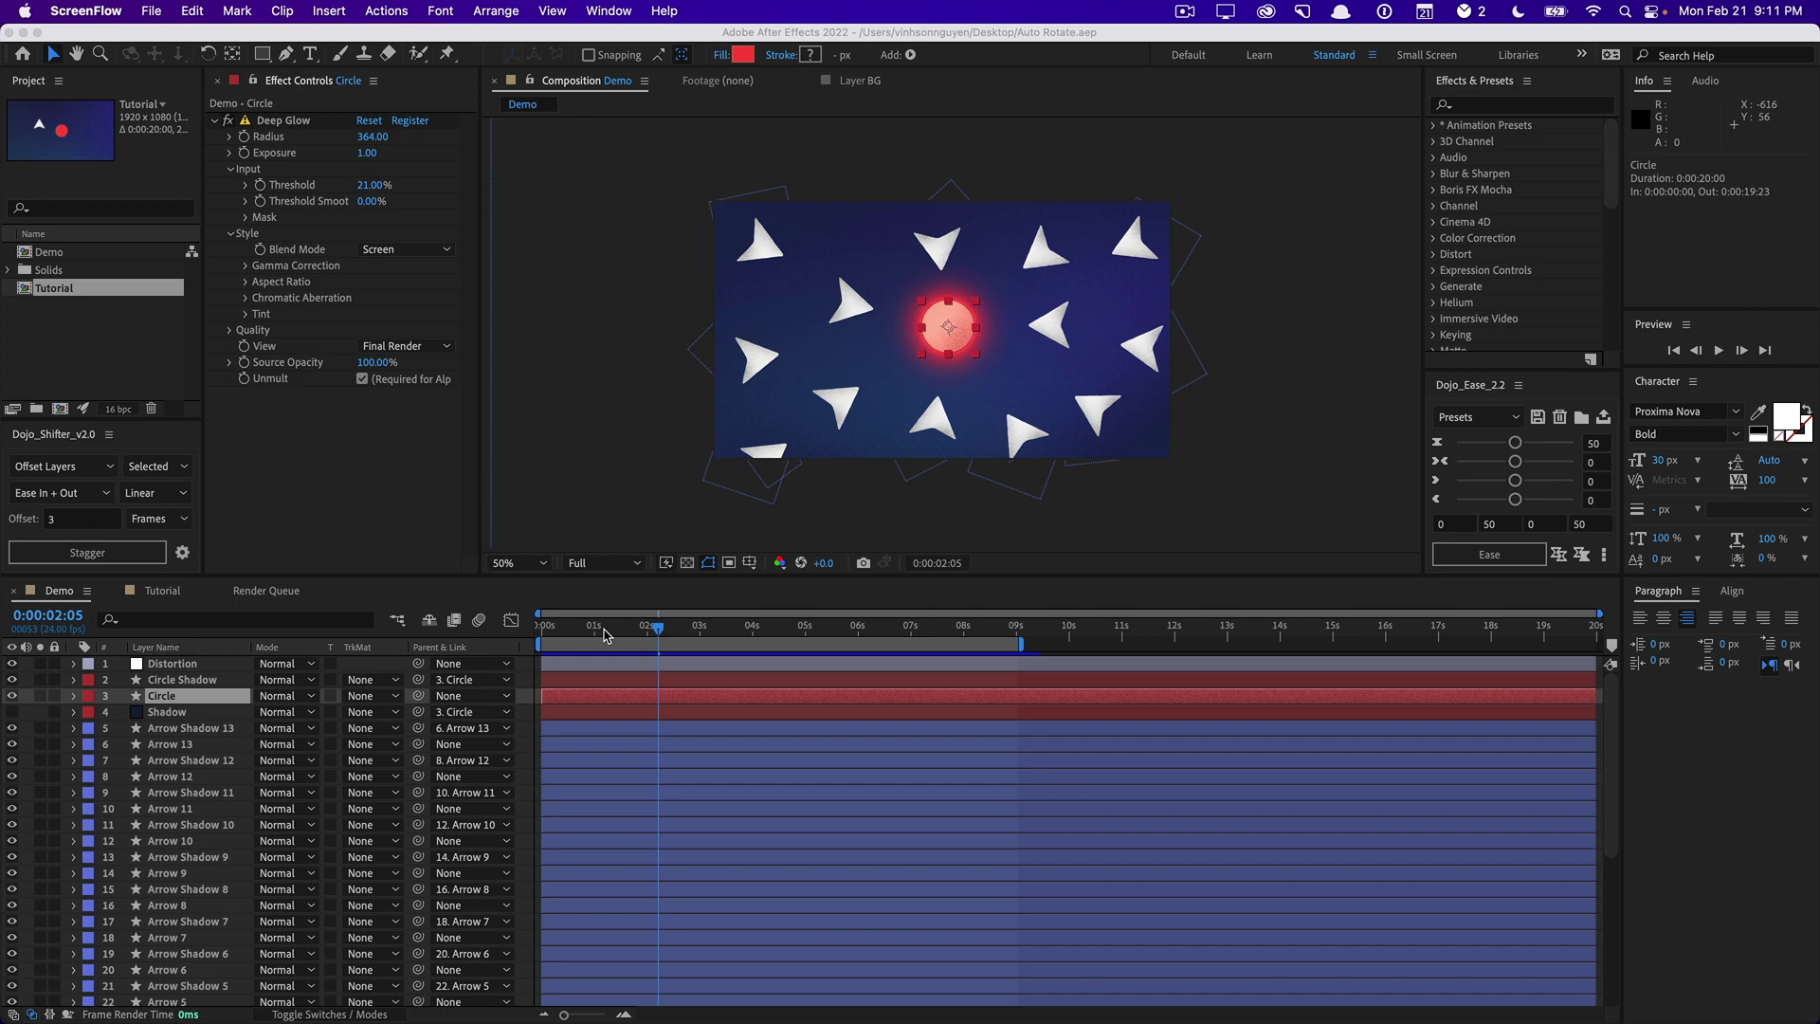
# Step: Preview the arrow animation, stop at 0:00:04:20, and drag the red circle toward the lower left
pyautogui.click(604, 634)
pyautogui.press('space')
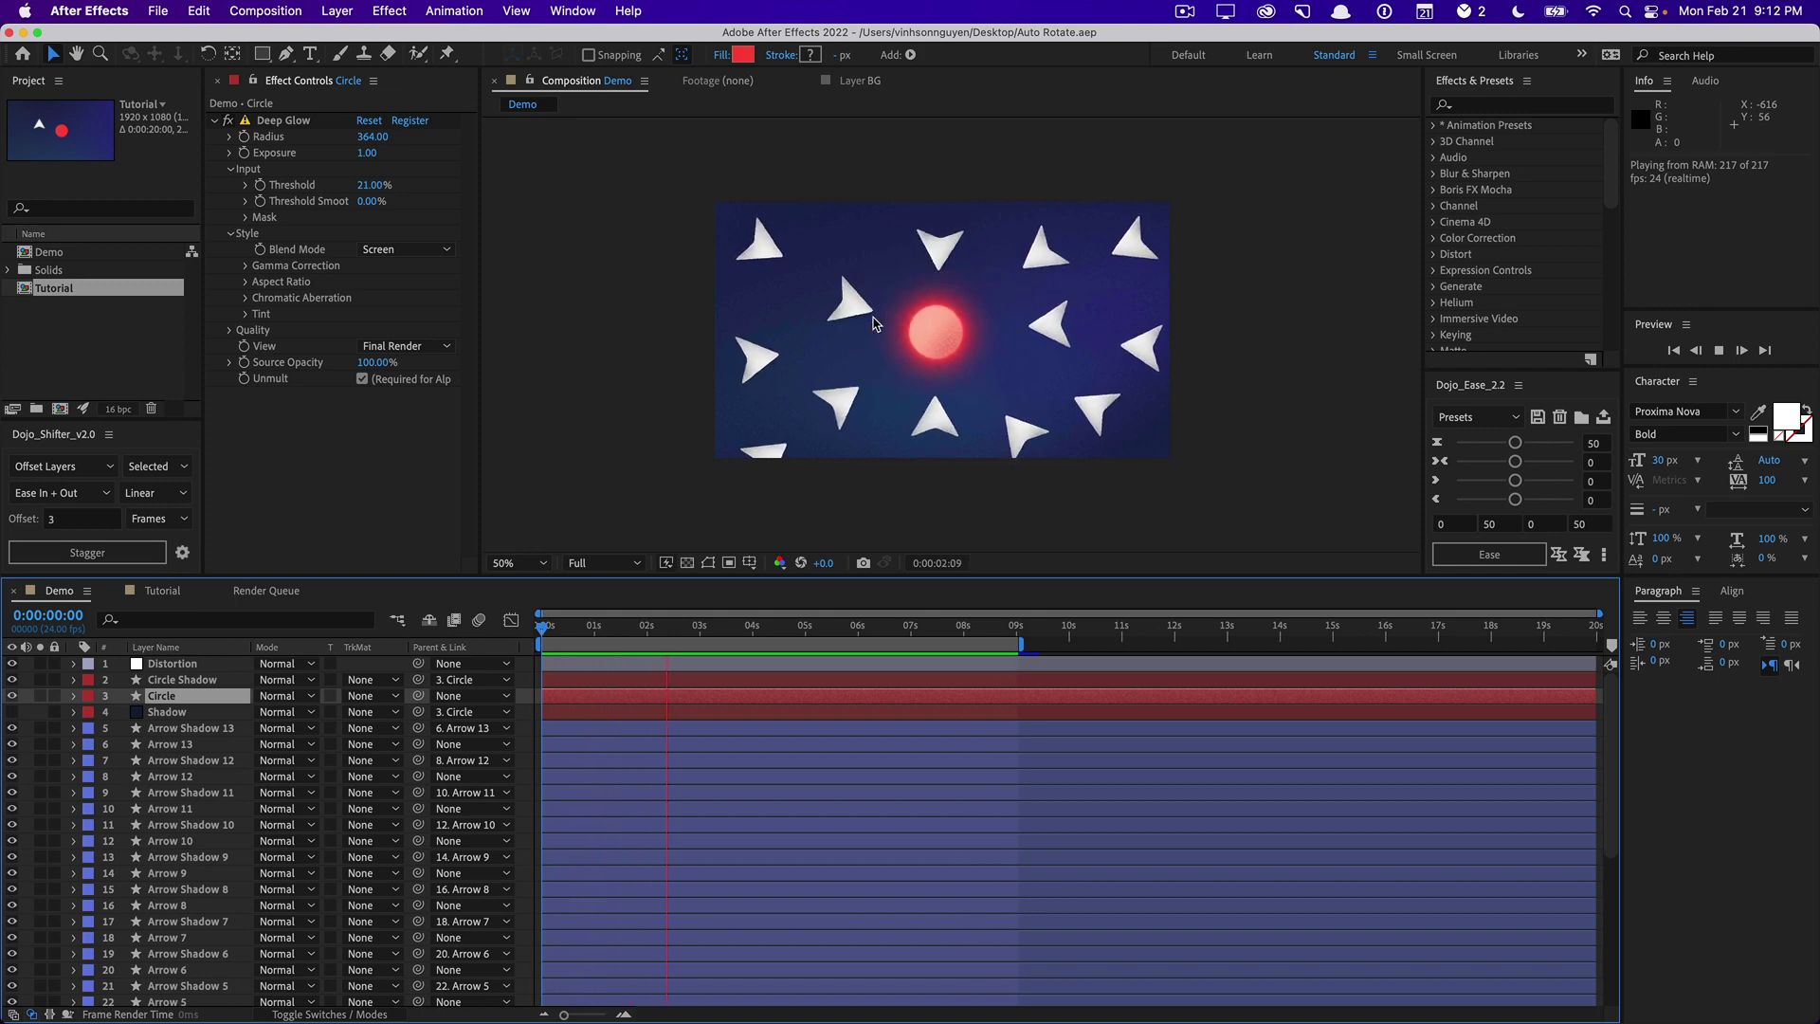
pyautogui.click(797, 629)
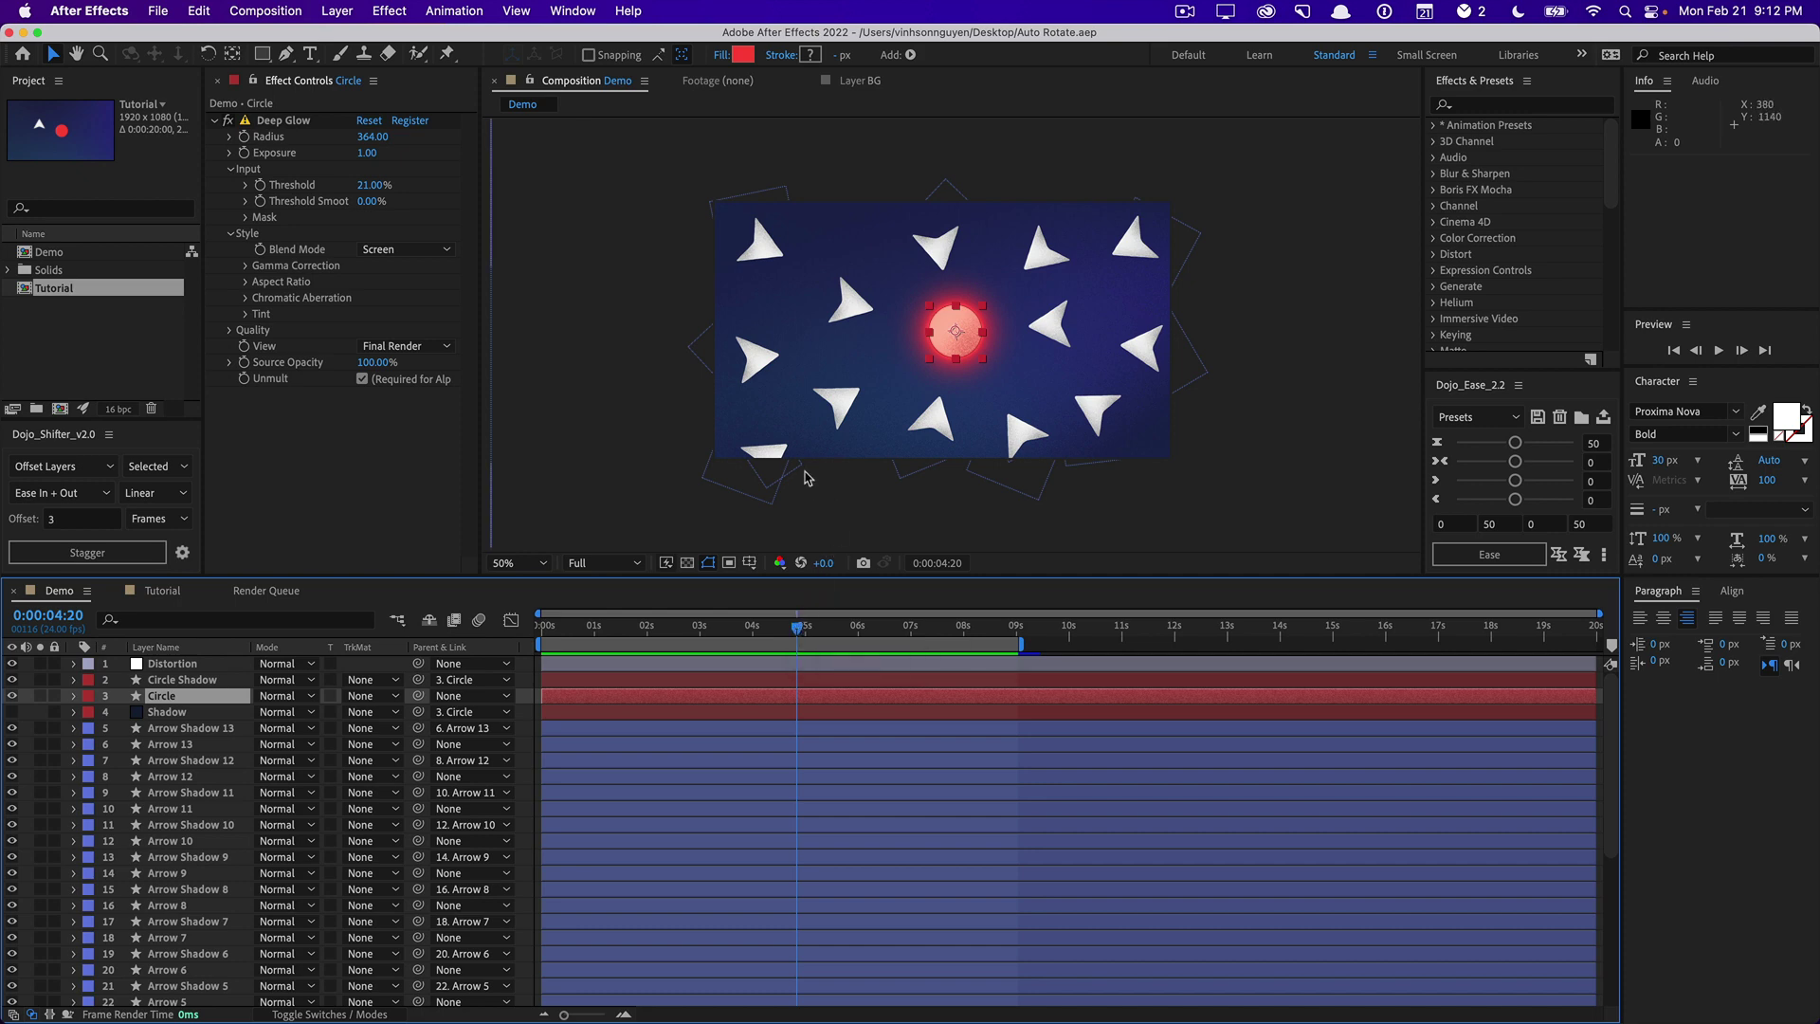
pyautogui.moveTo(945, 335); pyautogui.dragTo(854, 389)
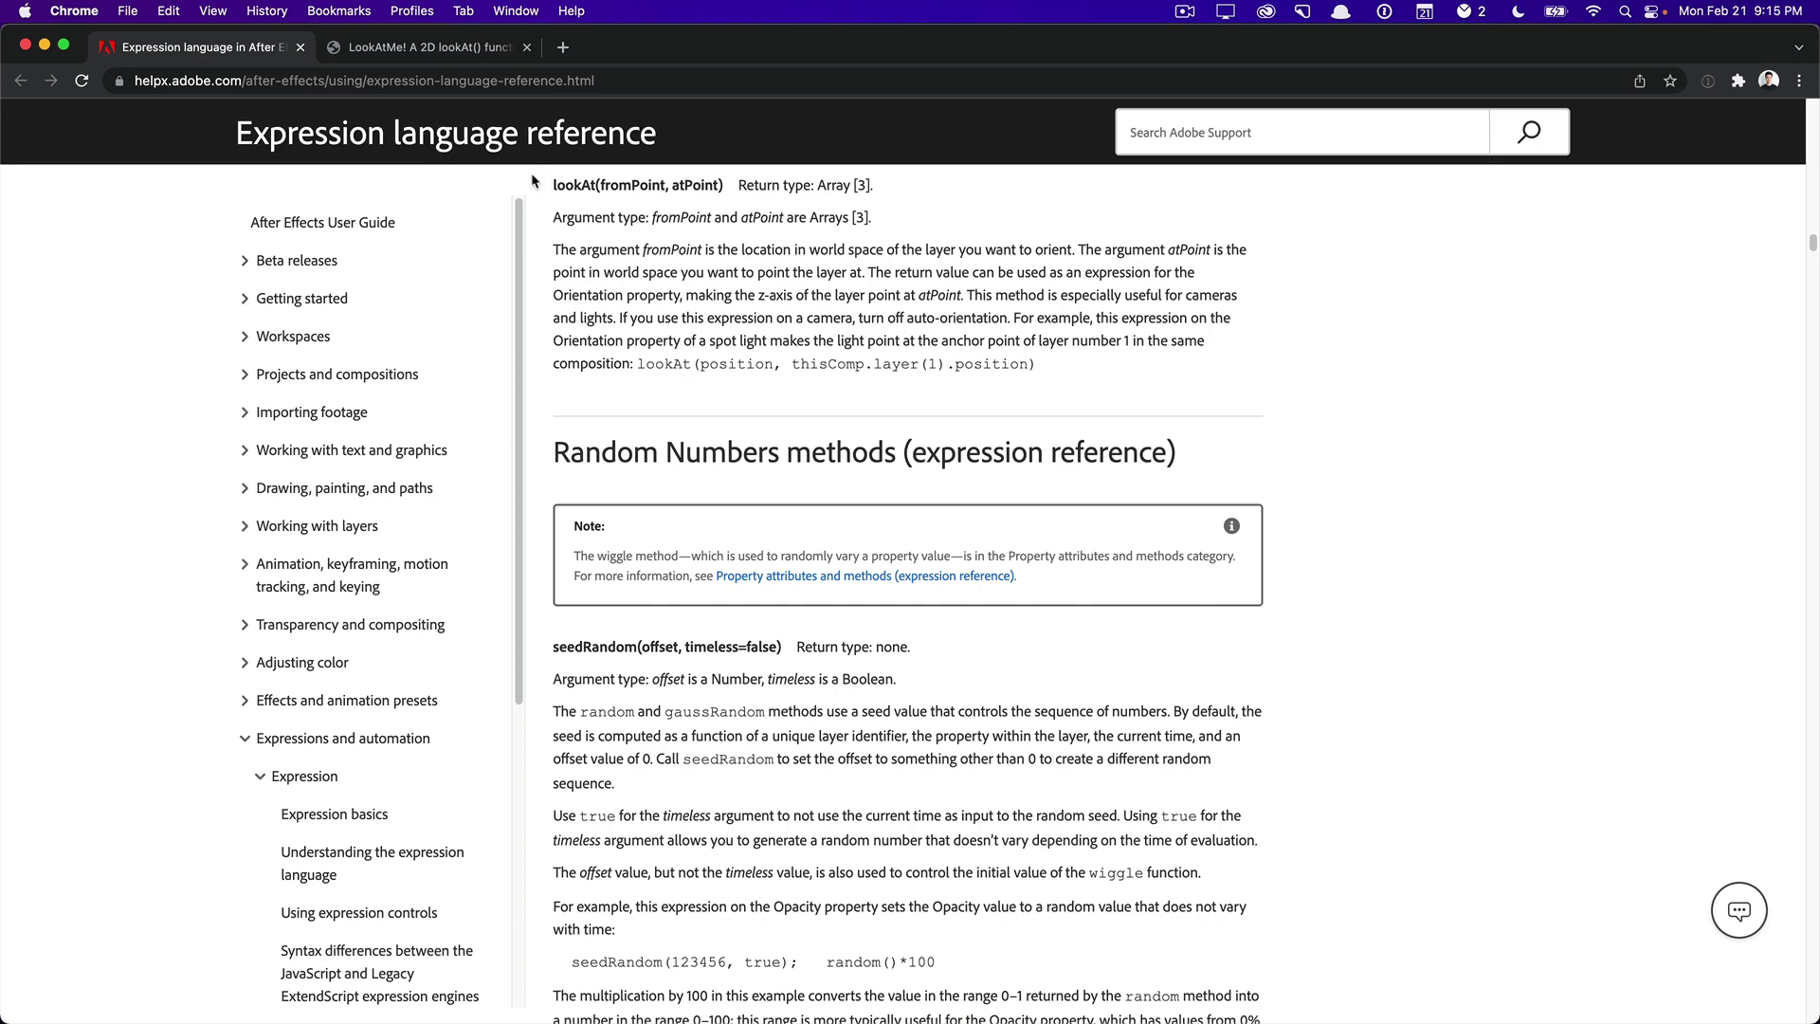
# Step: Switch to the LookAtMe! article and scroll down to its lookAtMe(fromPt, toPt) function code
pyautogui.click(477, 60)
pyautogui.scroll(15, 671, 372)
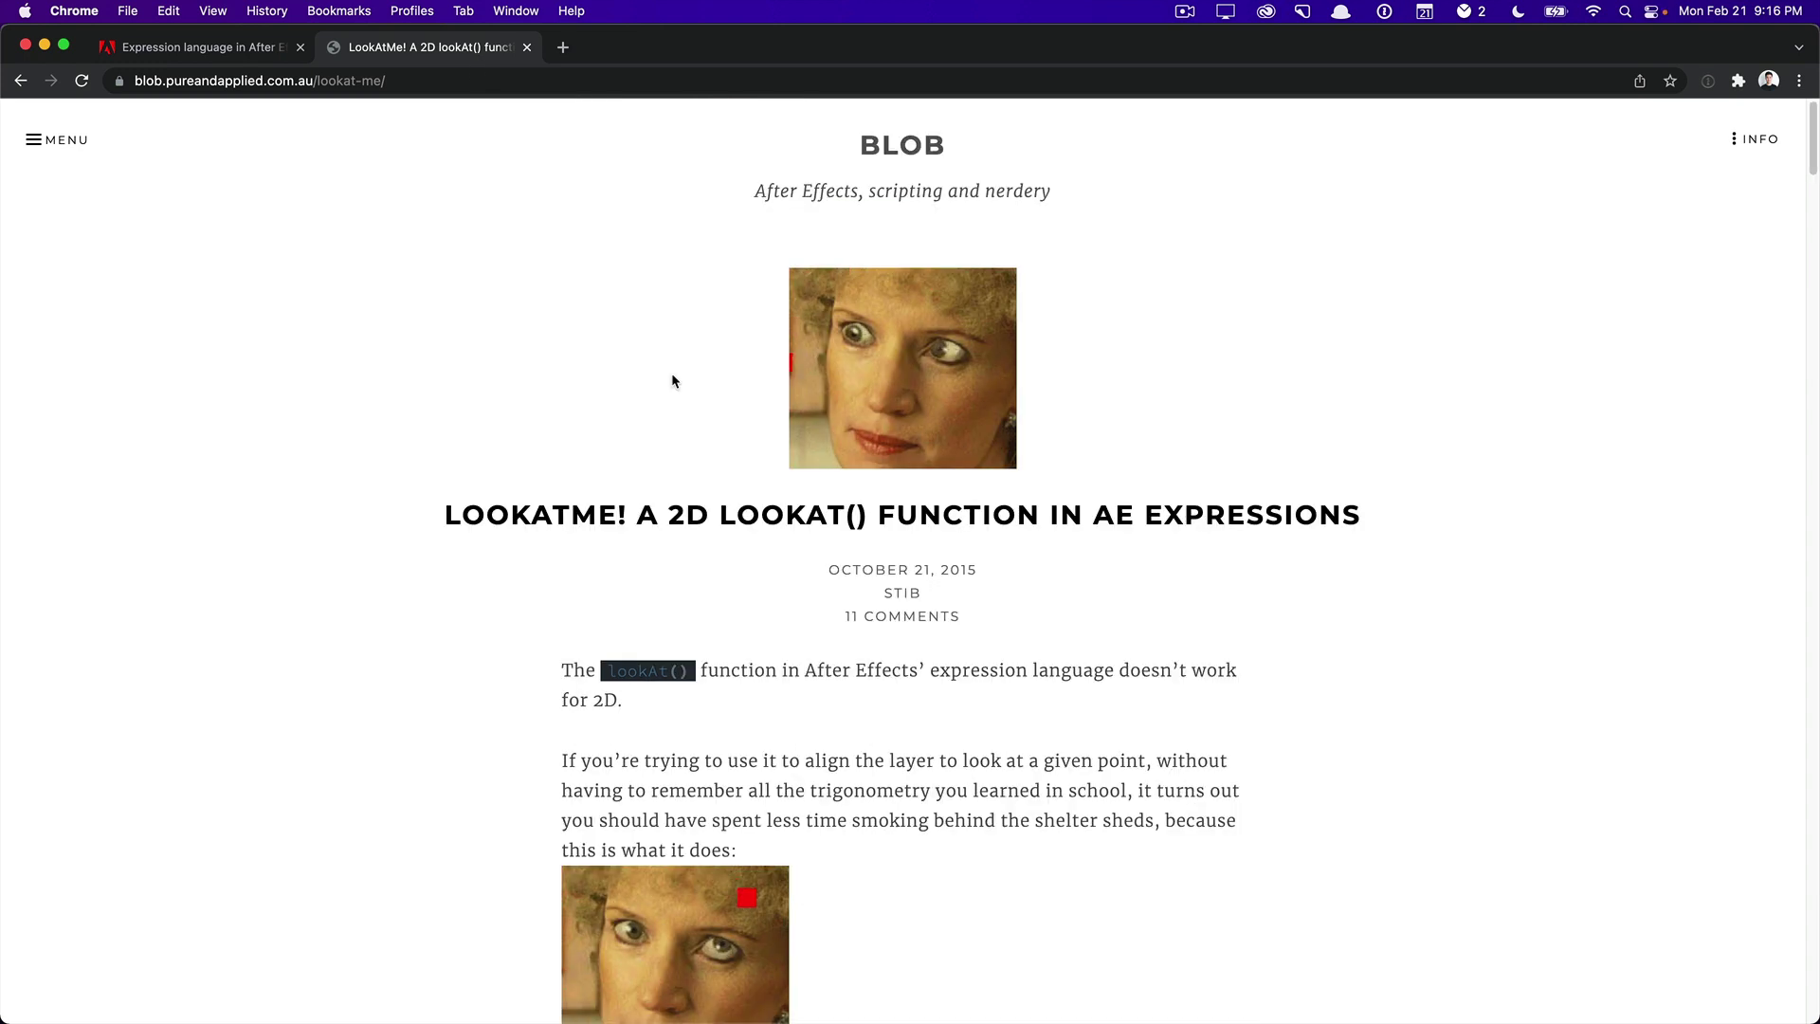
pyautogui.scroll(-1, 675, 384)
pyautogui.scroll(-5, 676, 384)
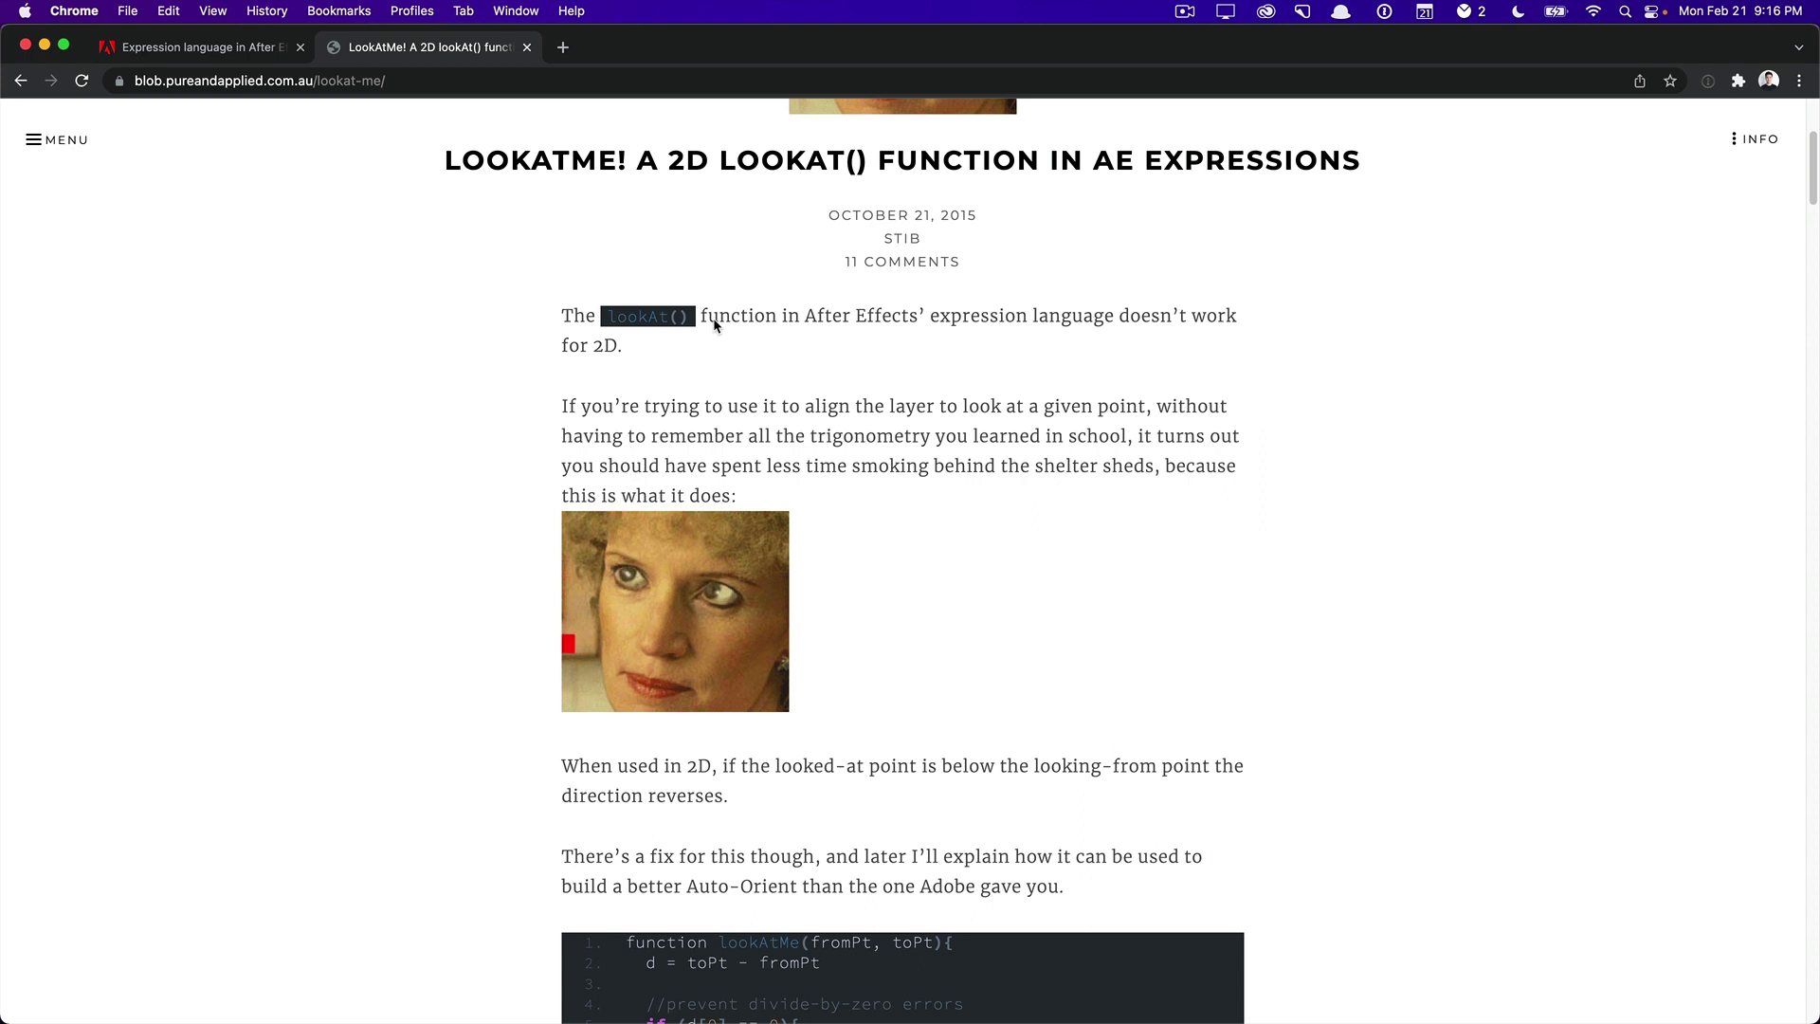
pyautogui.scroll(-3, 719, 355)
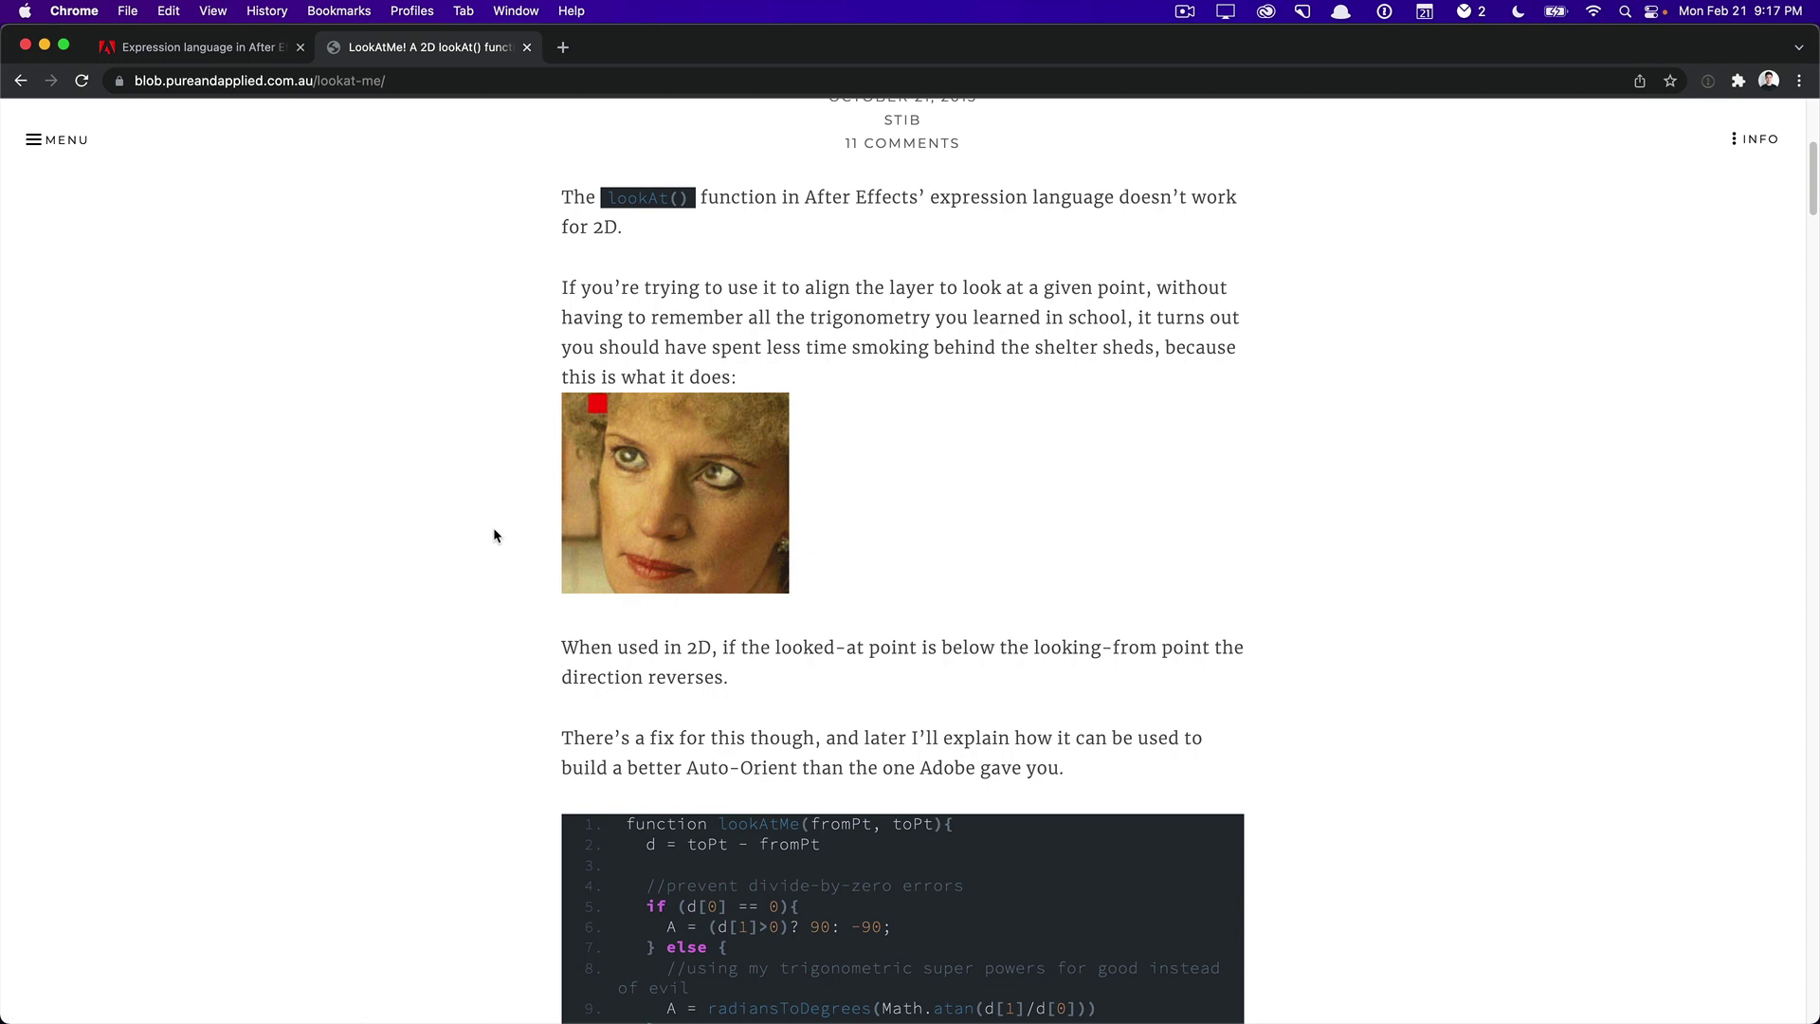
pyautogui.scroll(-3, 494, 530)
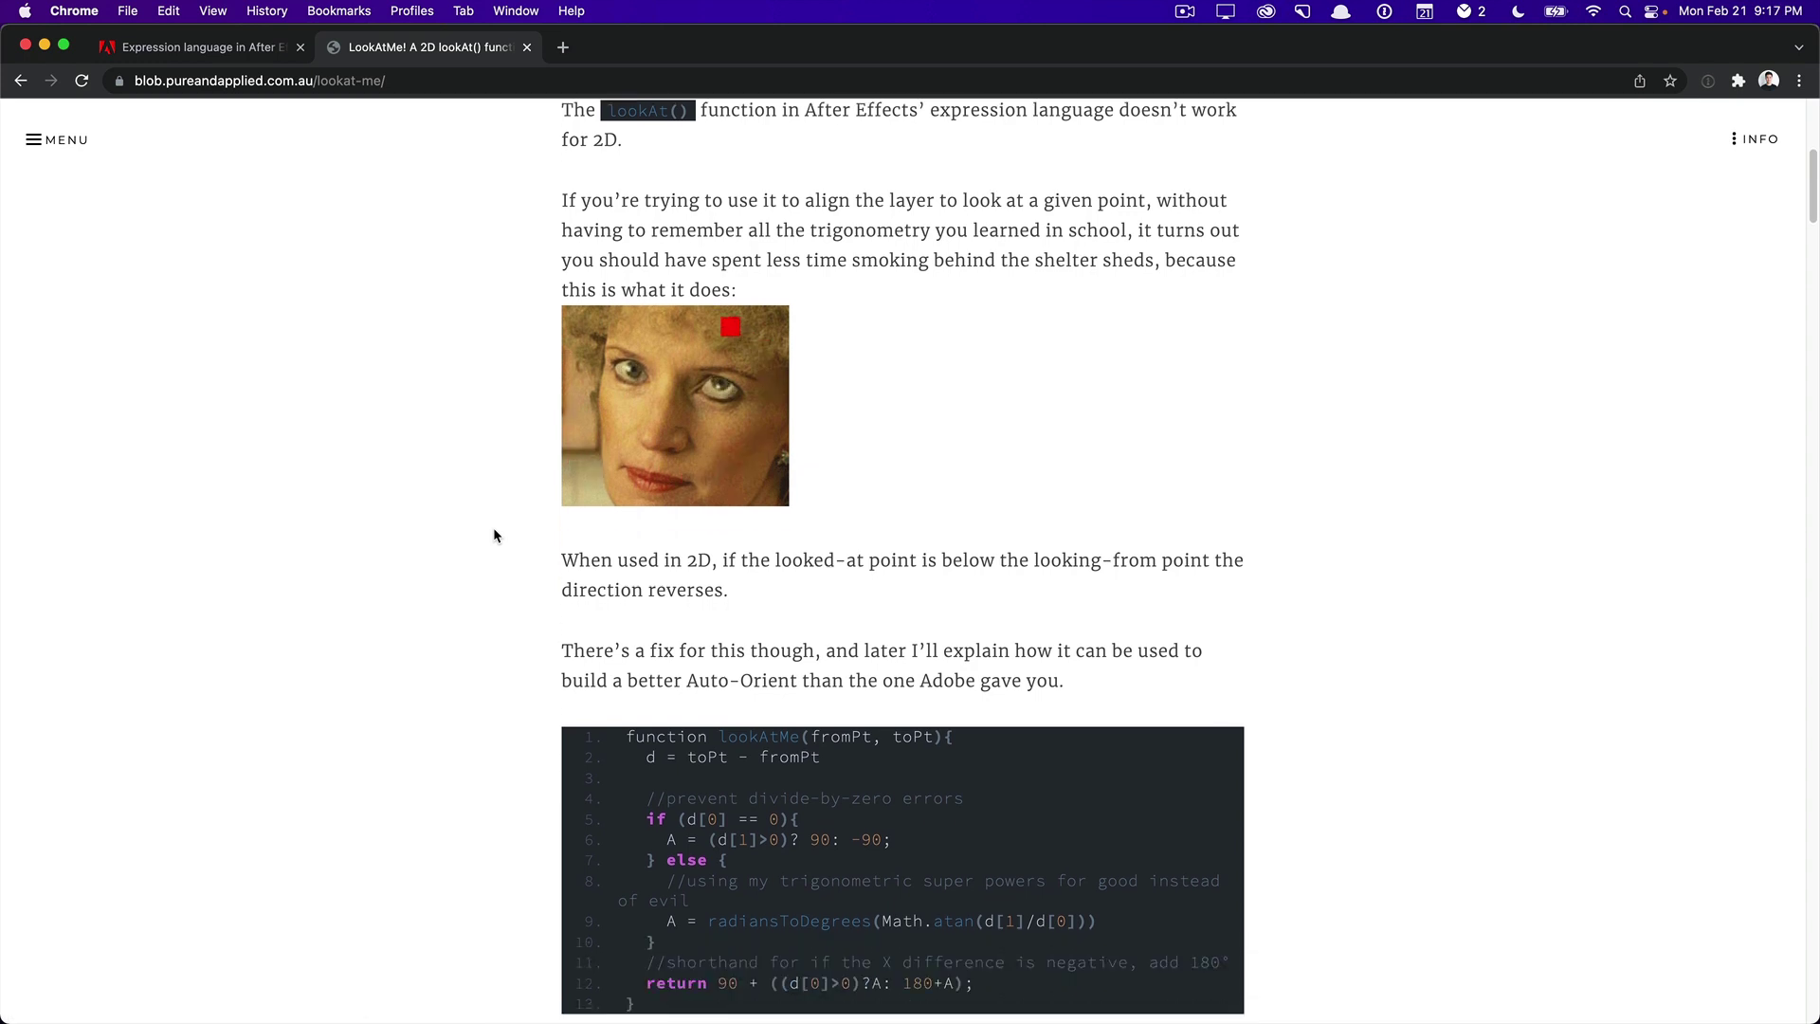
pyautogui.scroll(-3, 494, 529)
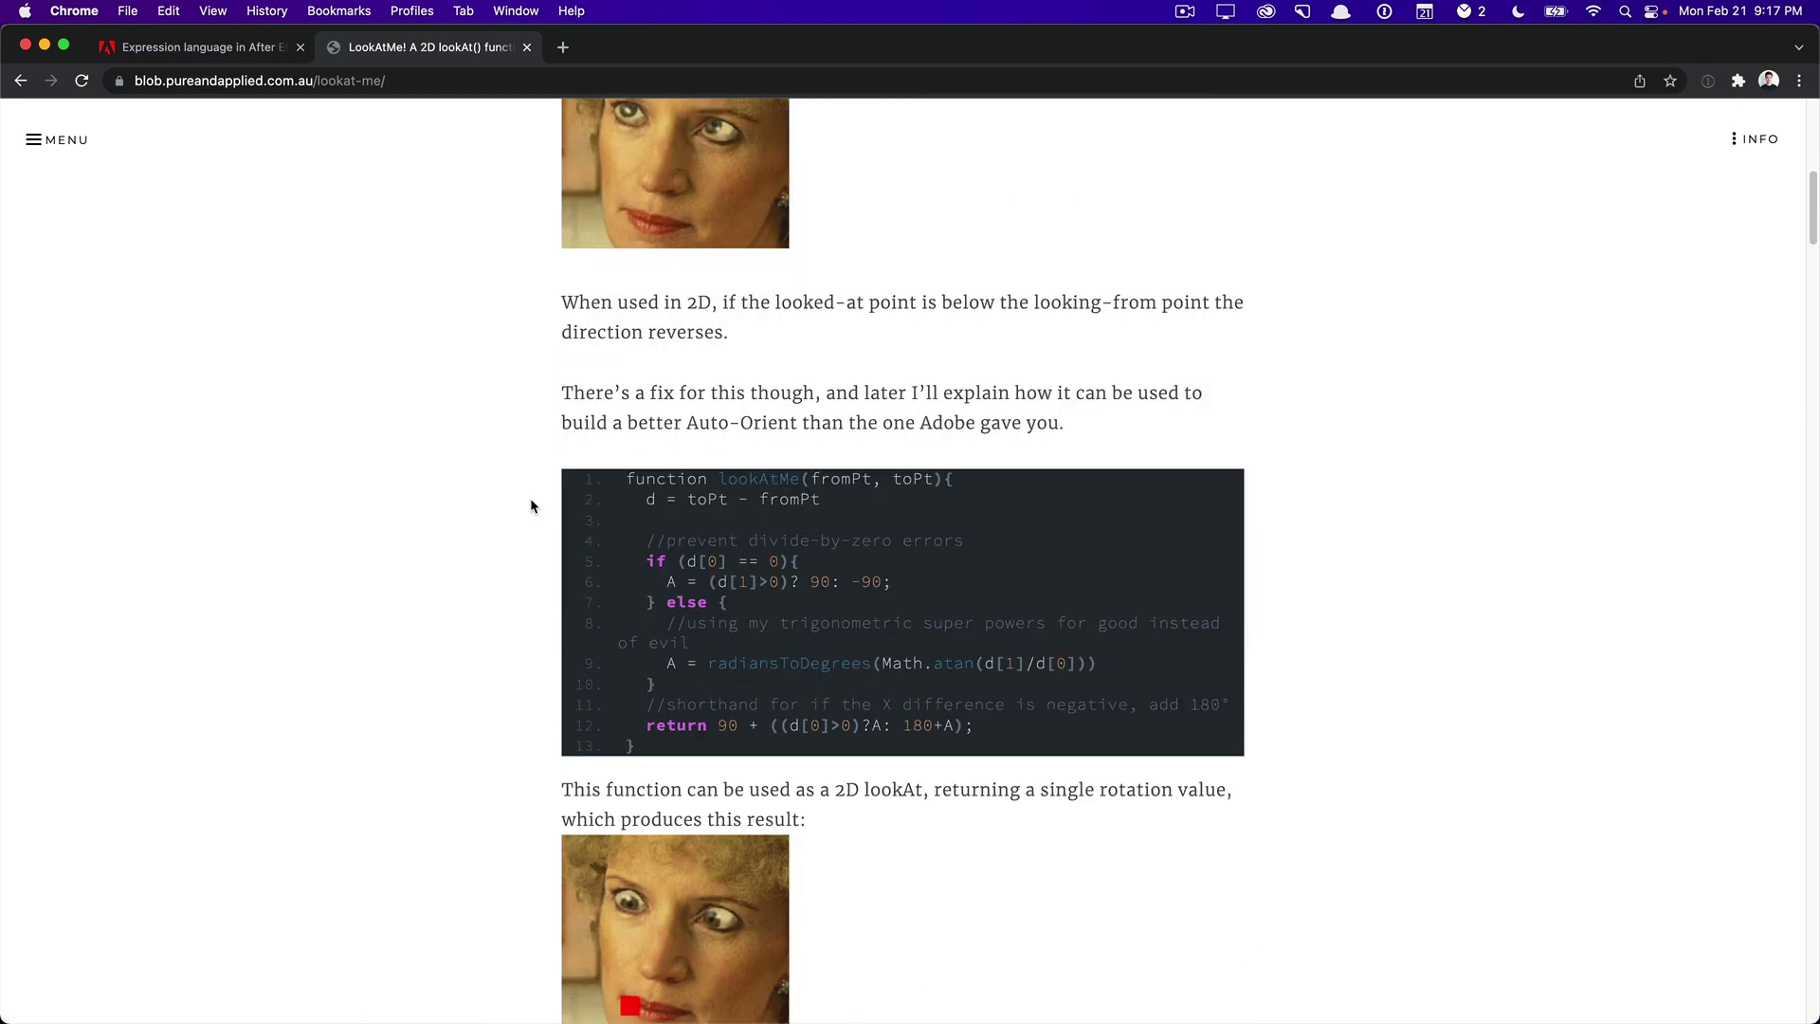
pyautogui.moveTo(663, 499)
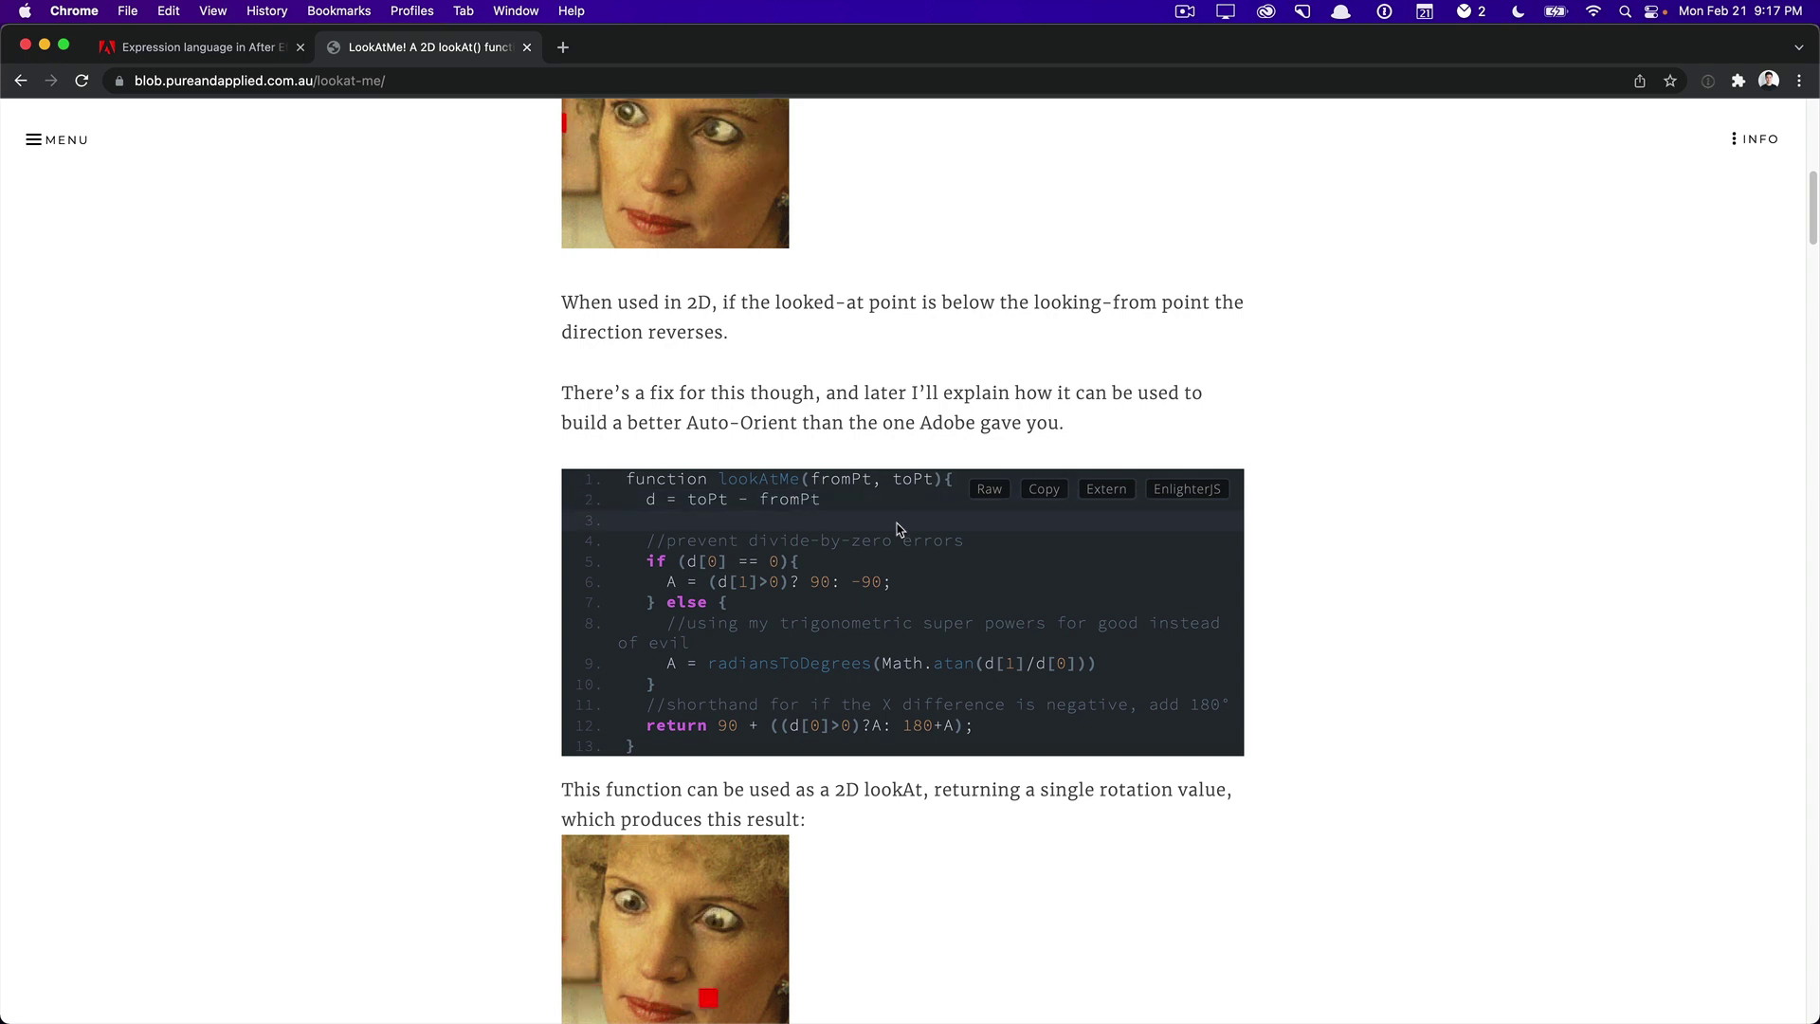
# Step: Highlight the line d = toPt - fromPt, then continue reading further down the article
pyautogui.moveTo(646, 505); pyautogui.dragTo(822, 502)
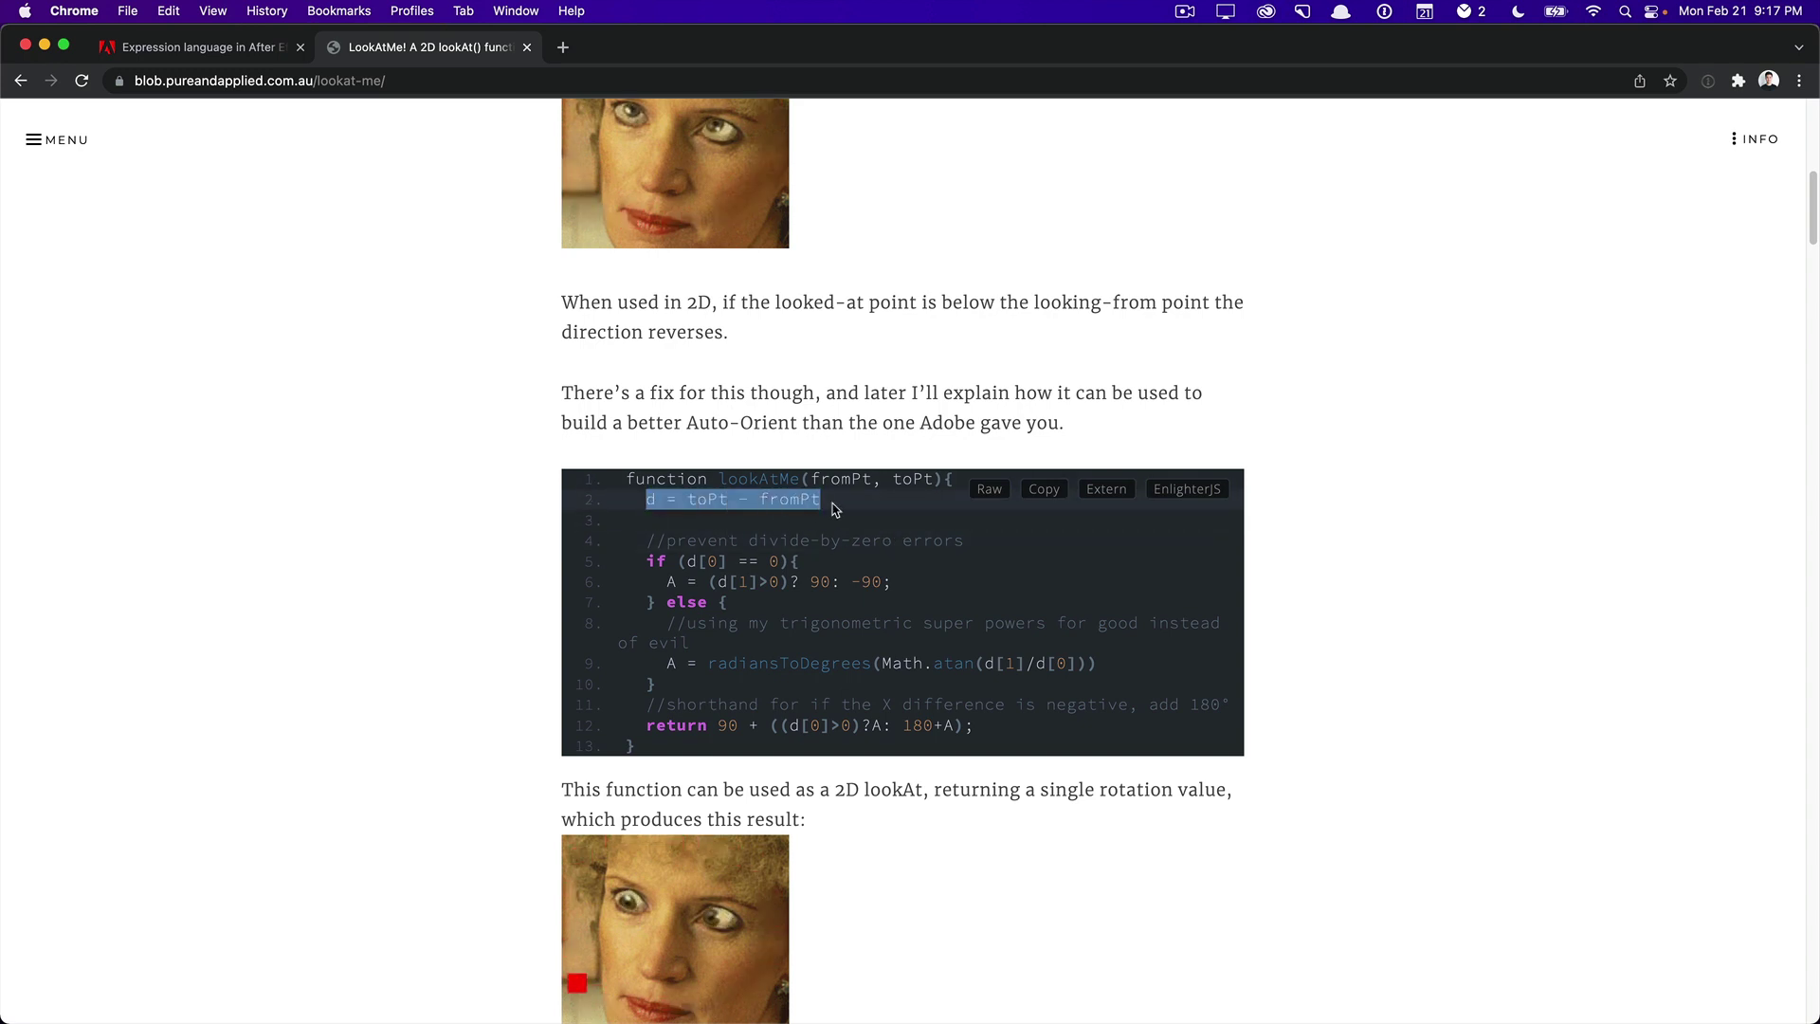
pyautogui.click(640, 507)
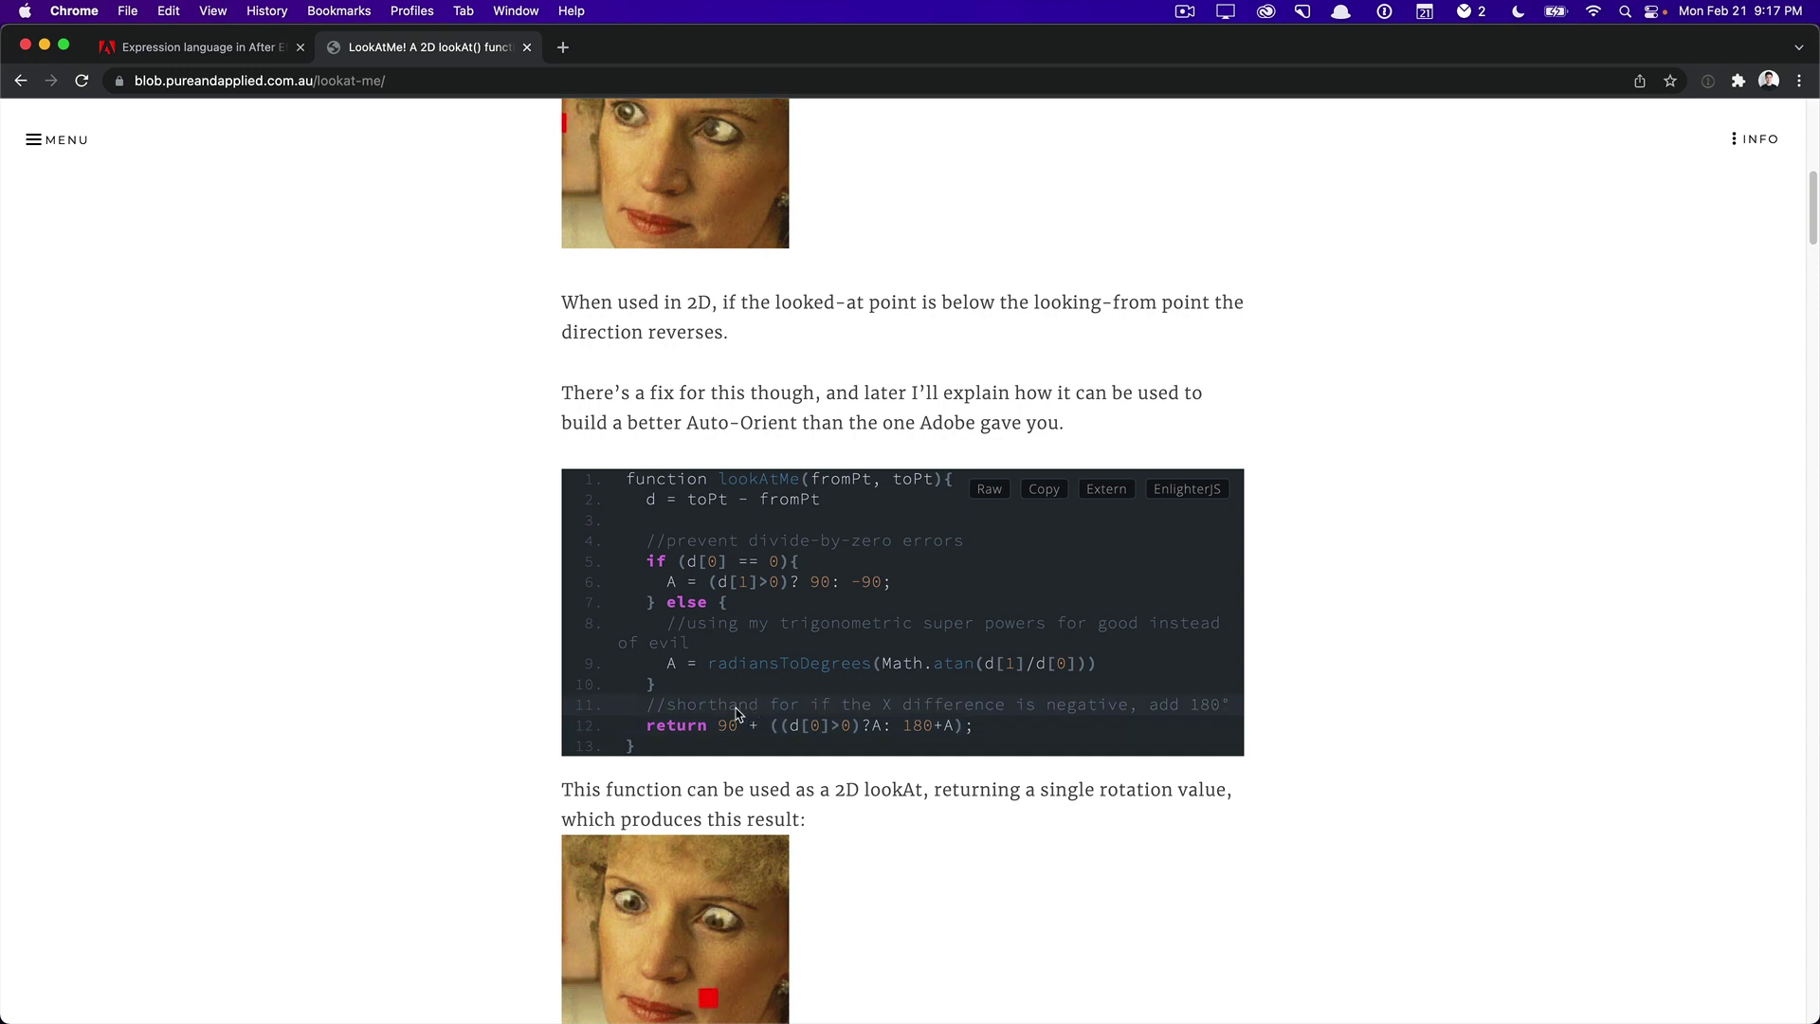
pyautogui.scroll(-3, 739, 711)
pyautogui.scroll(-4, 738, 712)
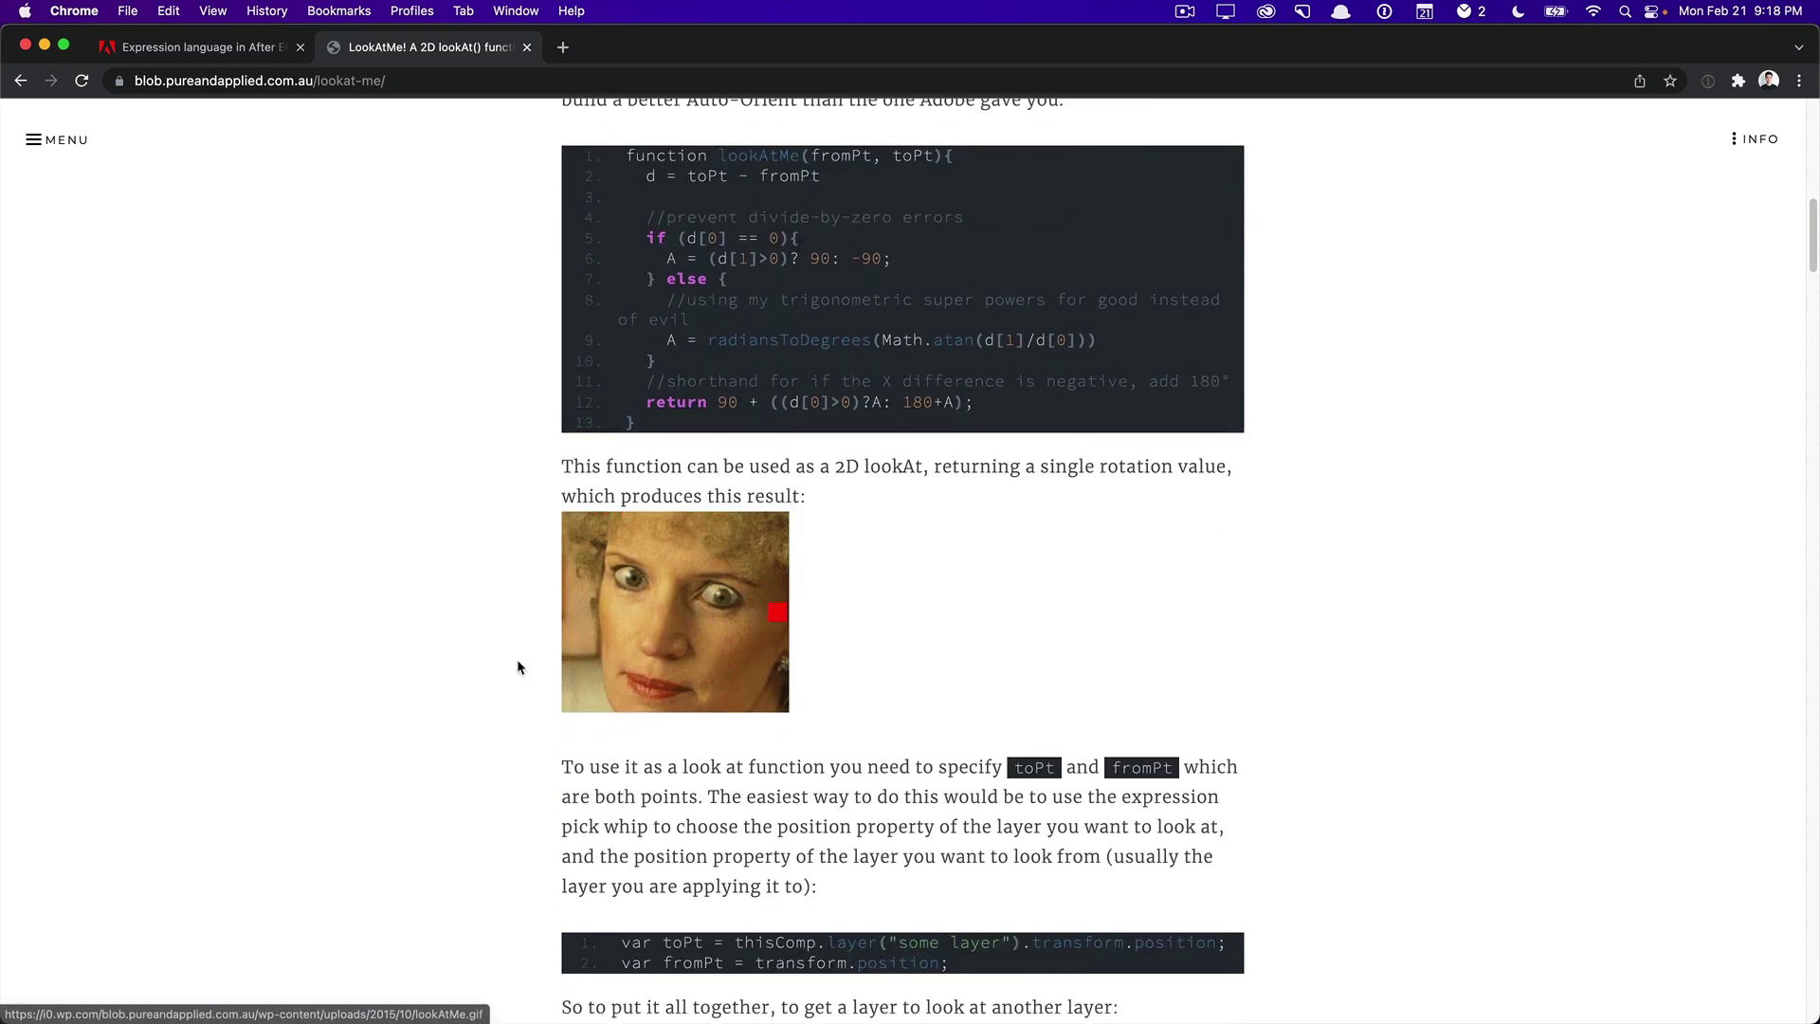
# Step: Scroll through the article and select the 'So to put it all together' look-at-layer code block
pyautogui.scroll(-7, 518, 663)
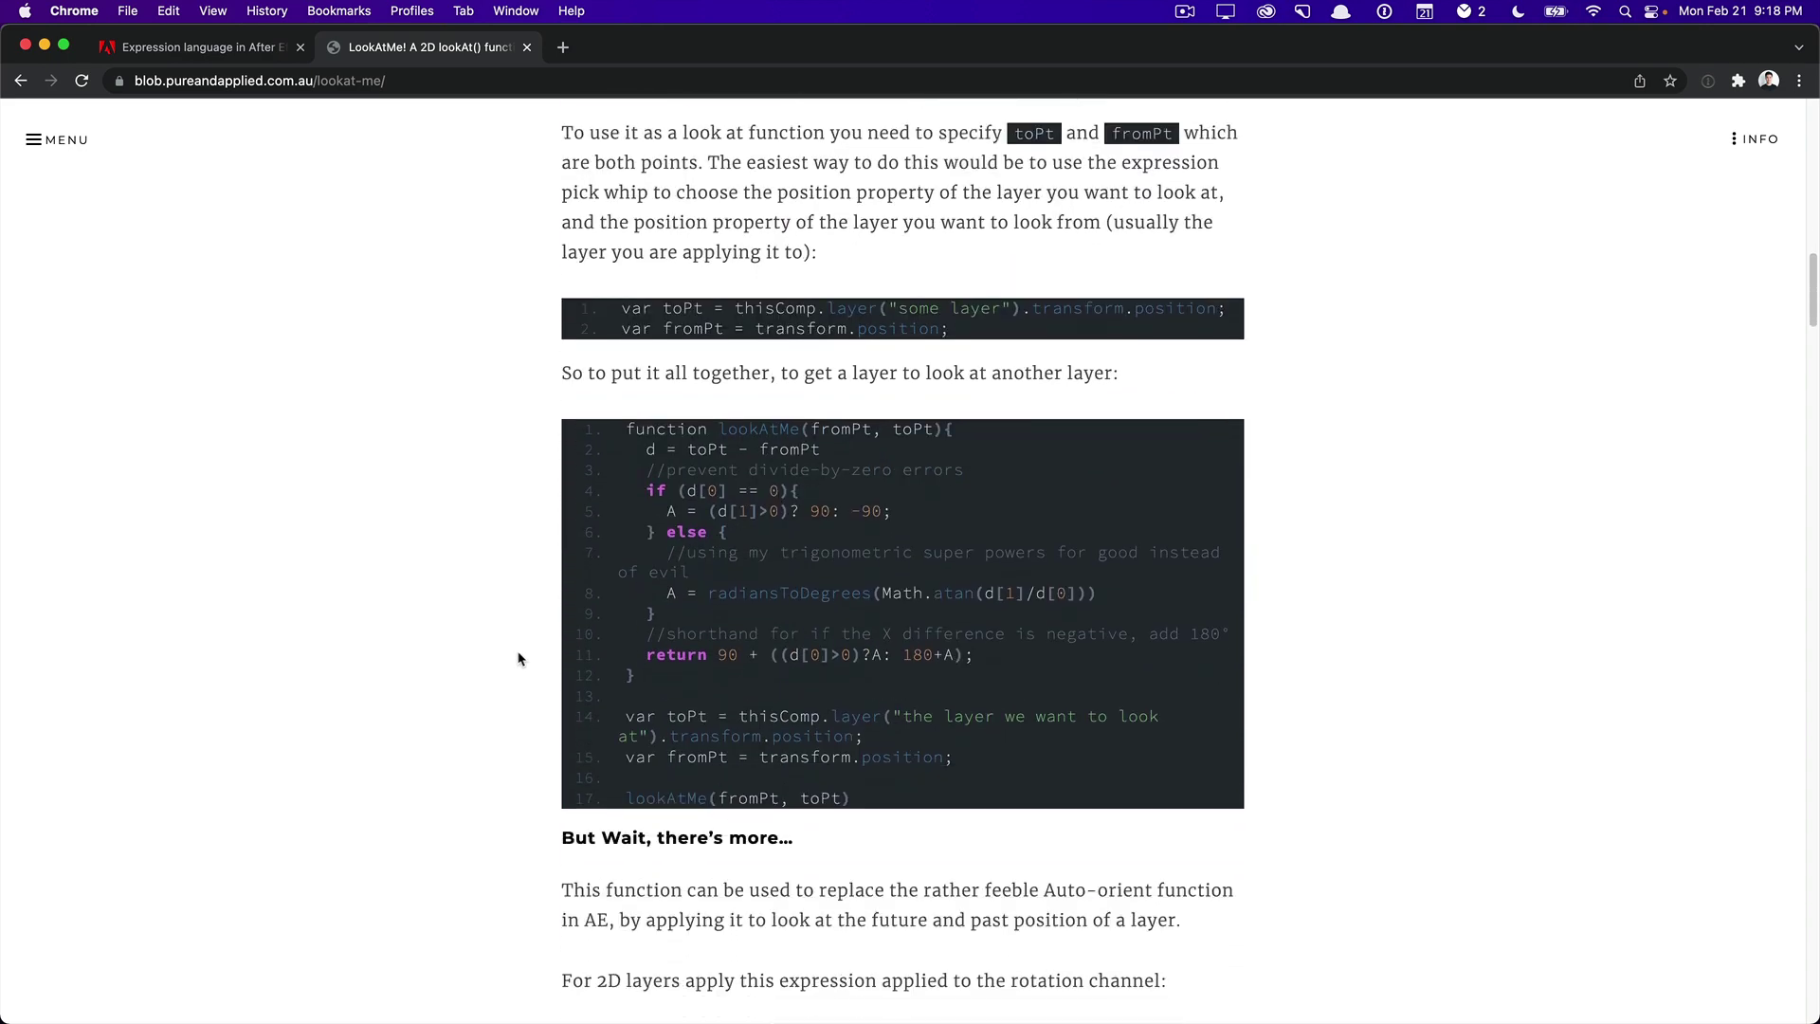
pyautogui.scroll(-2, 448, 662)
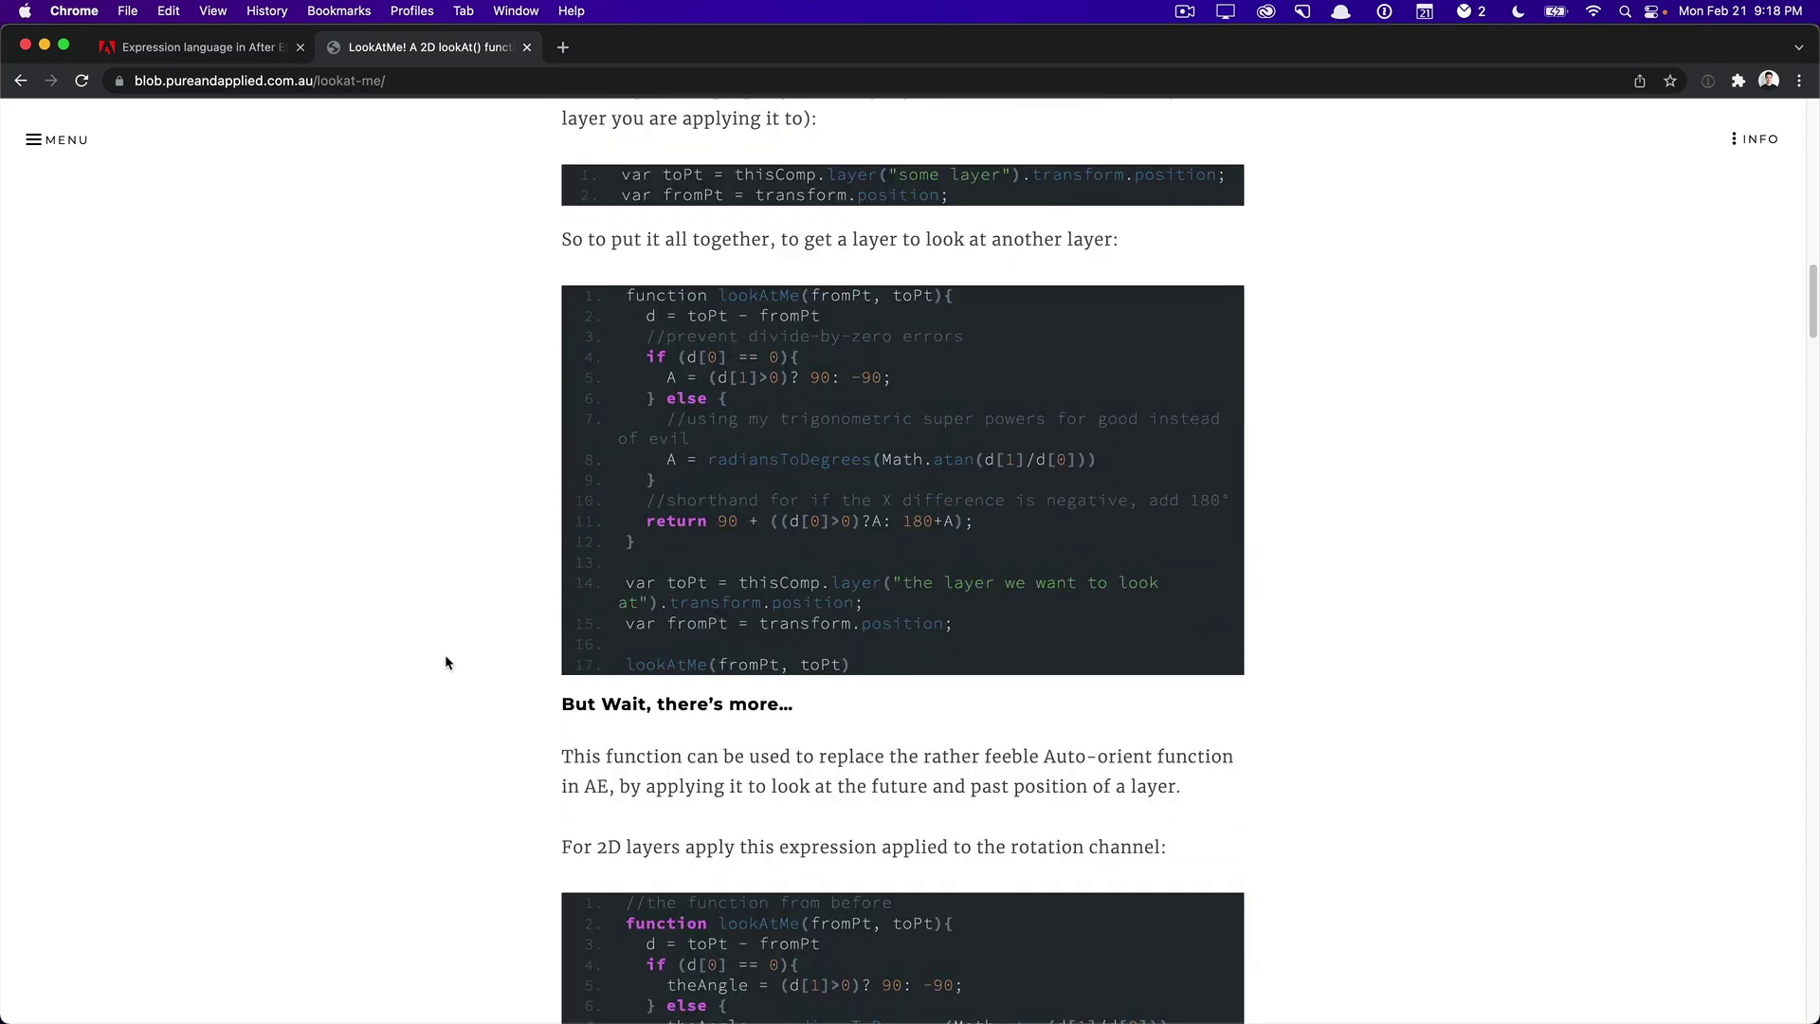
pyautogui.scroll(-4, 447, 663)
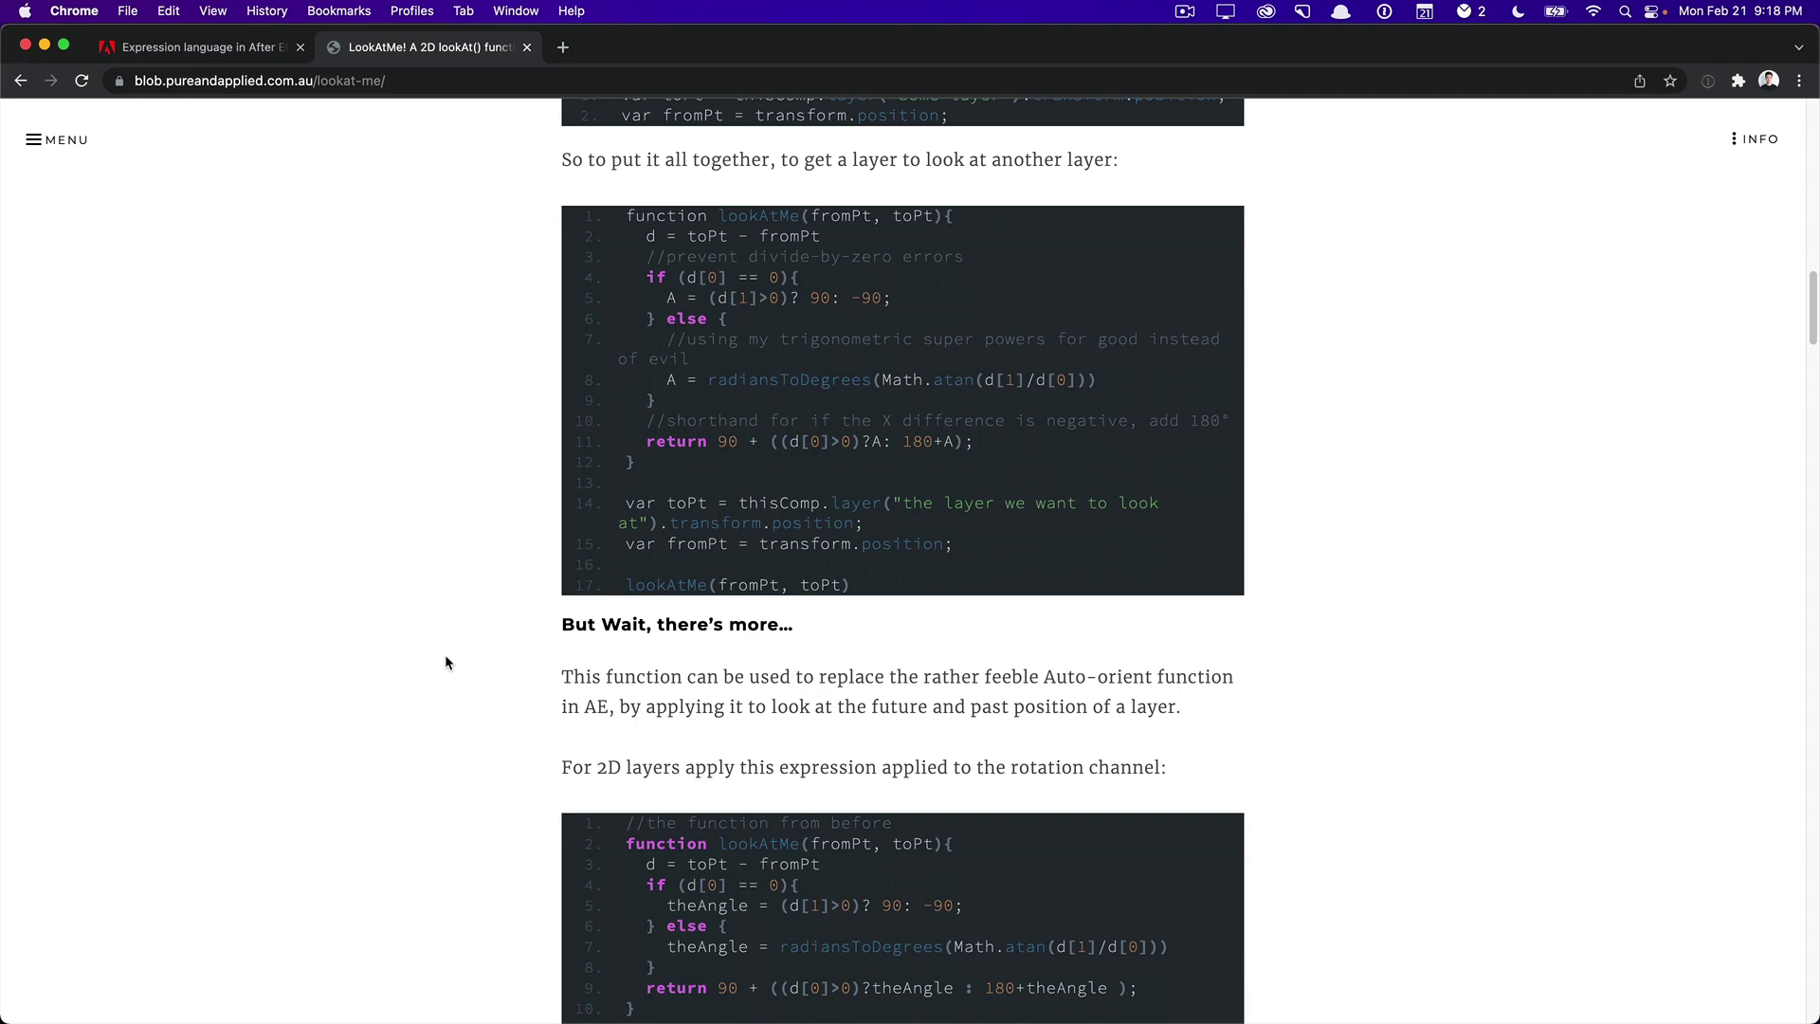
pyautogui.scroll(-1, 446, 662)
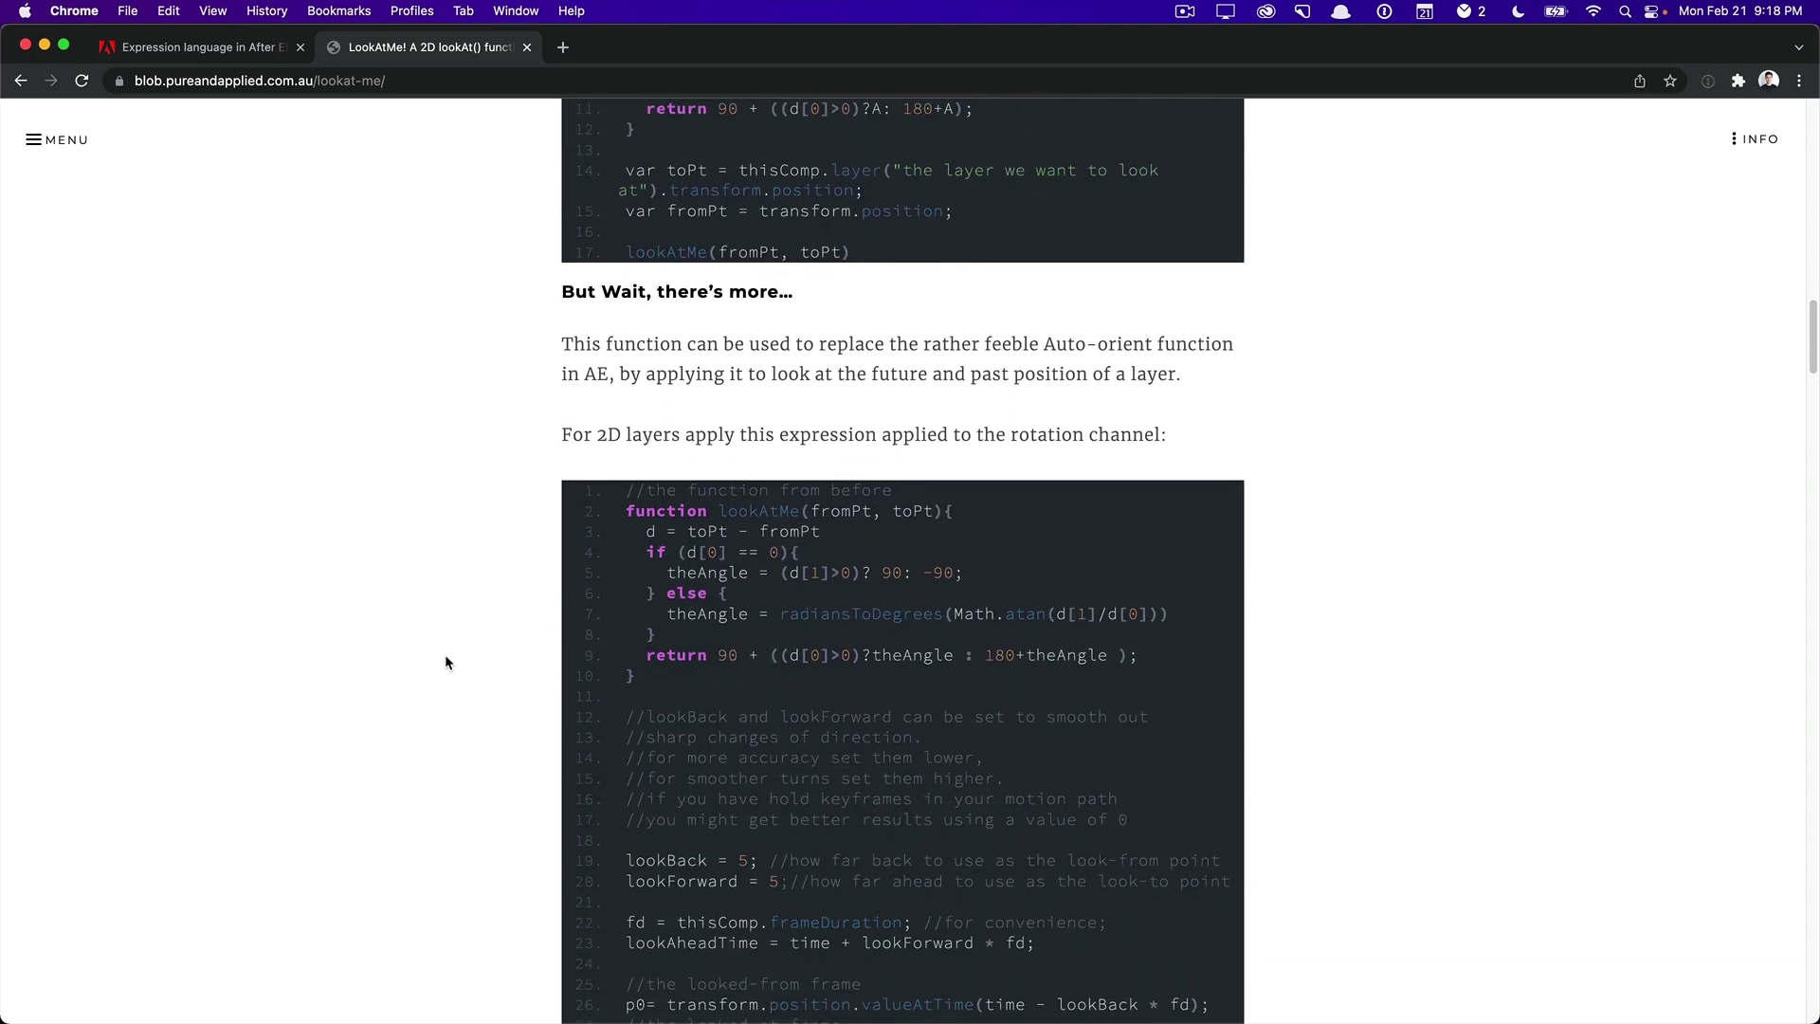
pyautogui.scroll(-1, 445, 661)
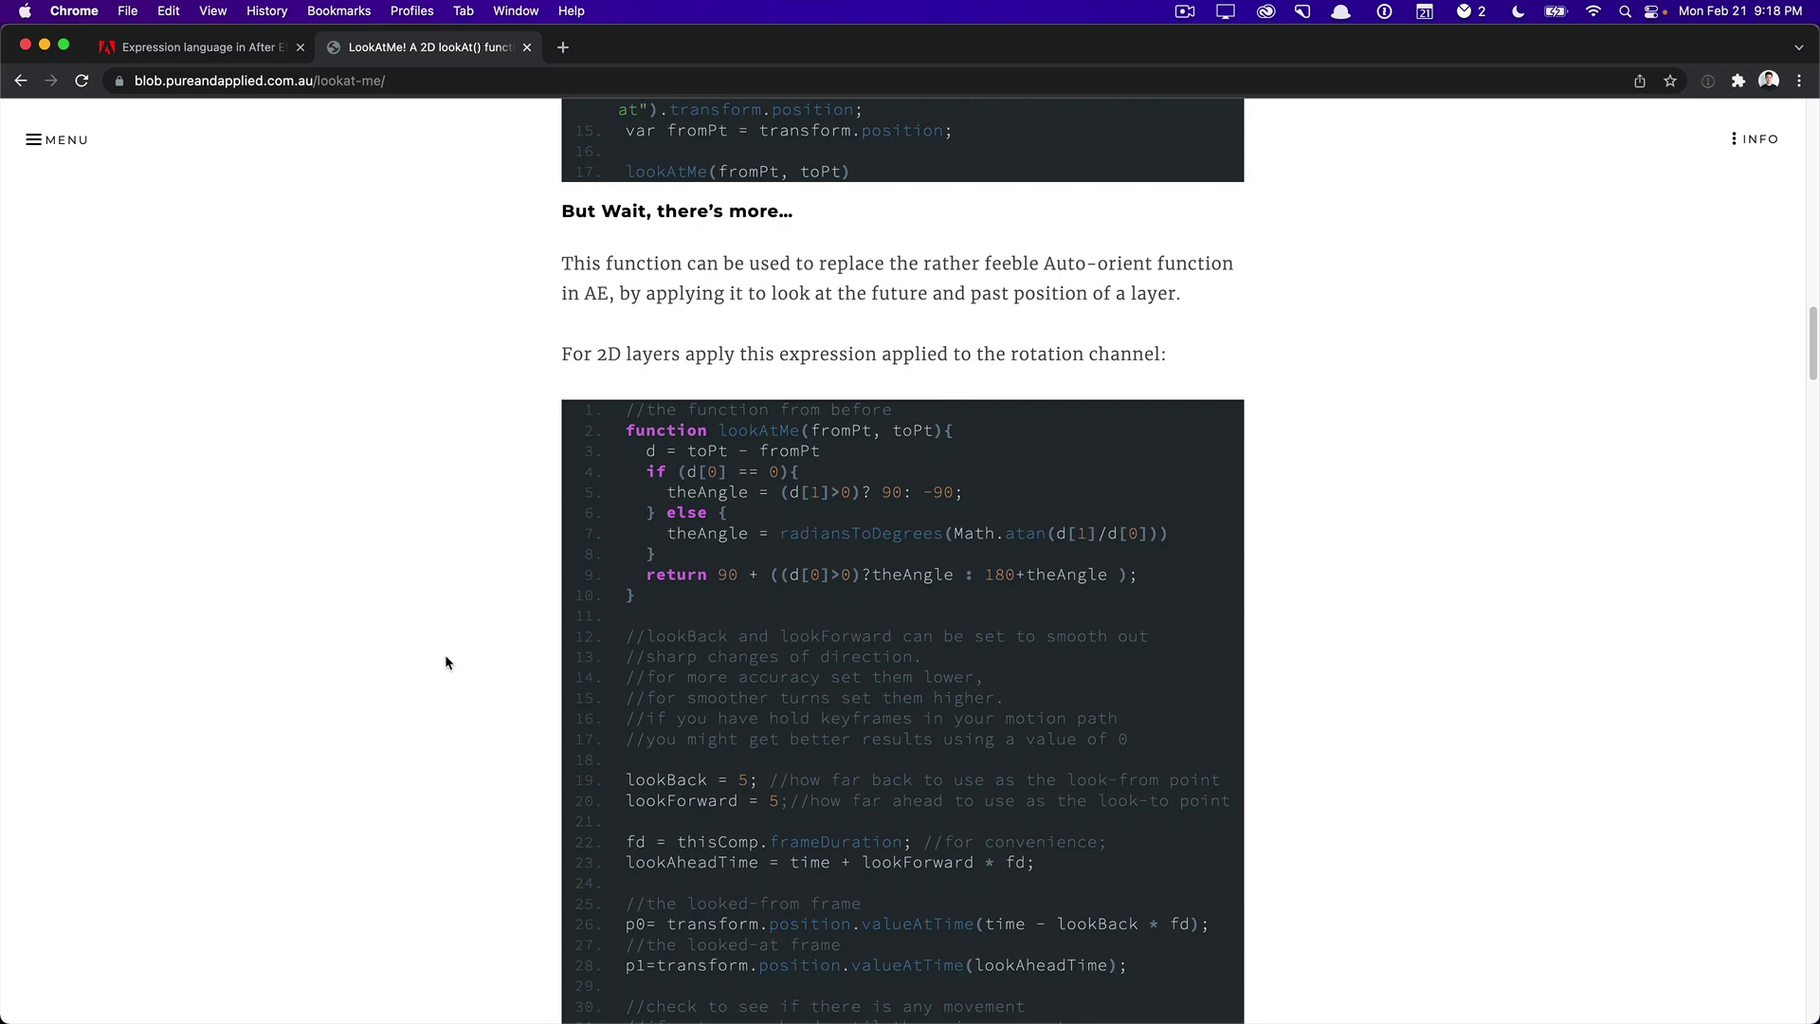
pyautogui.scroll(-2, 816, 630)
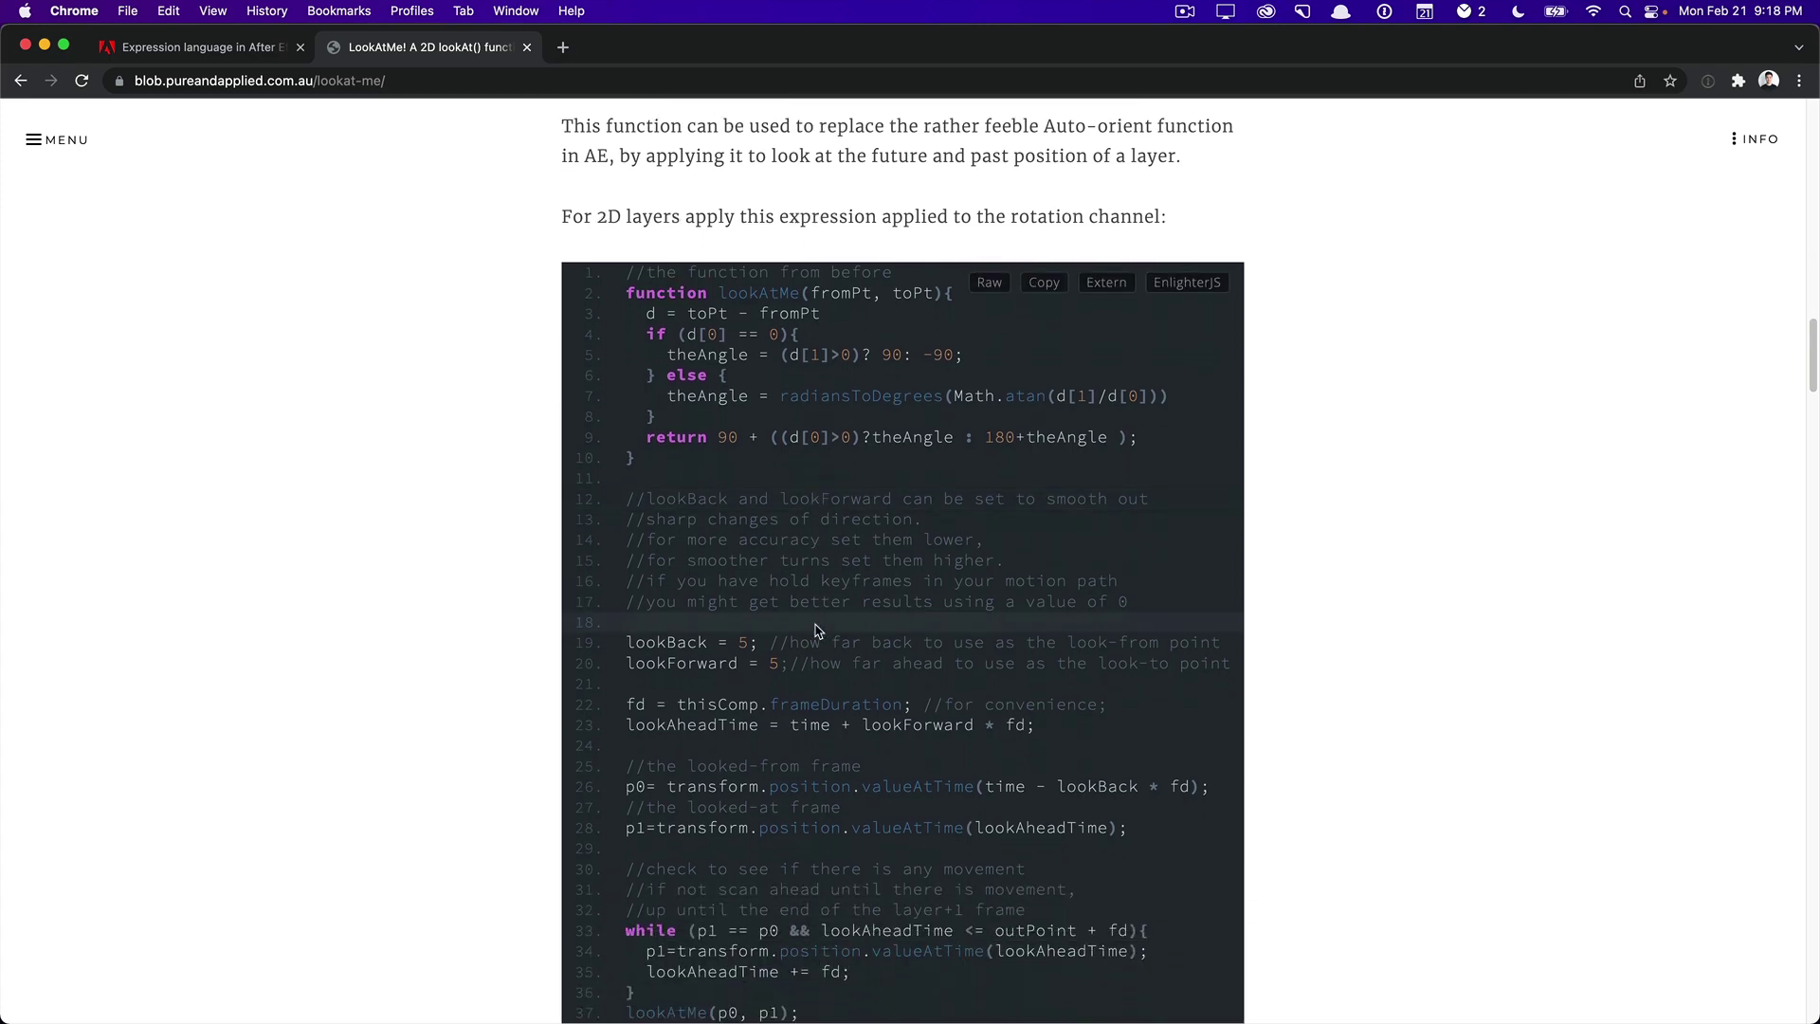
pyautogui.scroll(-5, 816, 631)
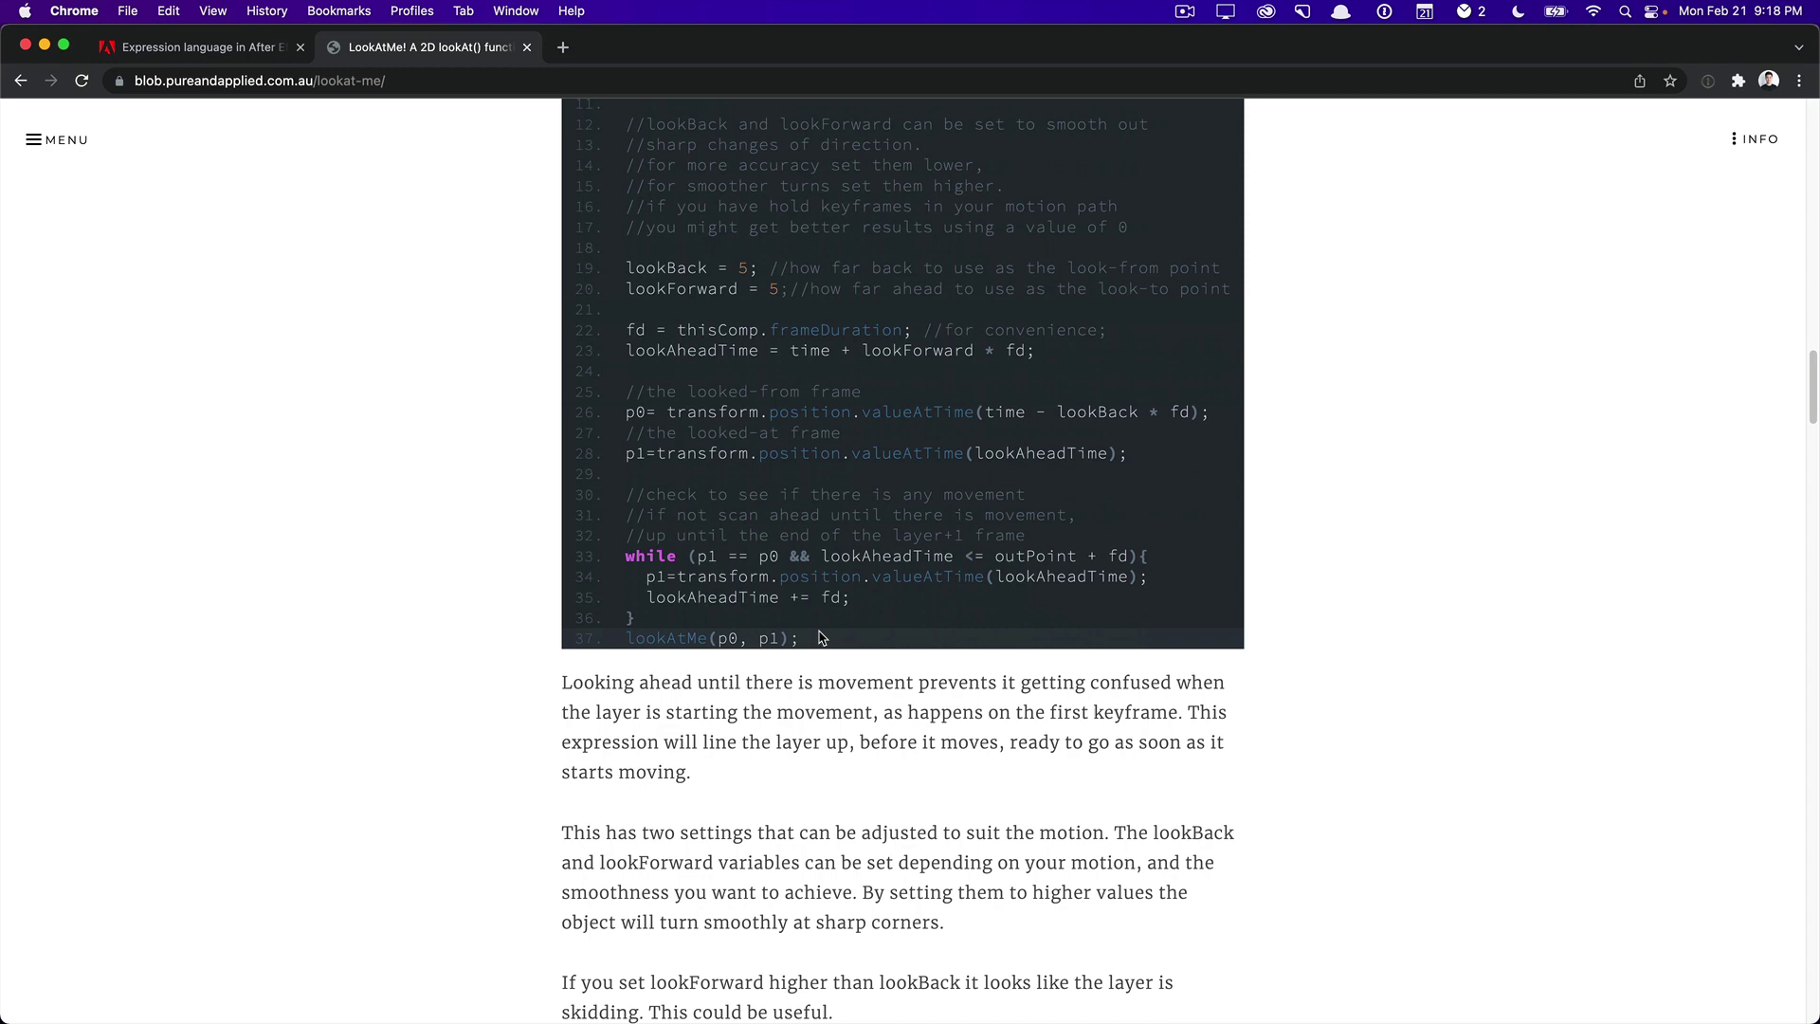
pyautogui.scroll(-2, 821, 637)
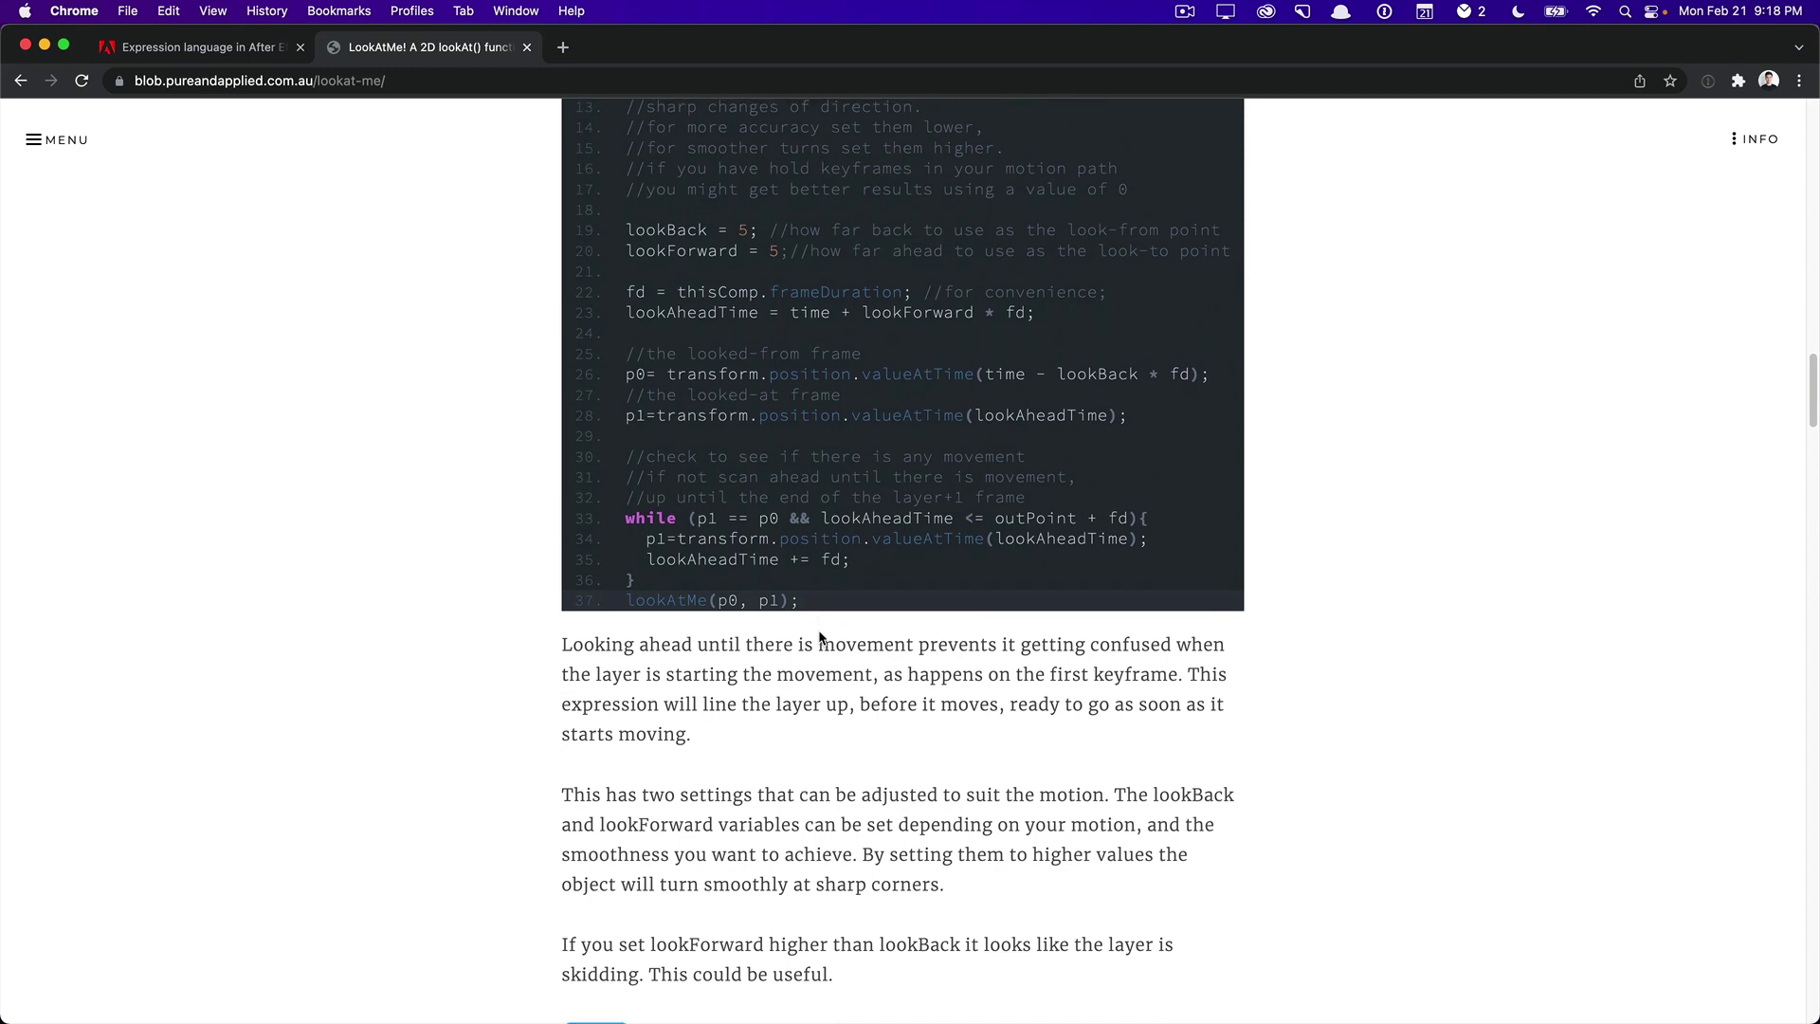
pyautogui.scroll(-1, 821, 637)
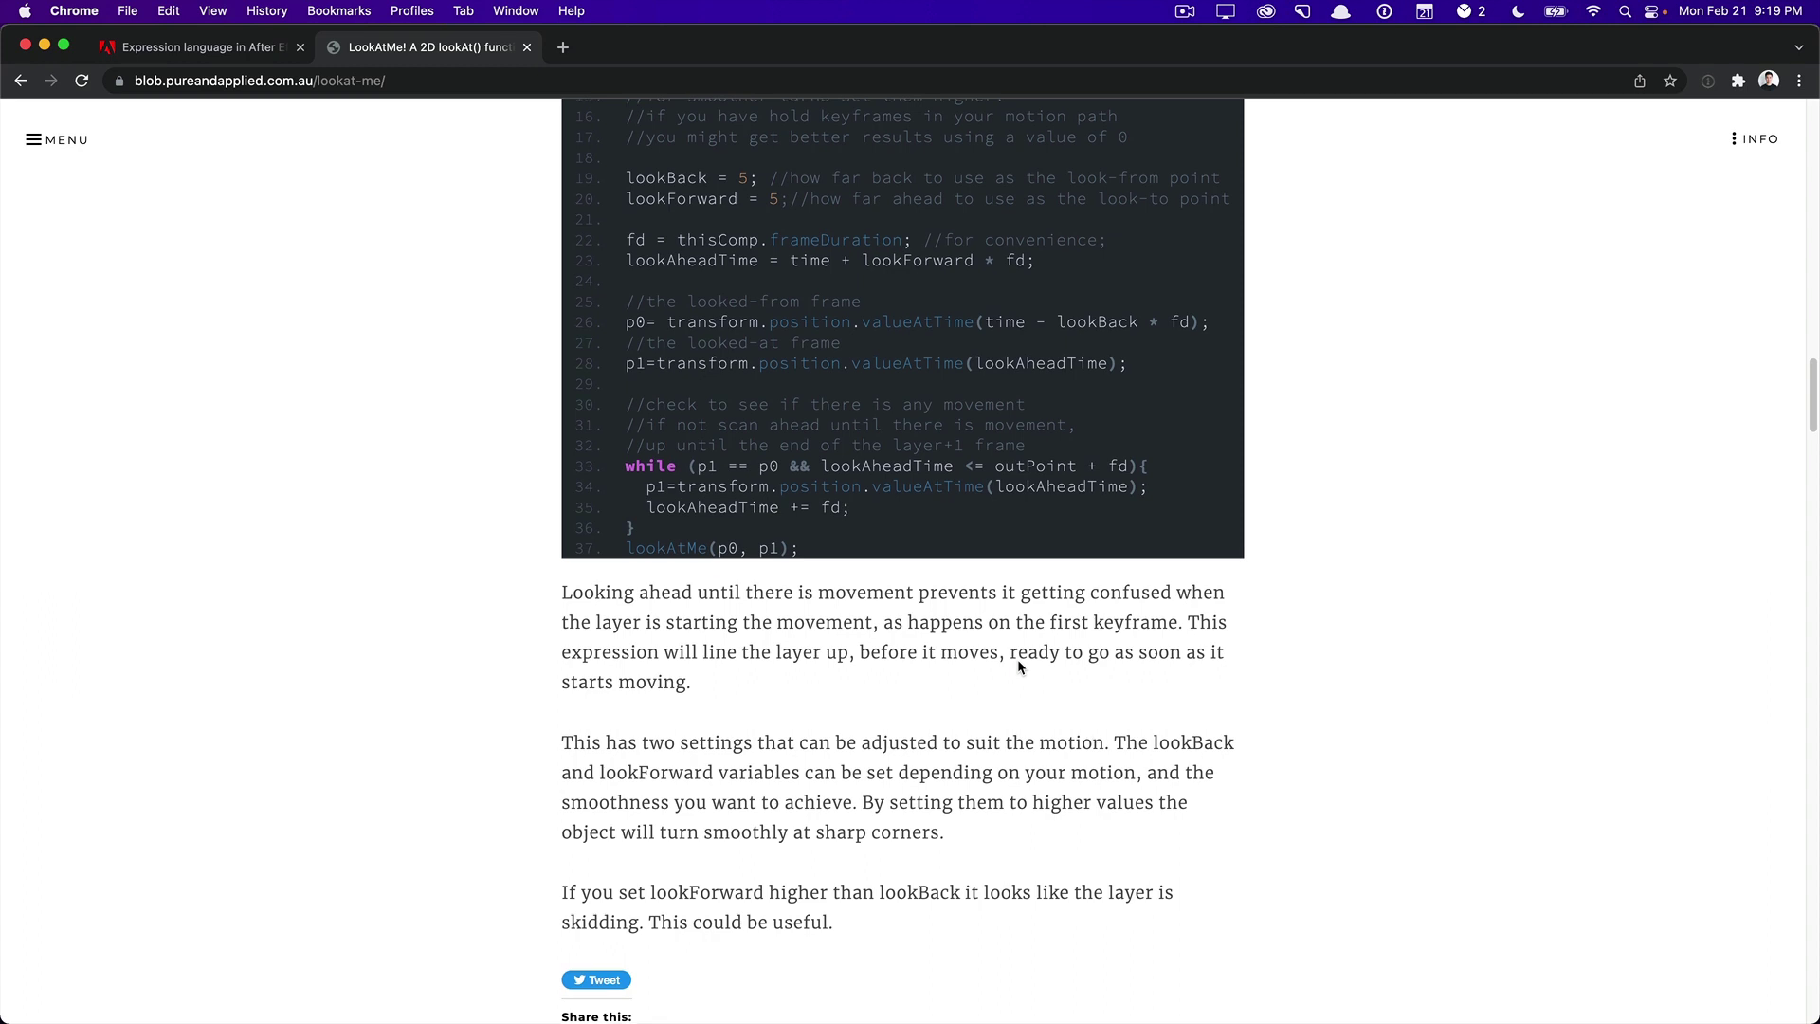
pyautogui.scroll(3, 520, 630)
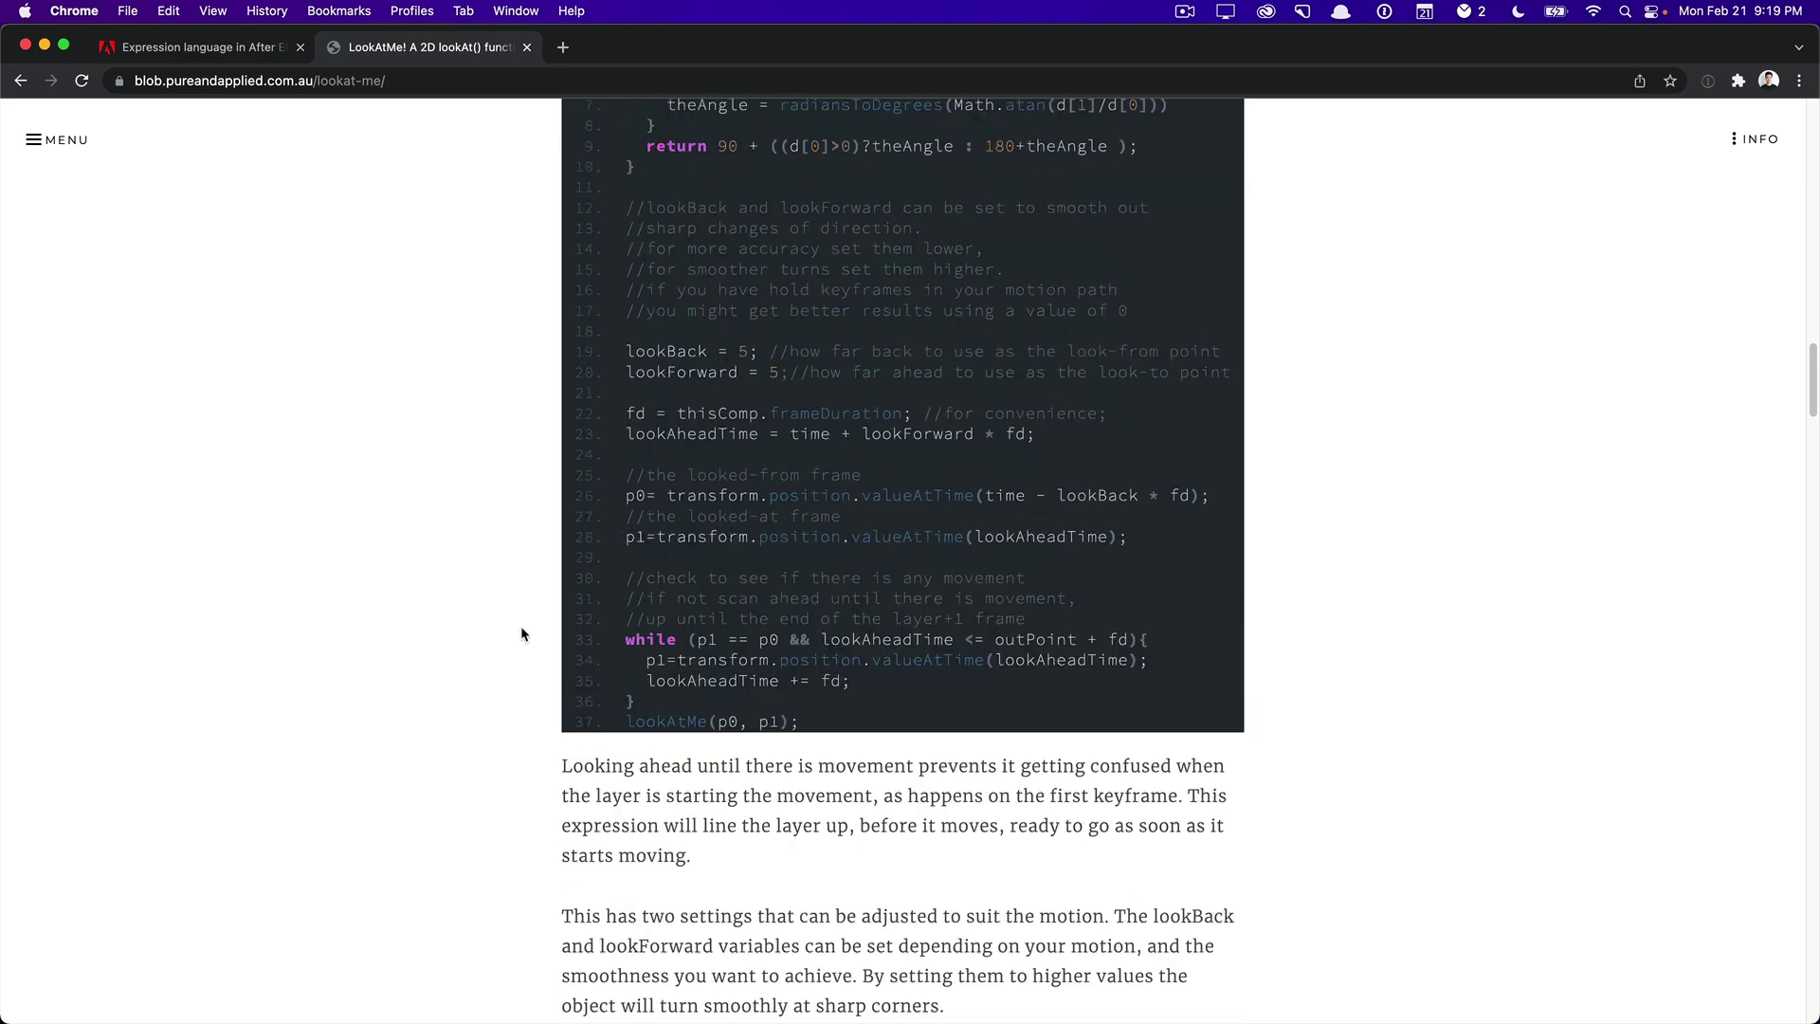
pyautogui.scroll(15, 520, 626)
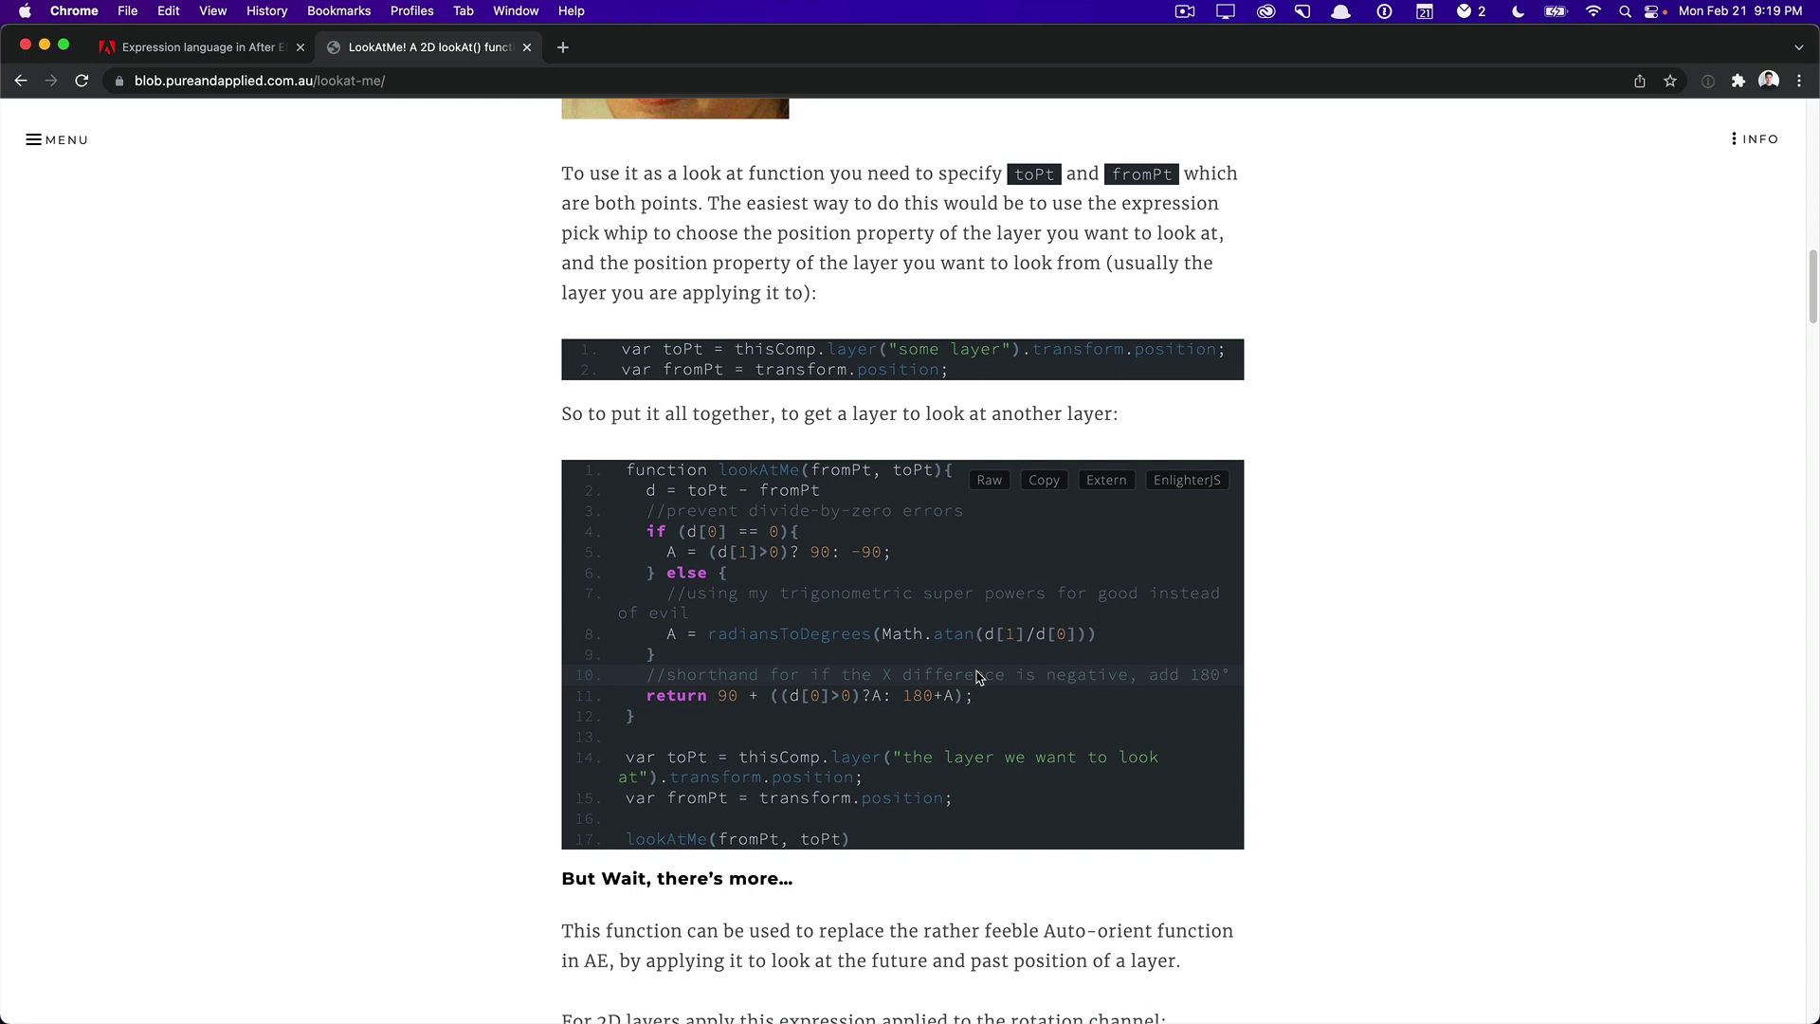
pyautogui.moveTo(848, 839); pyautogui.dragTo(627, 466)
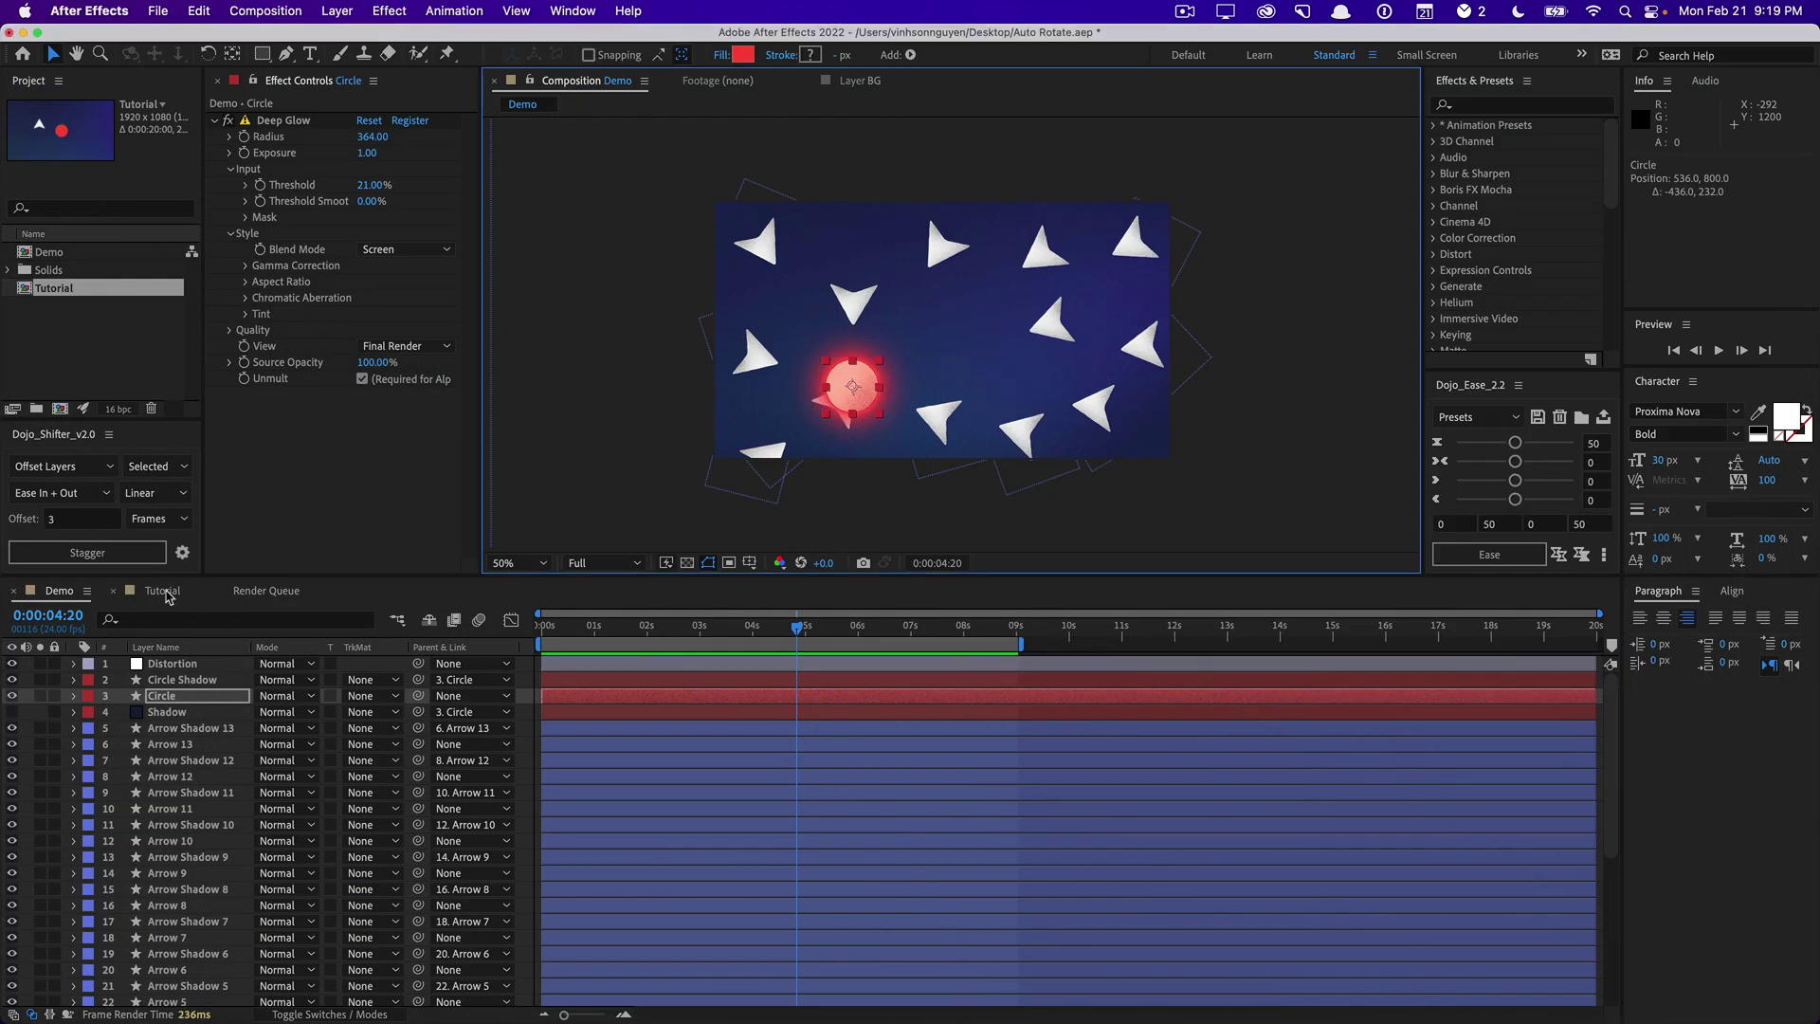
# Step: Switch to the Tutorial comp and show only the Arrow layer's Rotation, at 0x+0.0°
pyautogui.click(164, 590)
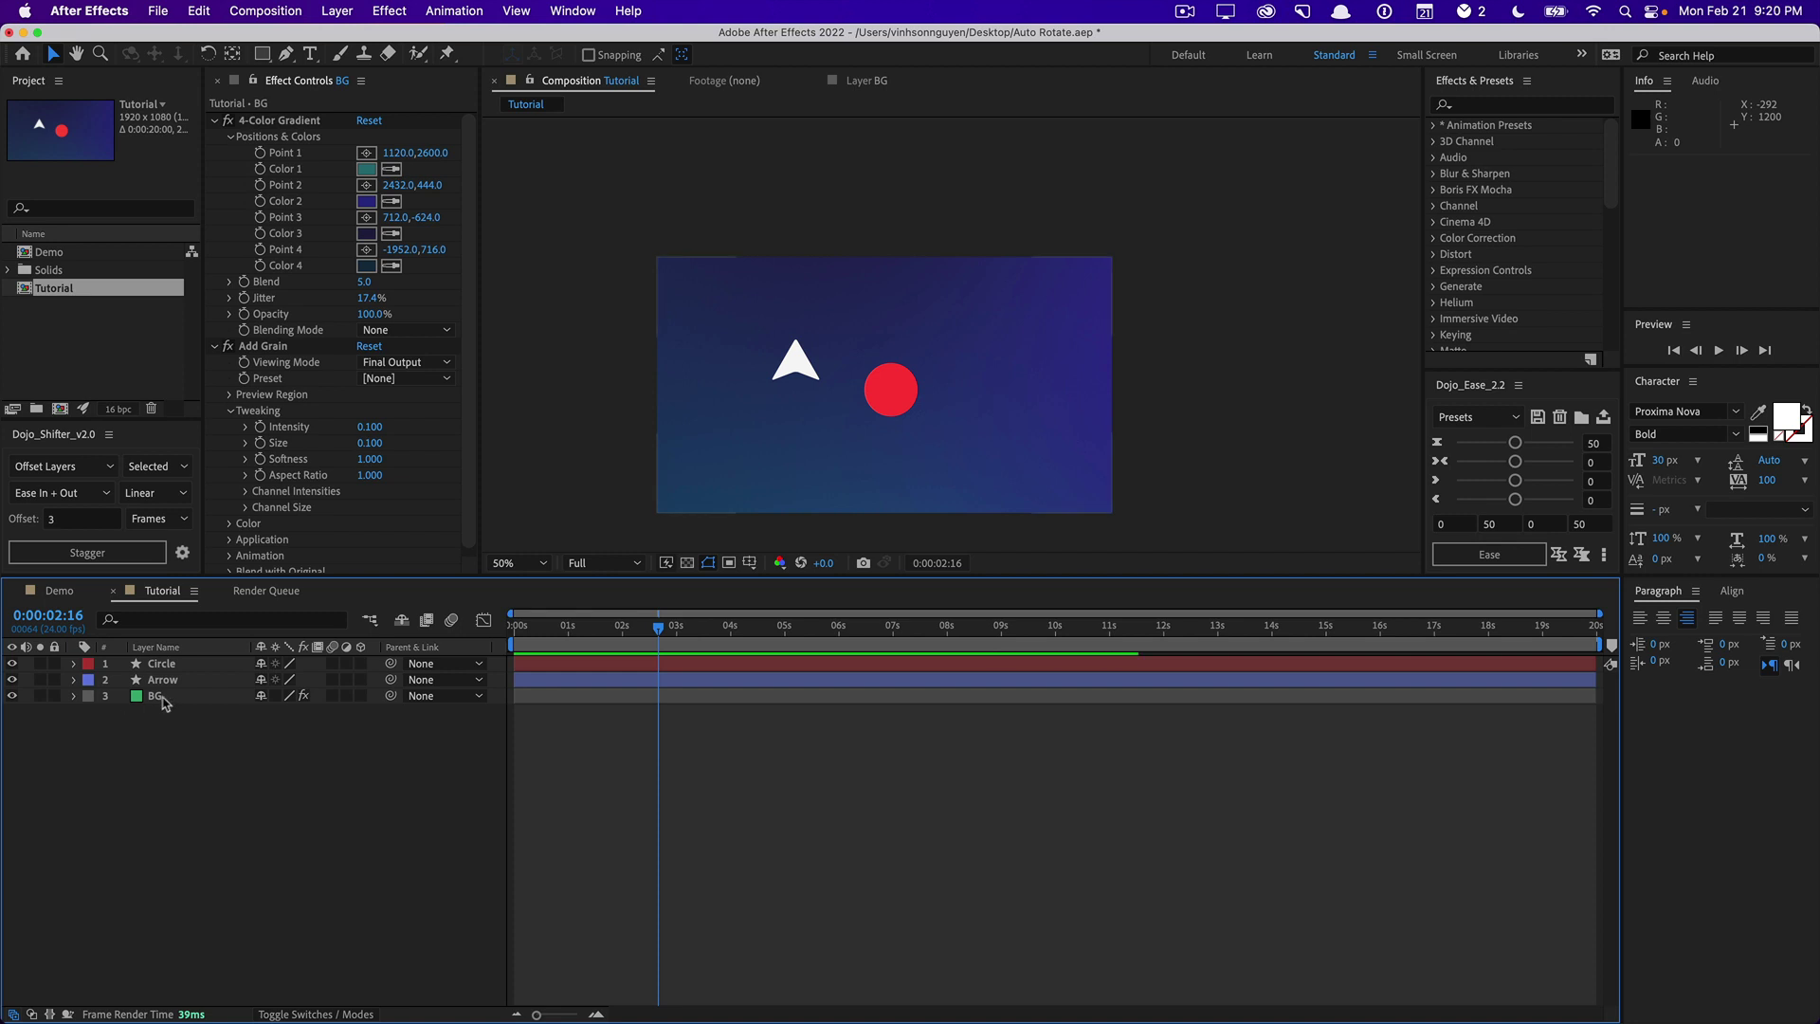
pyautogui.click(167, 680)
pyautogui.click(187, 664)
pyautogui.click(215, 681)
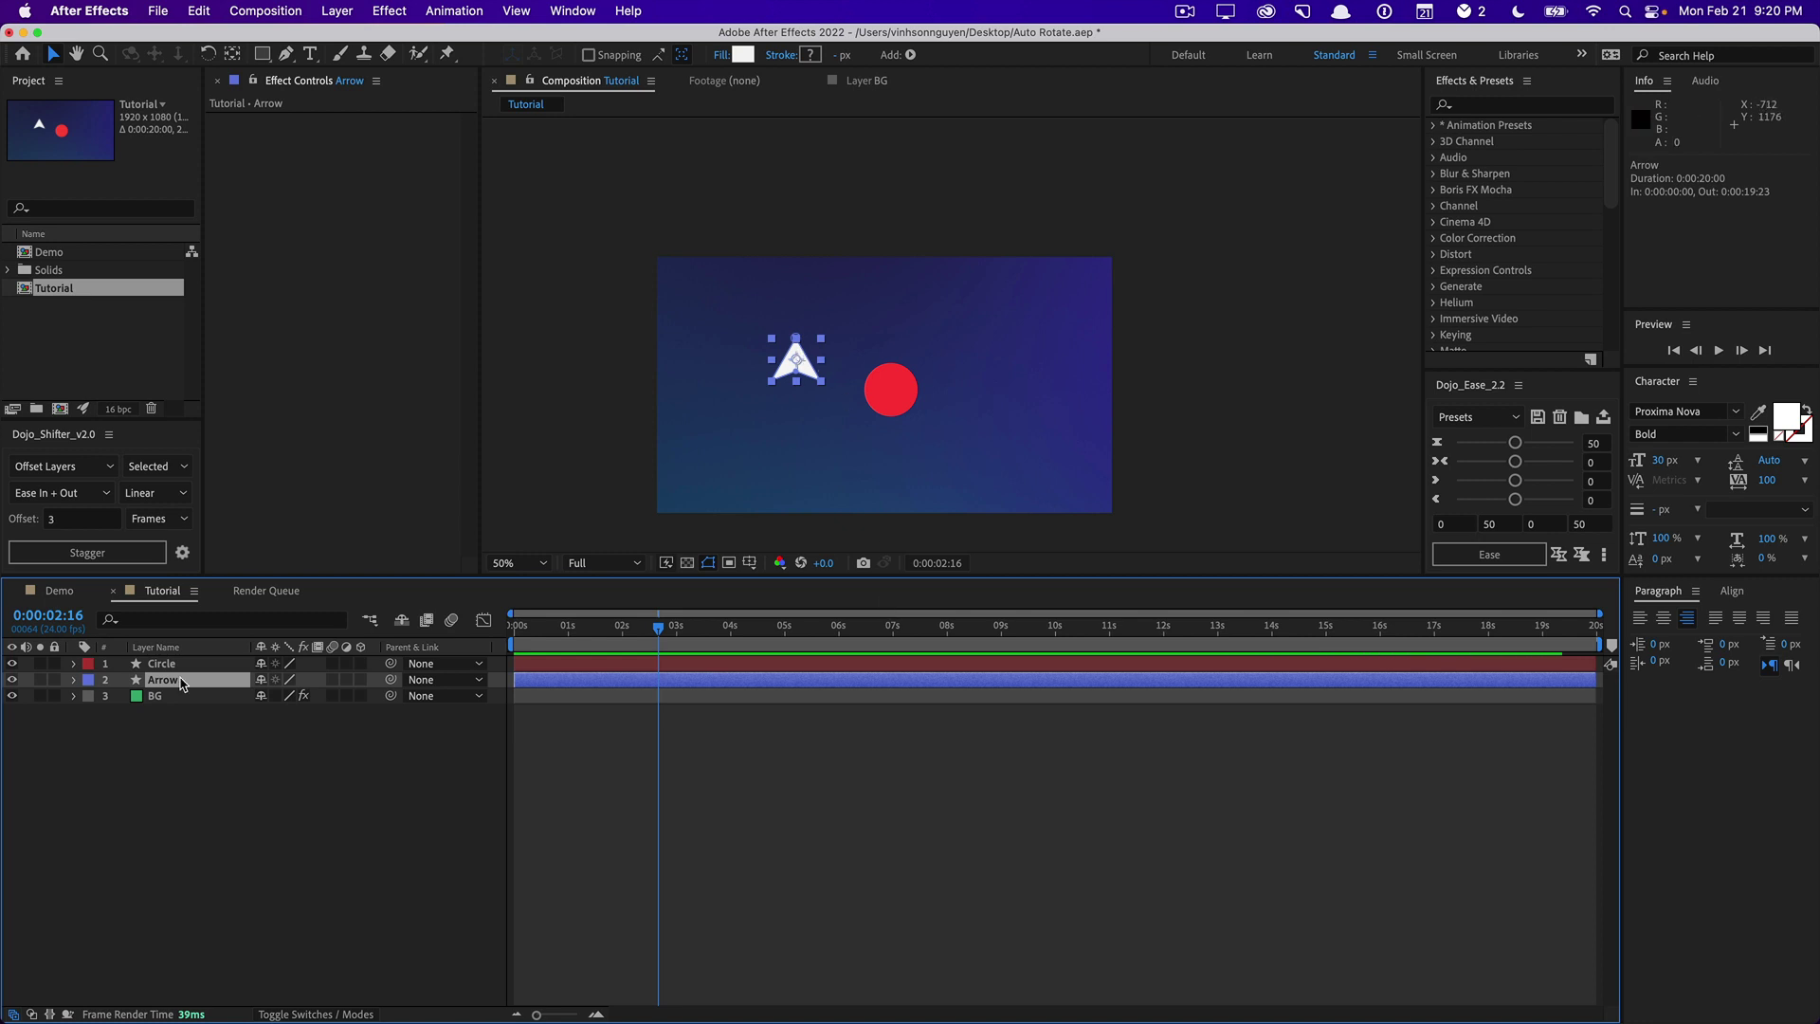
pyautogui.press('r')
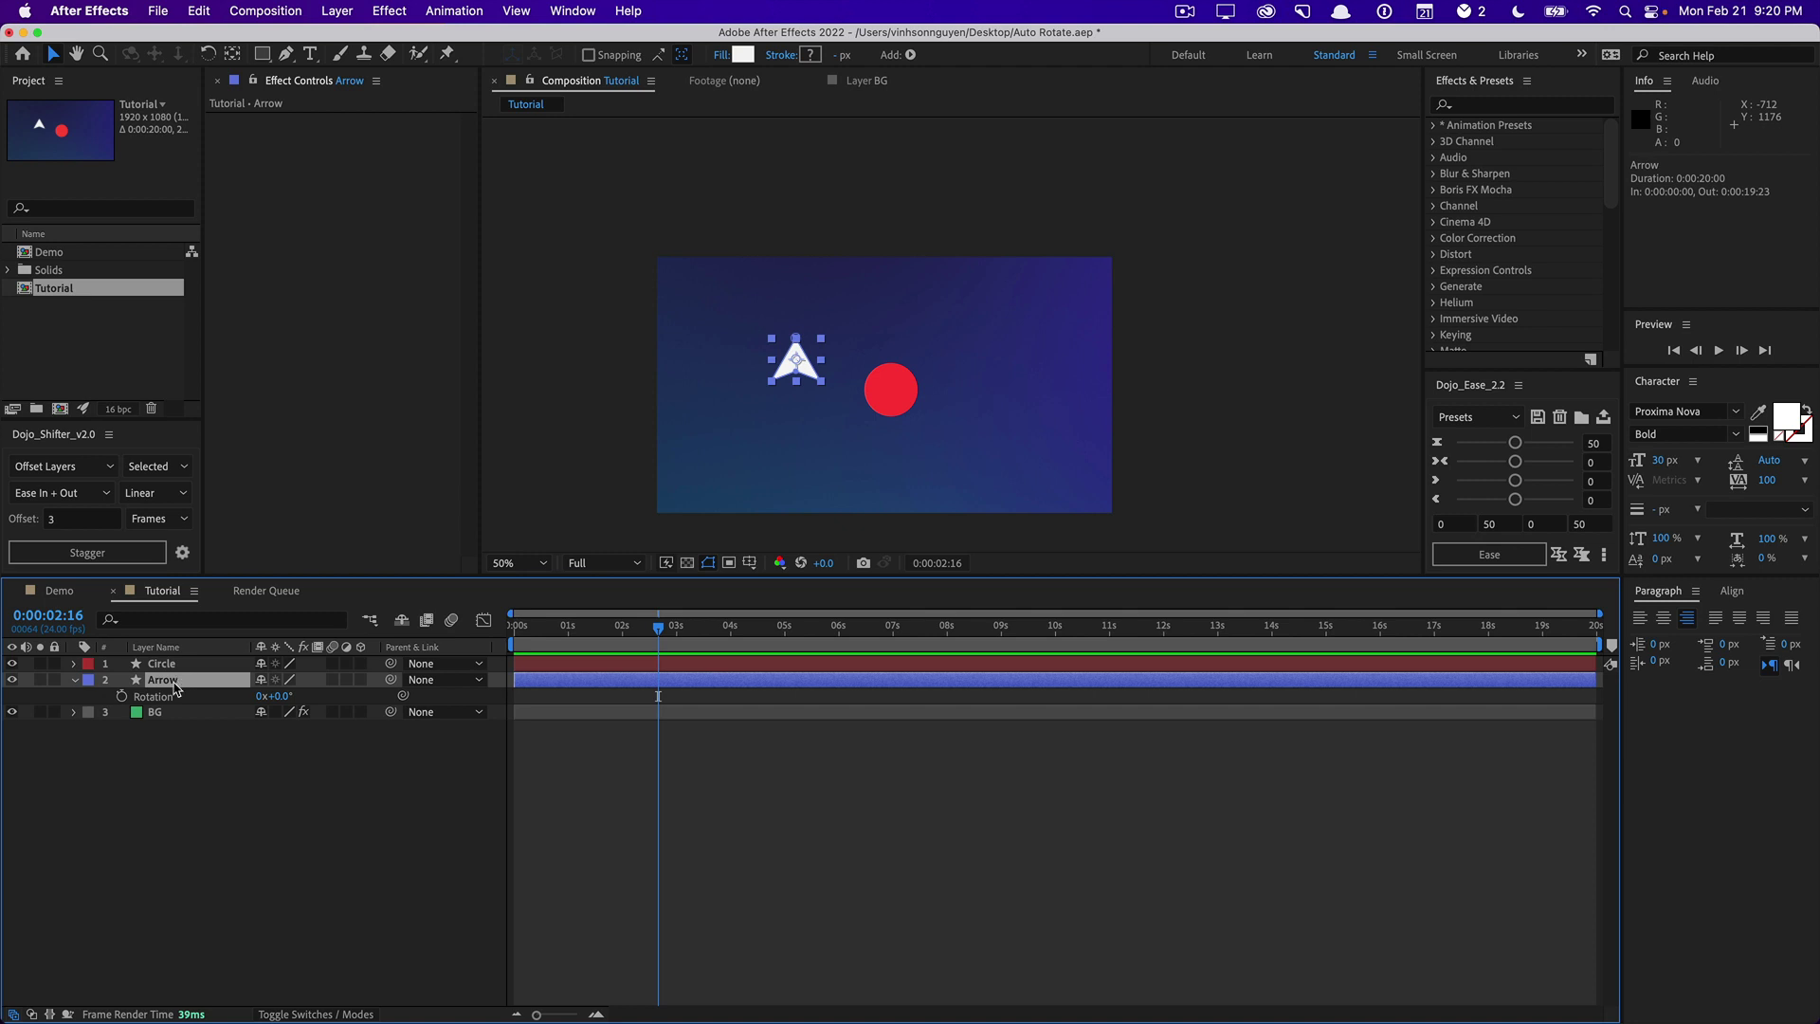
# Step: Paste the lookAtMe code as the Arrow's Rotation expression and move the two var lines to the top
pyautogui.keyDown('alt'); pyautogui.click(121, 699); pyautogui.keyUp('alt')
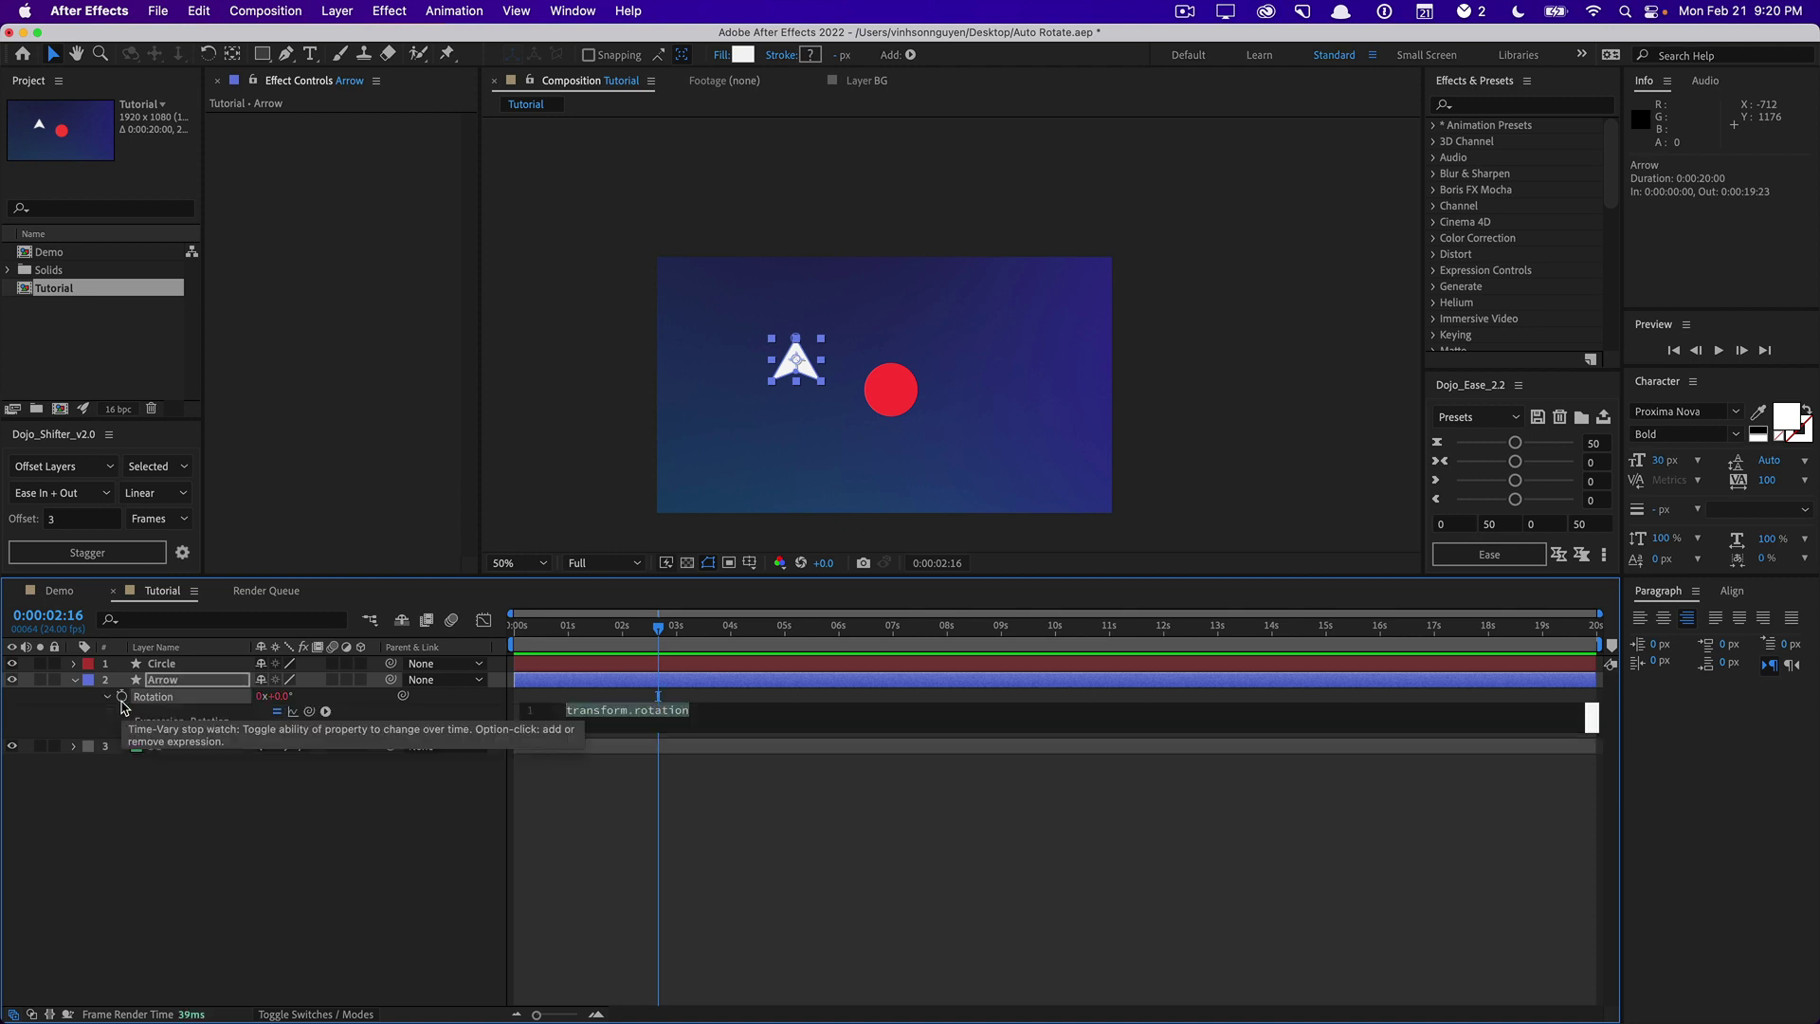
pyautogui.write('var fromPt = transform.position; lookAtMe(fromPt, toPt)')
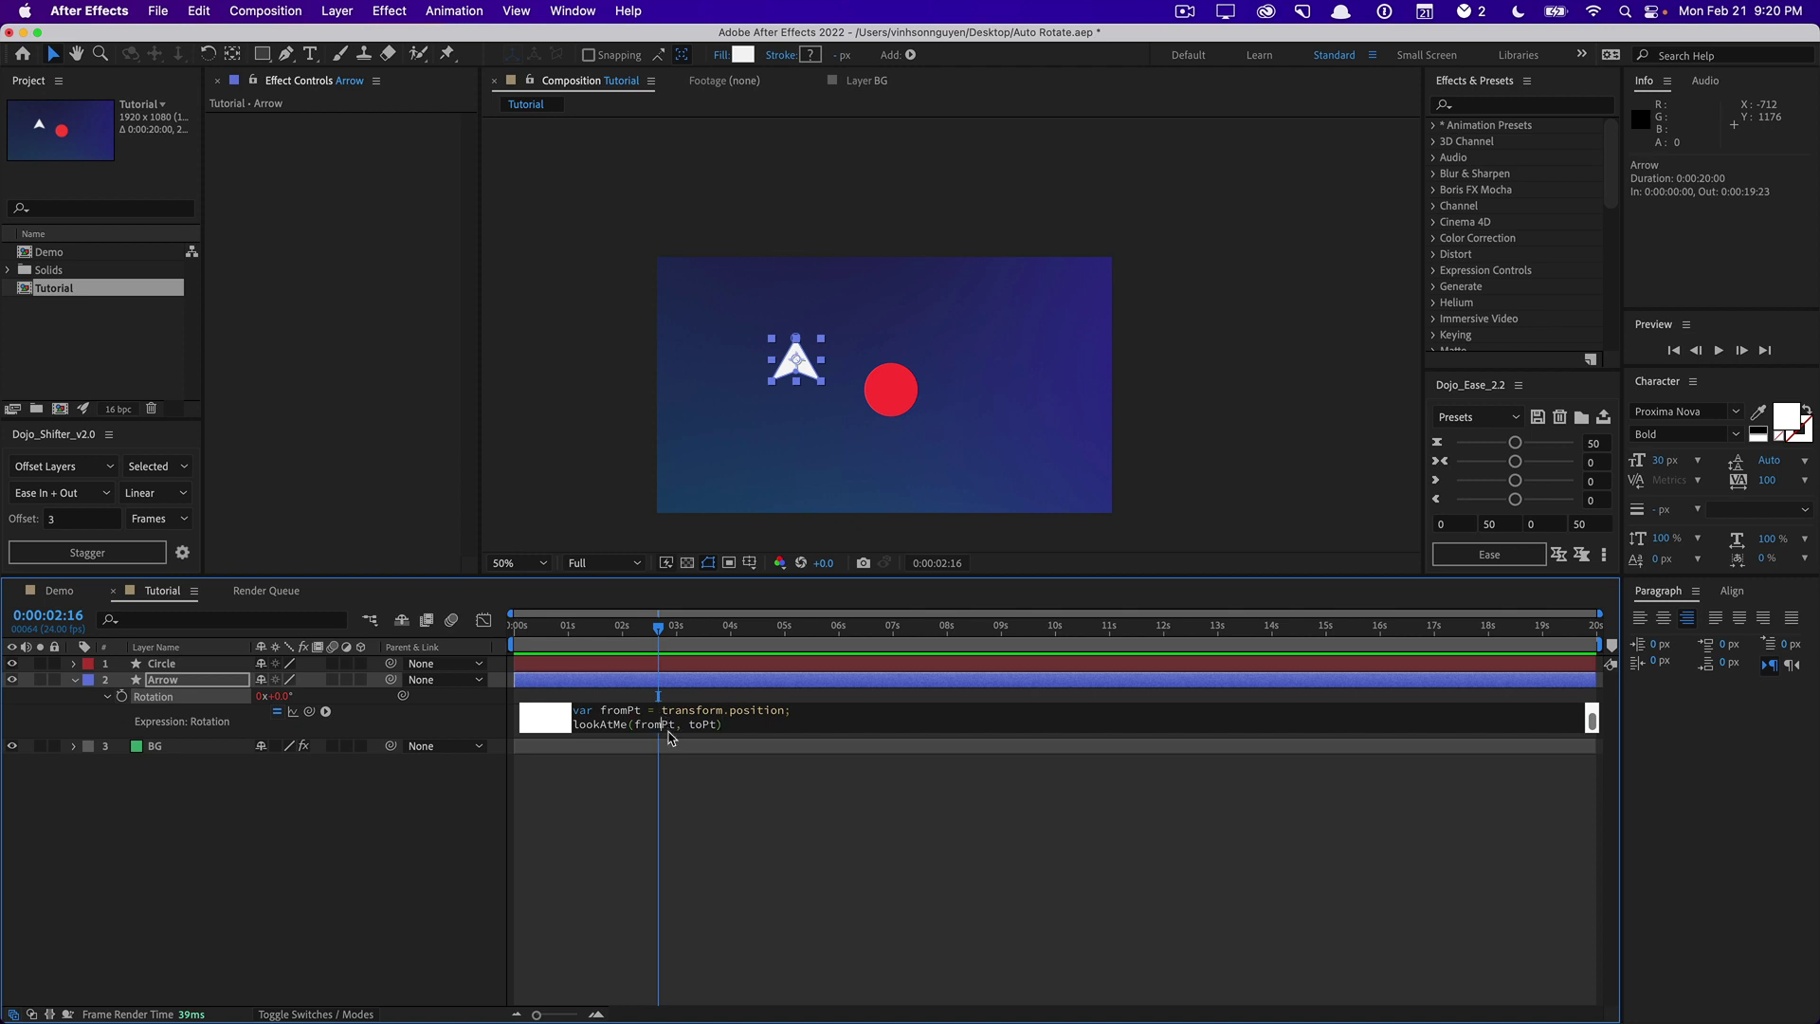
pyautogui.moveTo(669, 733); pyautogui.dragTo(637, 967)
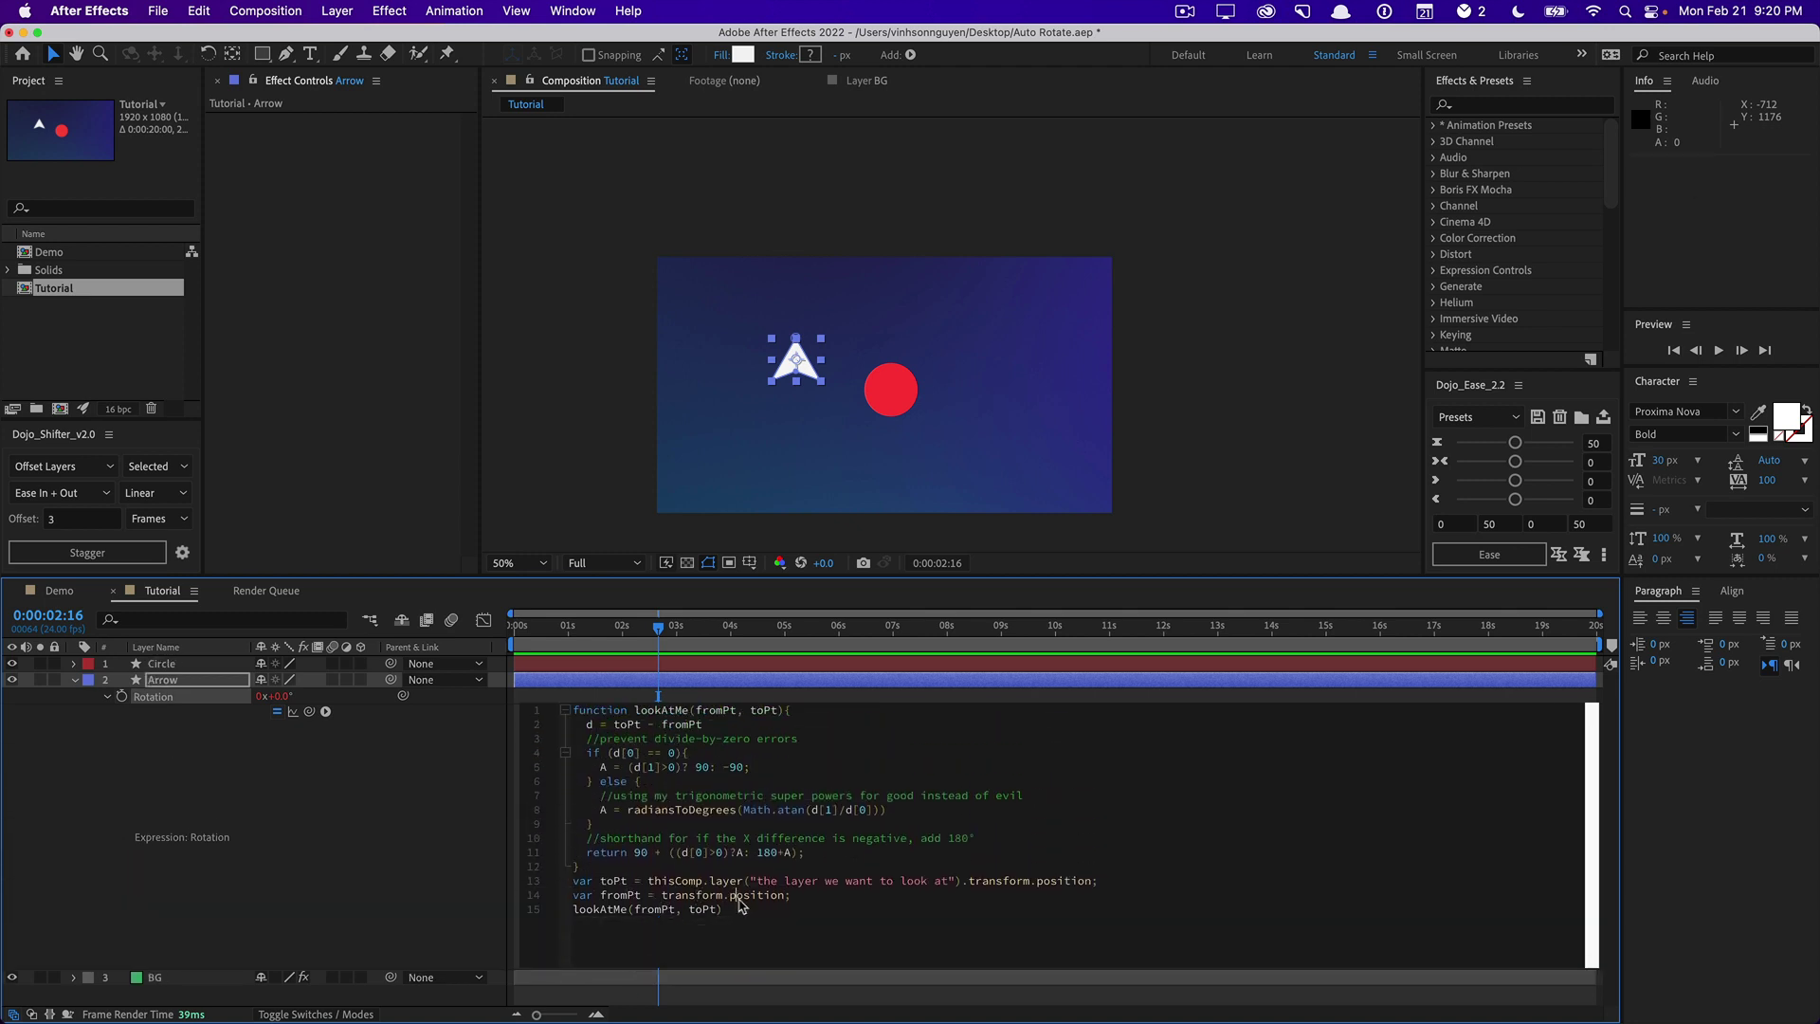
pyautogui.moveTo(805, 898); pyautogui.dragTo(574, 881)
pyautogui.press('super+c')
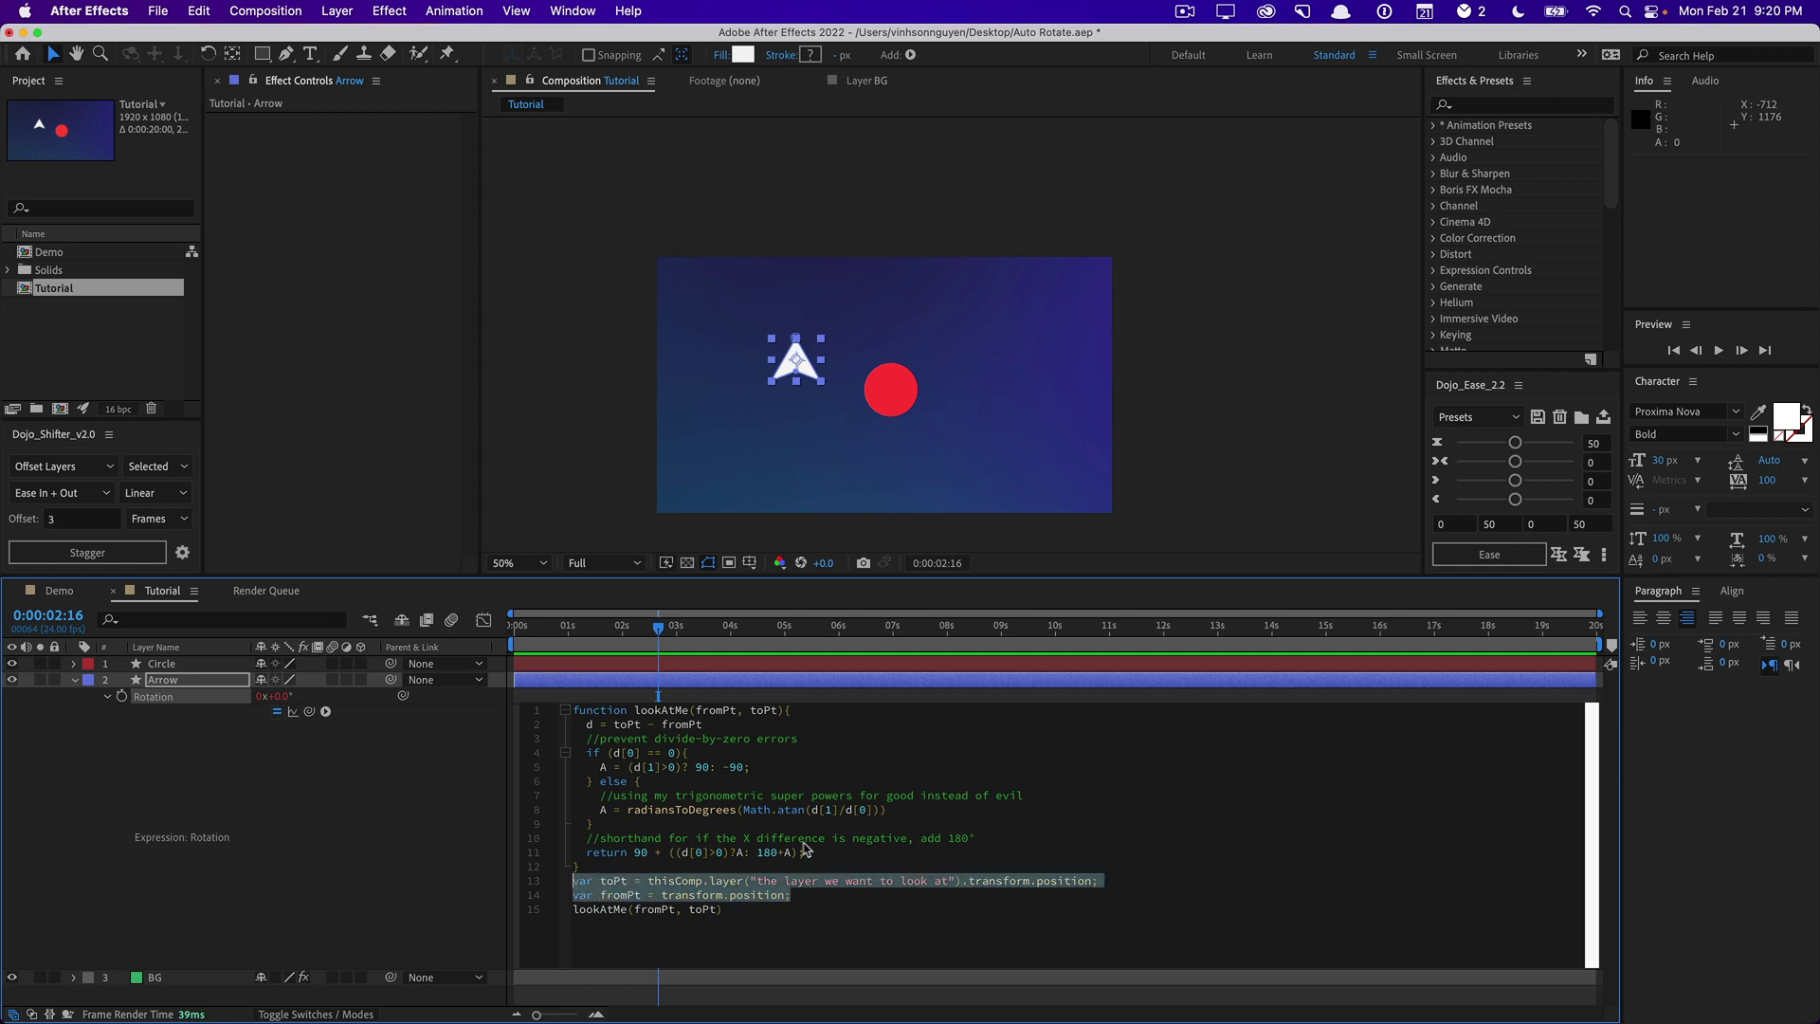
pyautogui.press('BackSpace')
pyautogui.press('BackSpace')
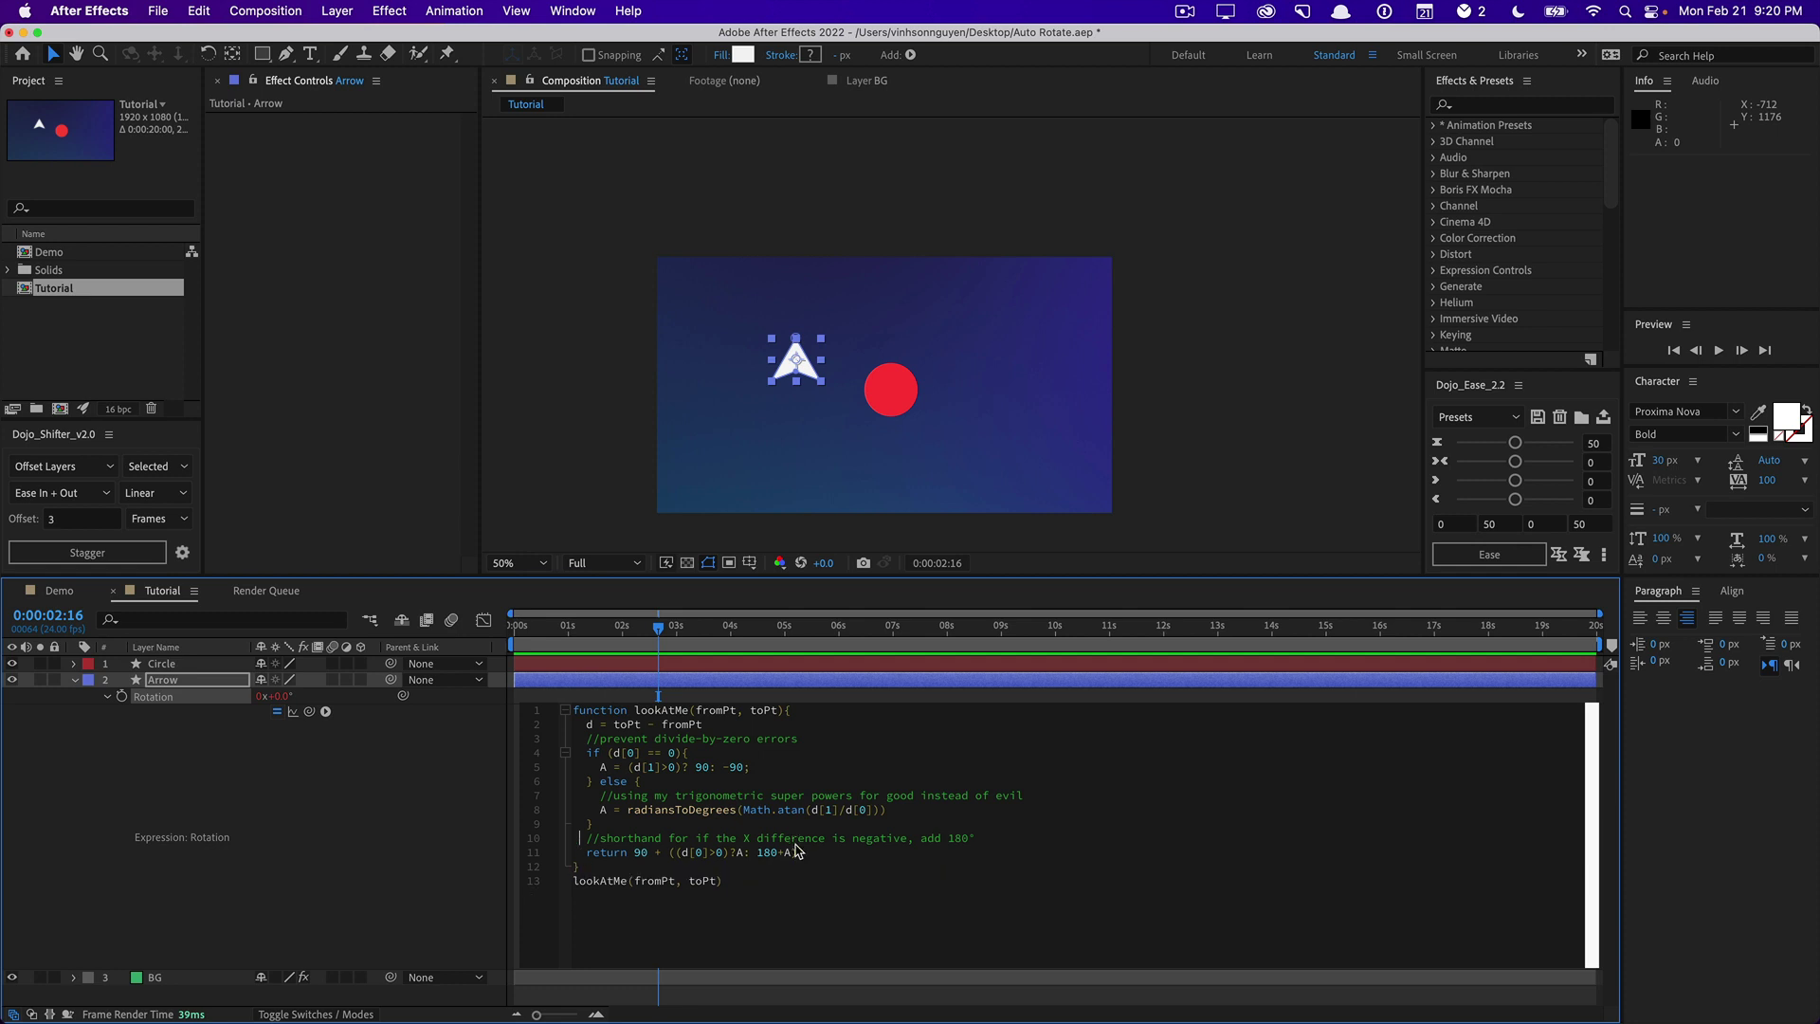
pyautogui.press('super+v')
pyautogui.press('Return')
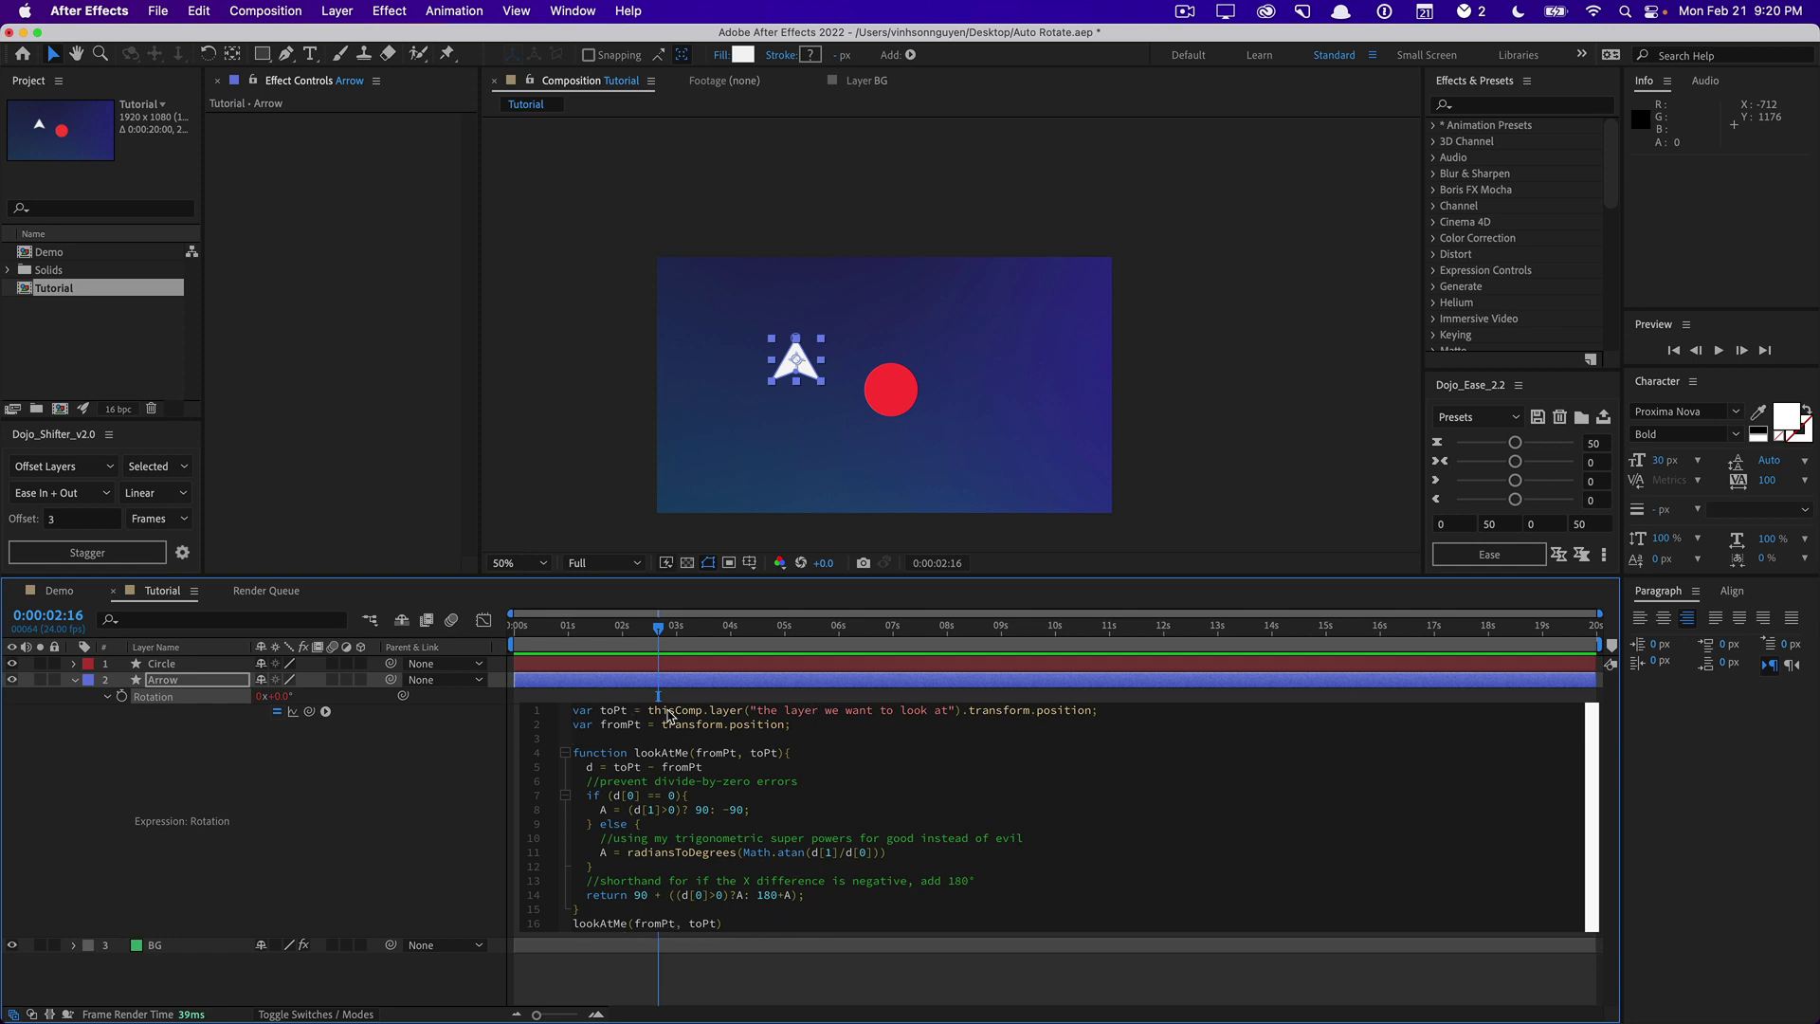
# Step: Replace the placeholder layer reference by pick-whipping toPt to the Circle layer's Position
pyautogui.moveTo(1089, 717); pyautogui.dragTo(648, 708)
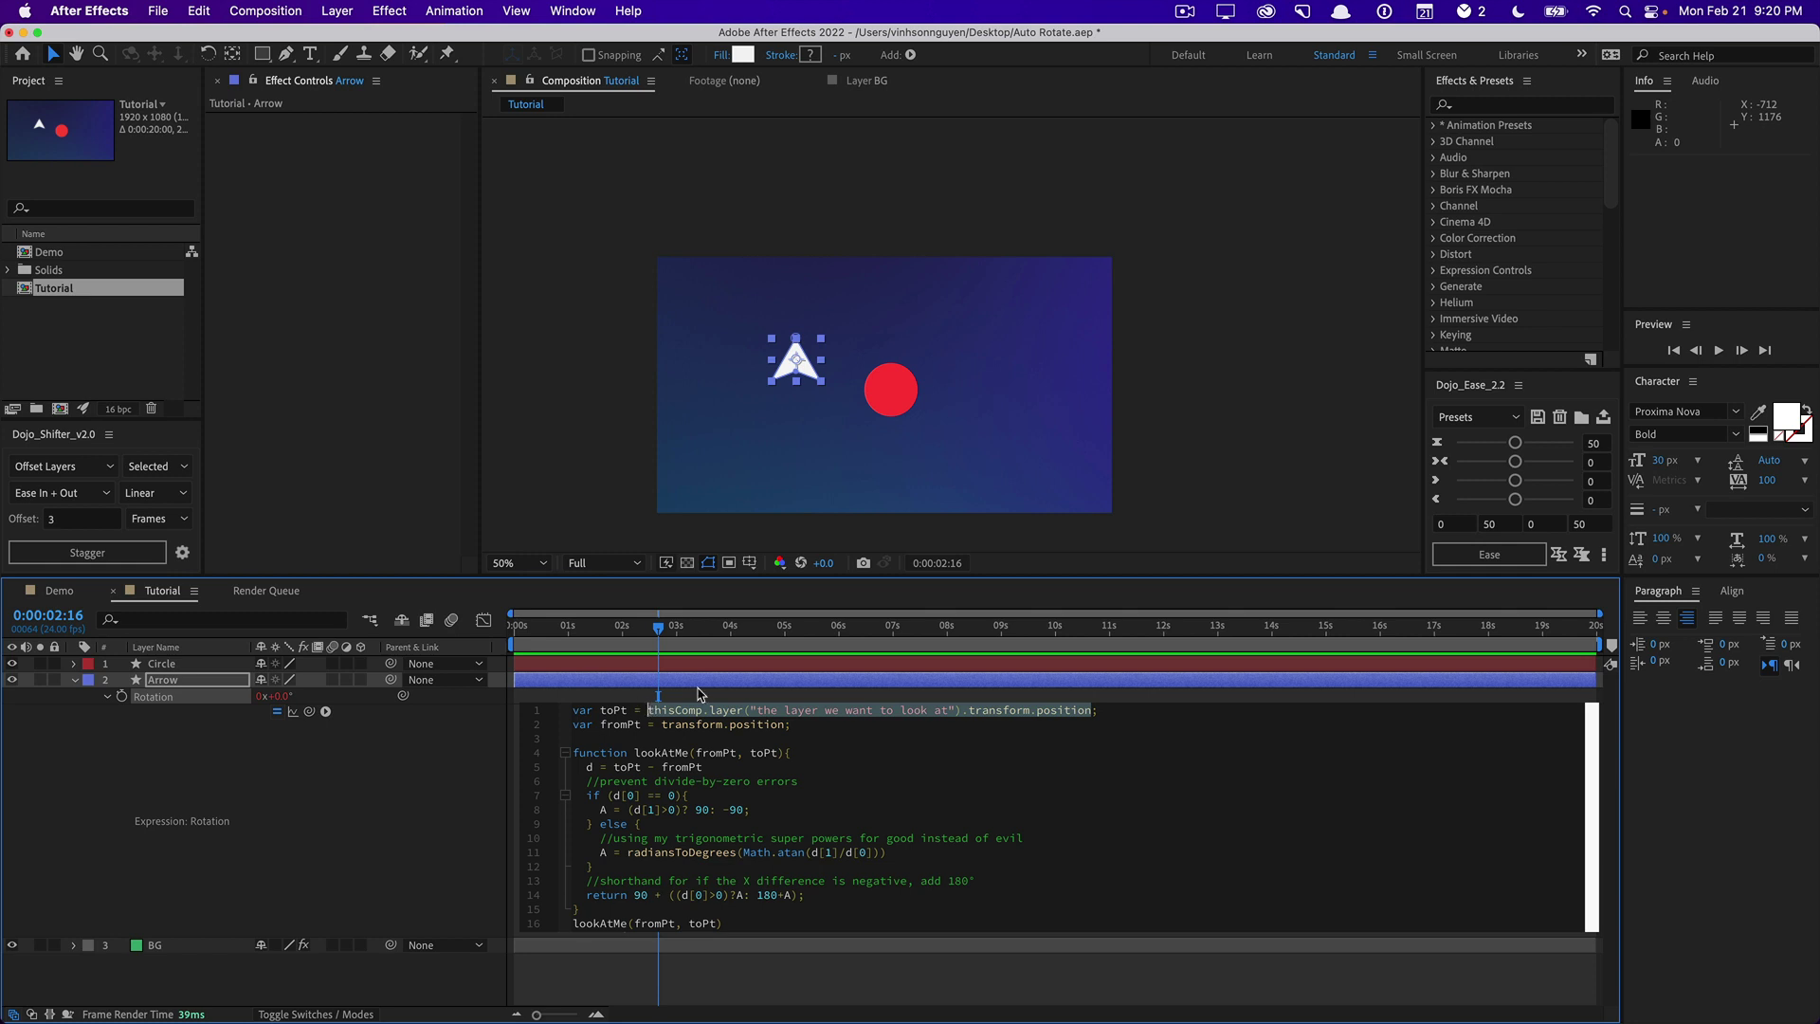
pyautogui.press('BackSpace')
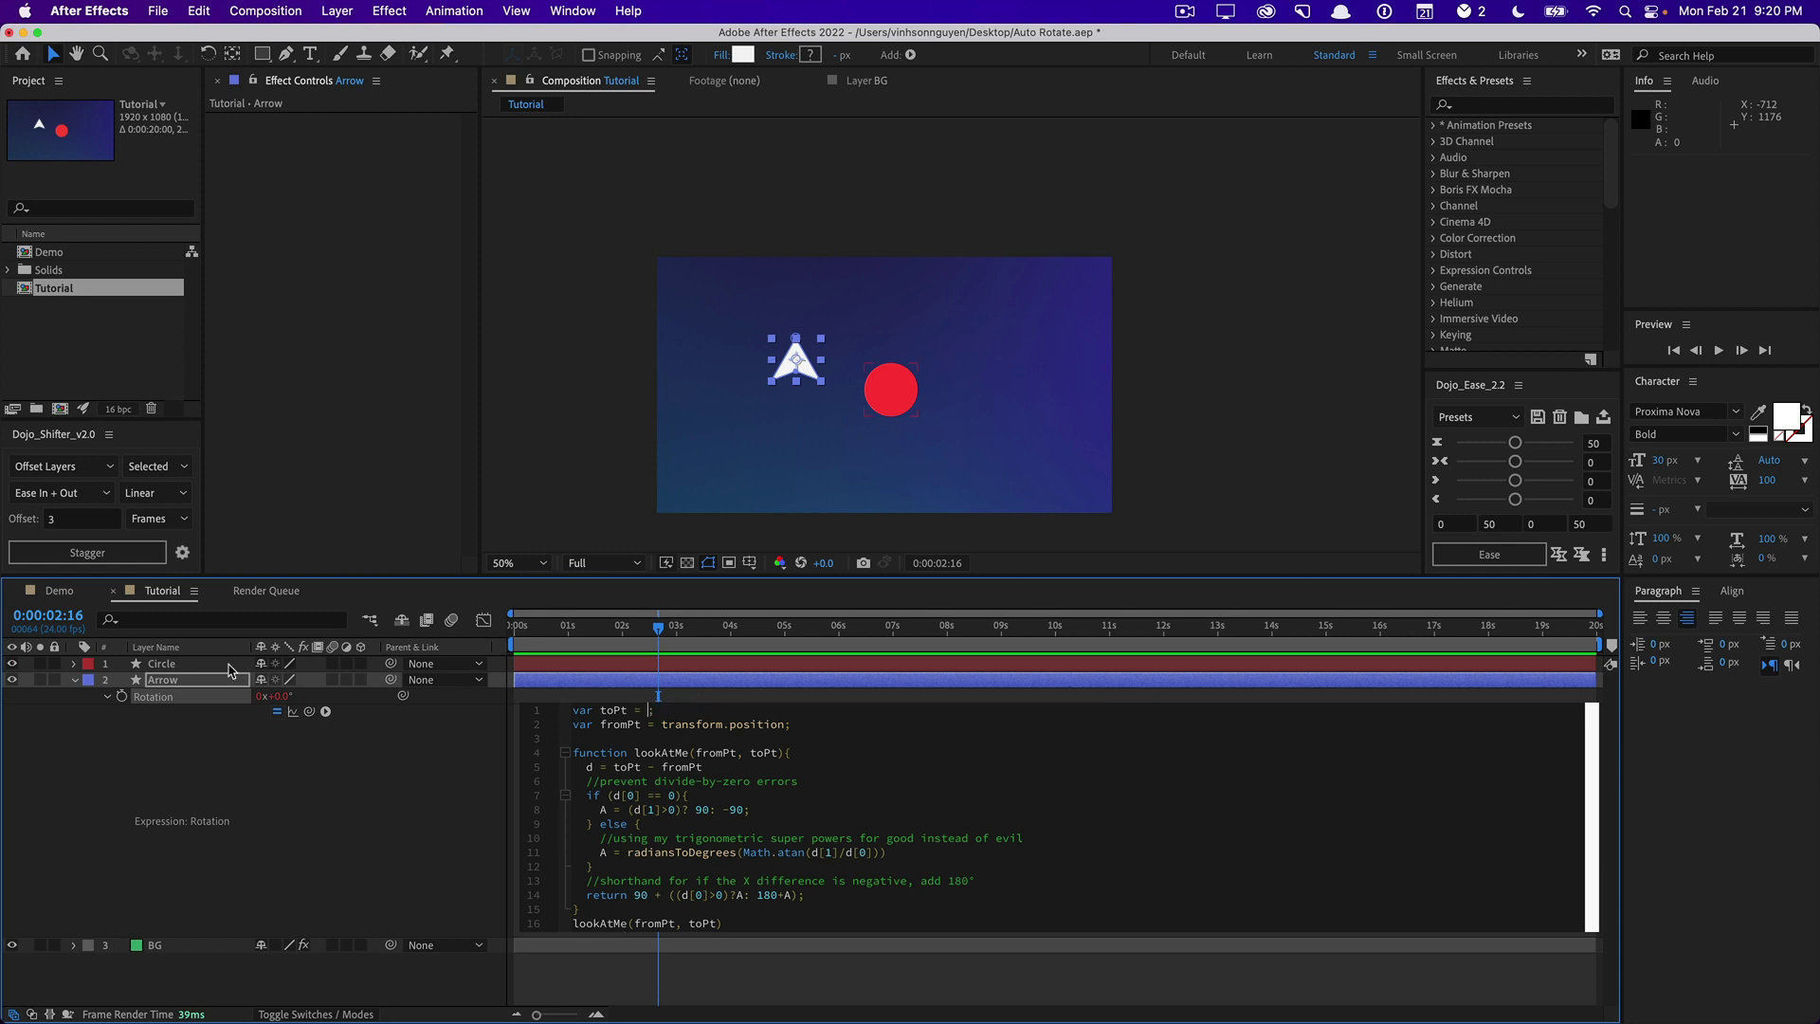
pyautogui.click(230, 669)
pyautogui.press('p')
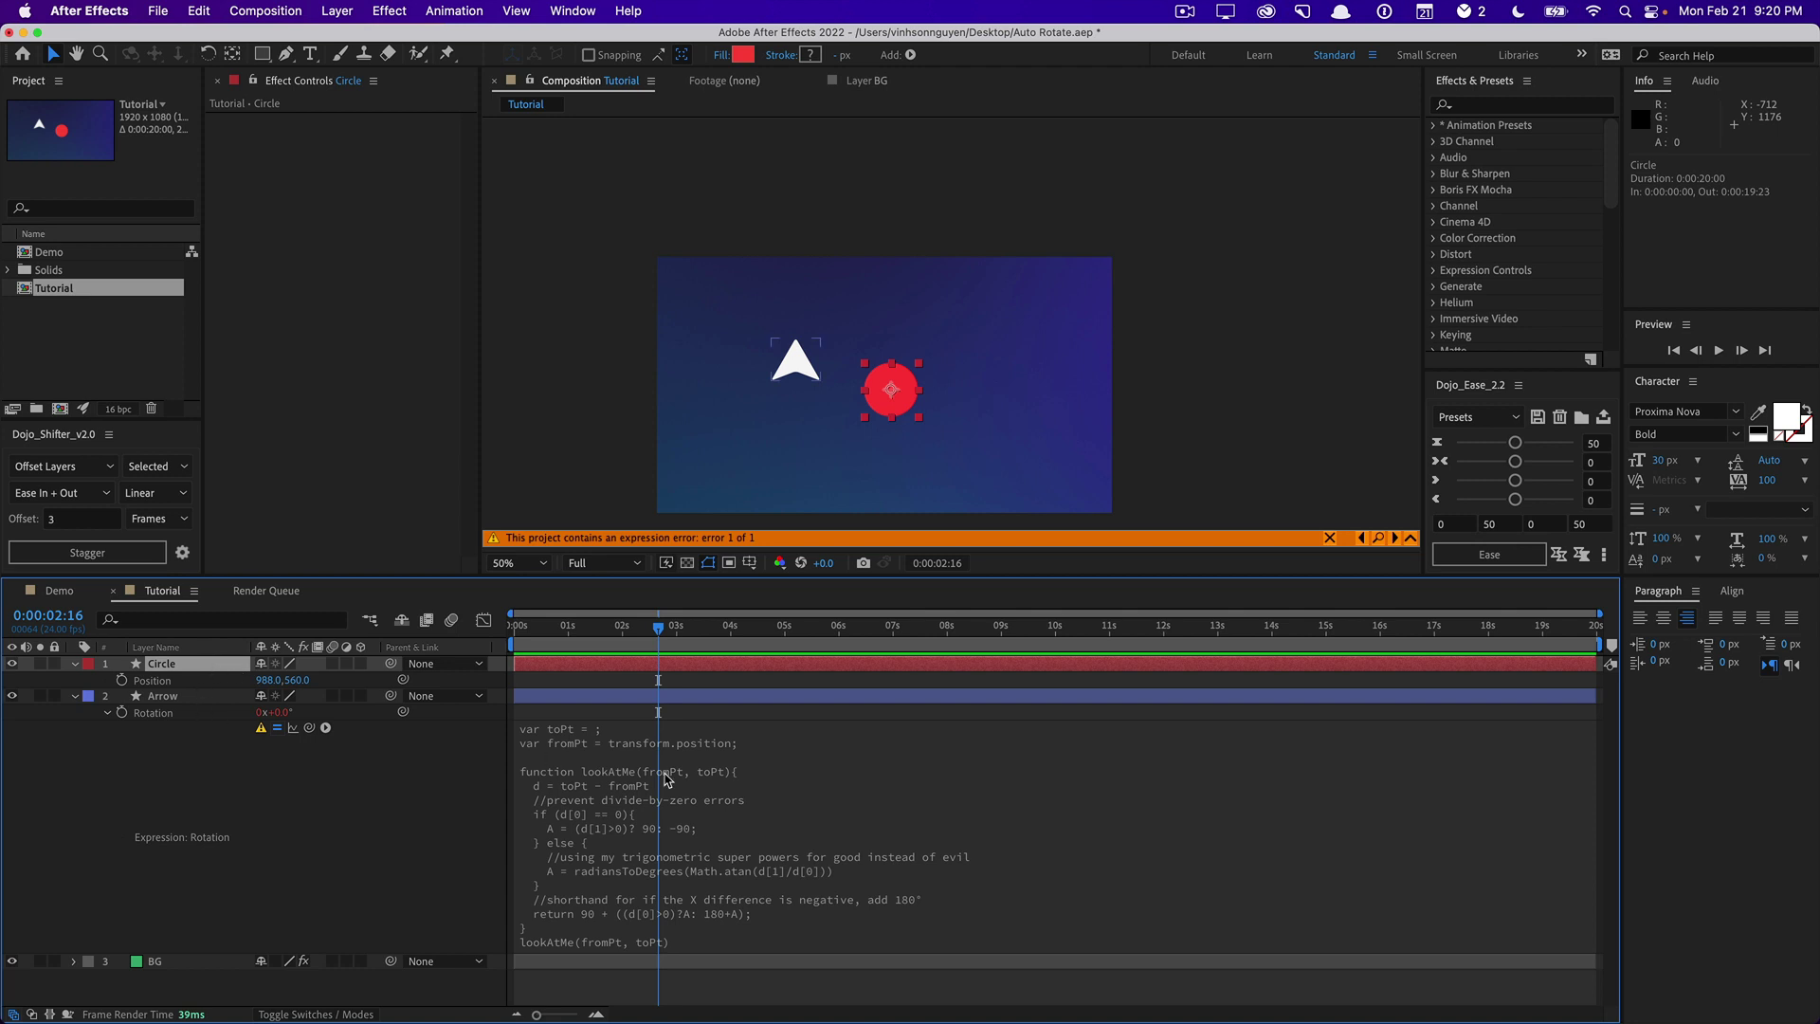
pyautogui.click(668, 780)
pyautogui.click(635, 744)
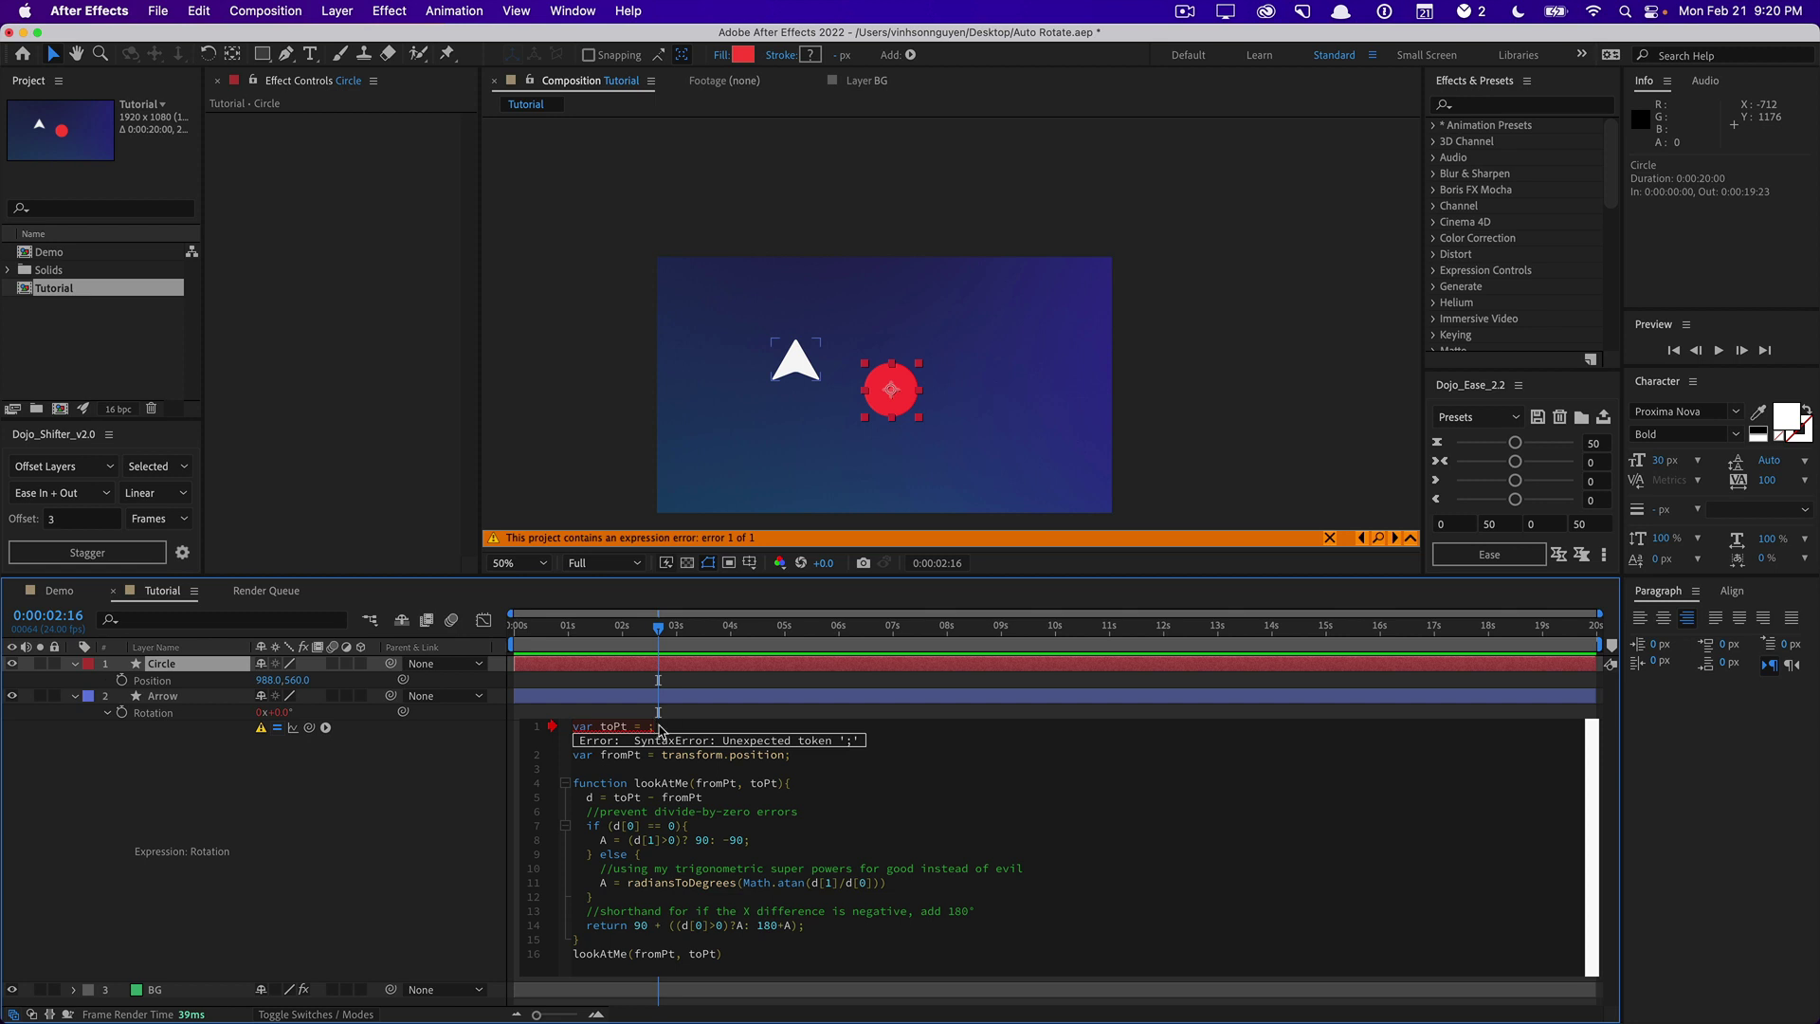
pyautogui.moveTo(317, 730); pyautogui.dragTo(151, 680)
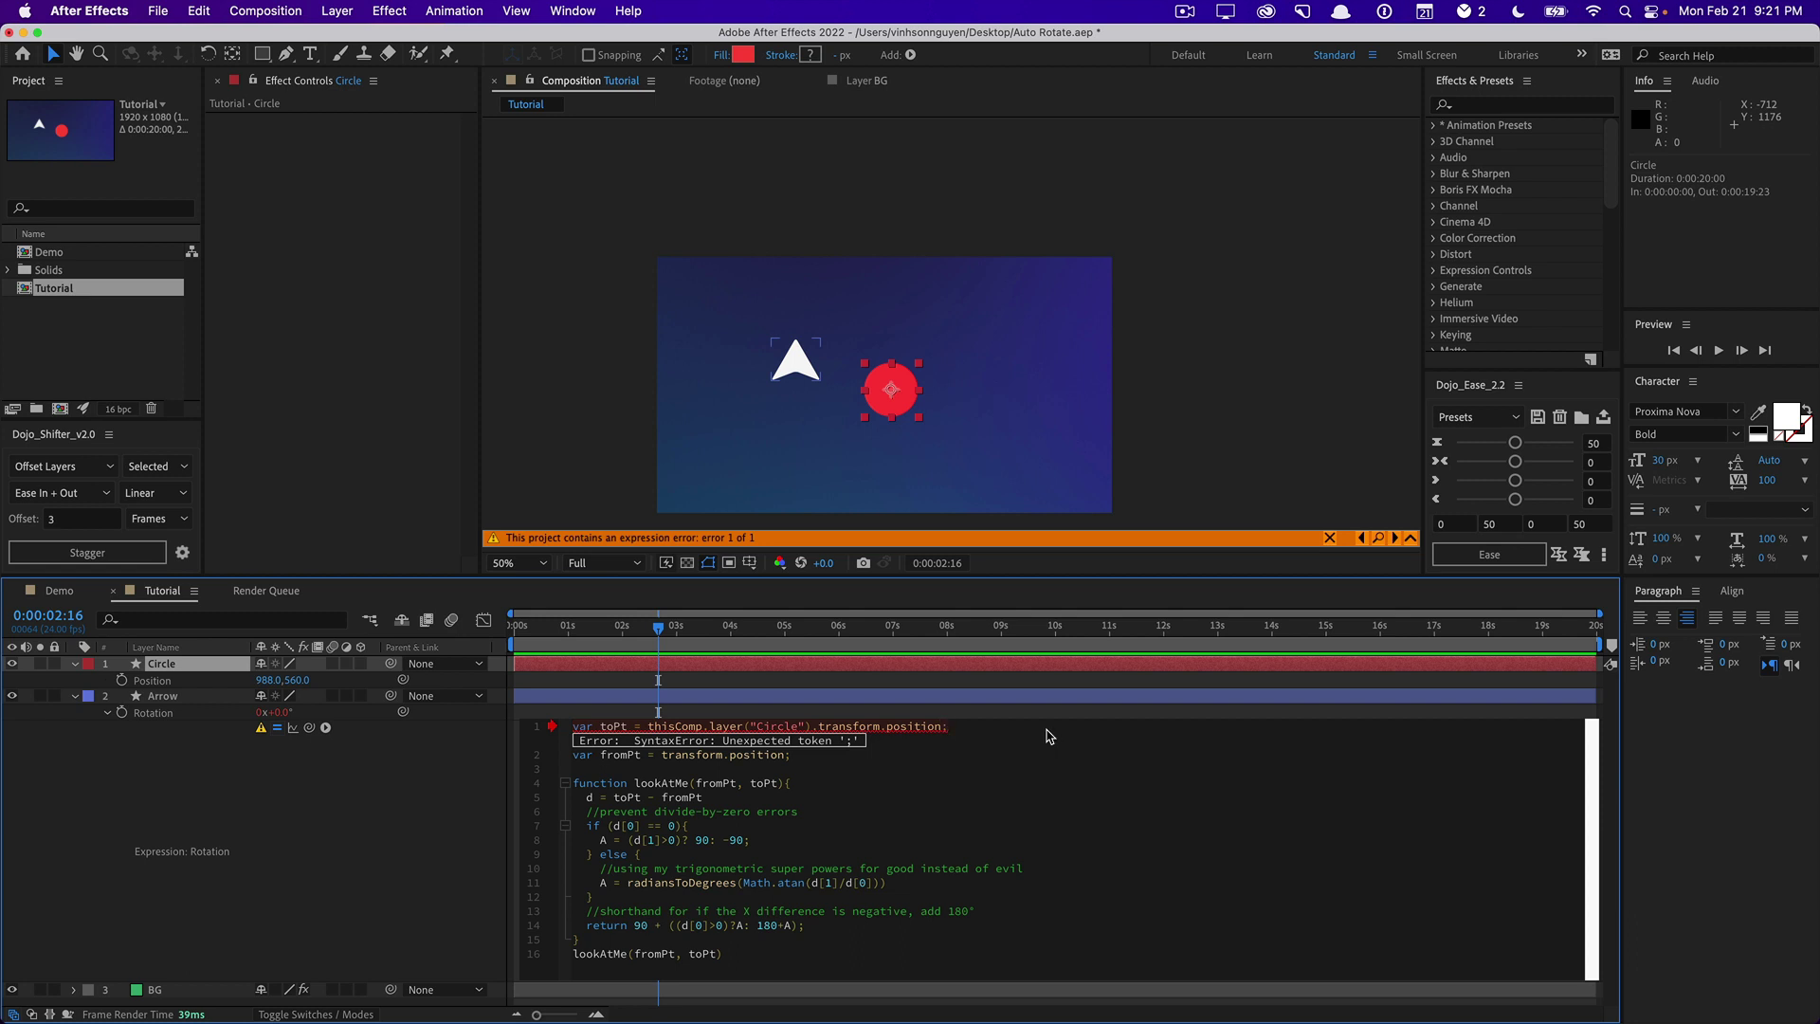
pyautogui.click(406, 806)
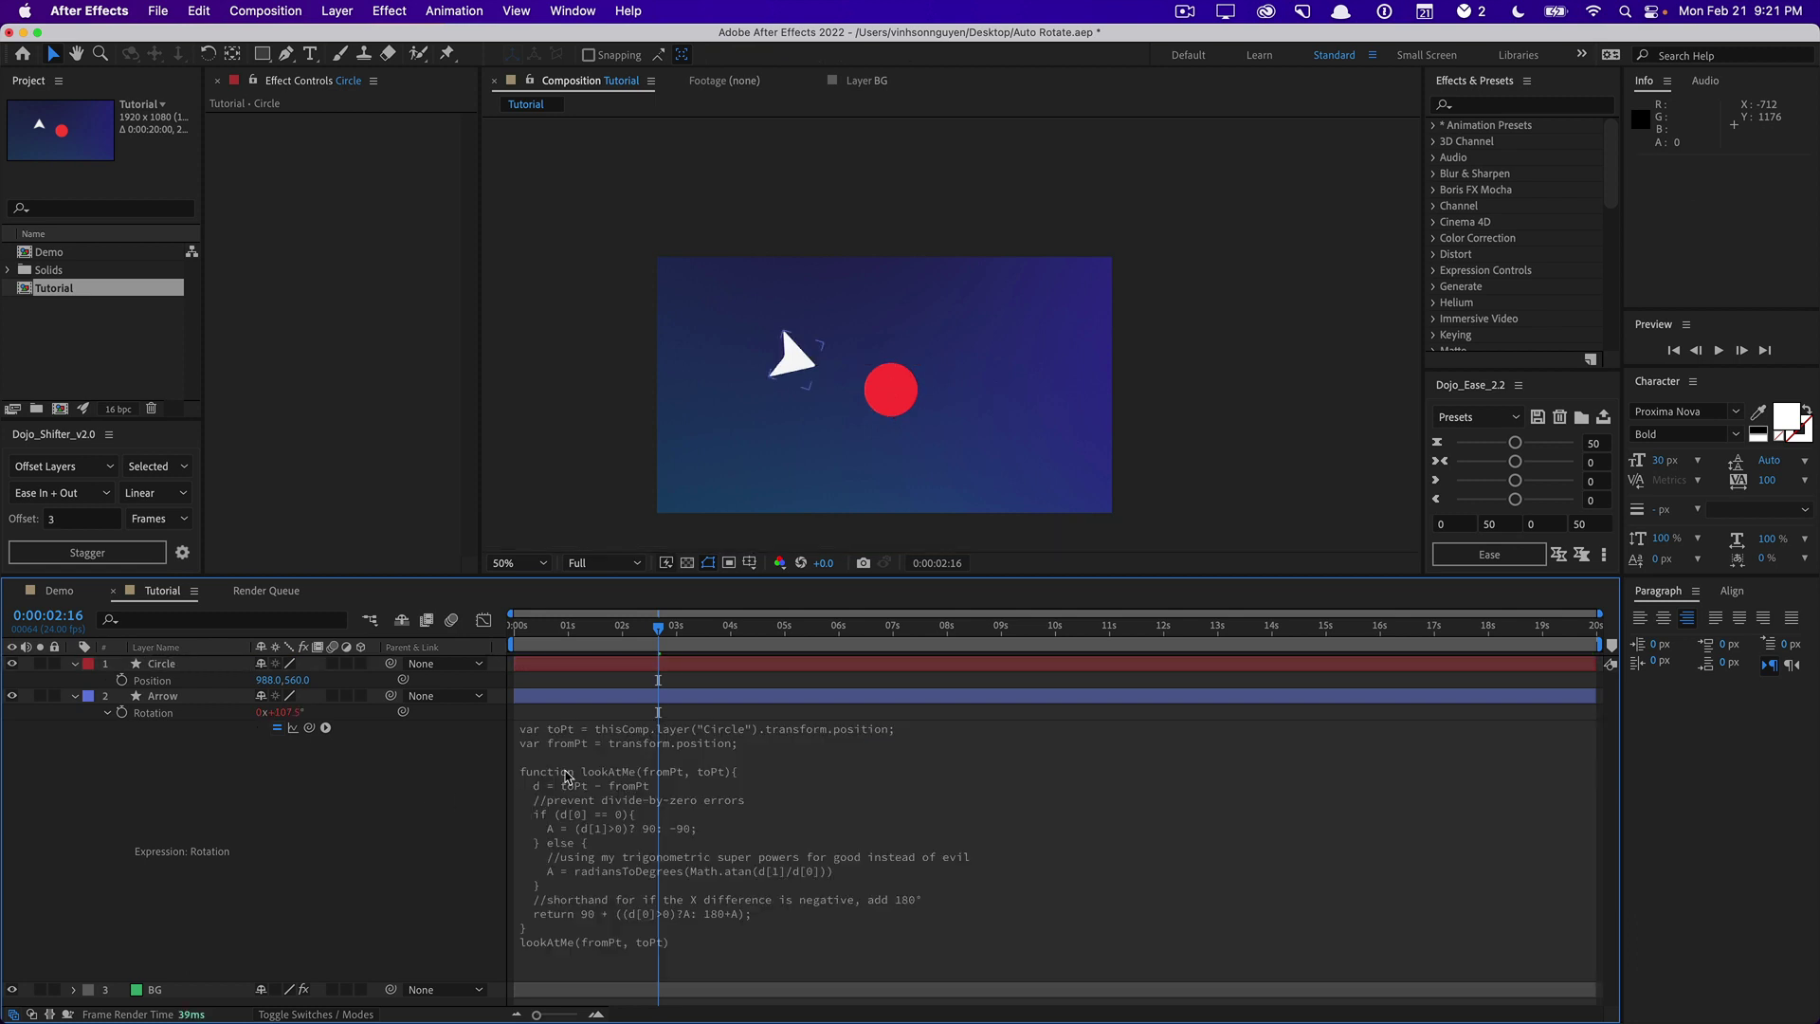
# Step: Review the transform.position reference in the Rotation expression, then exit editing
pyautogui.click(654, 758)
pyautogui.click(615, 751)
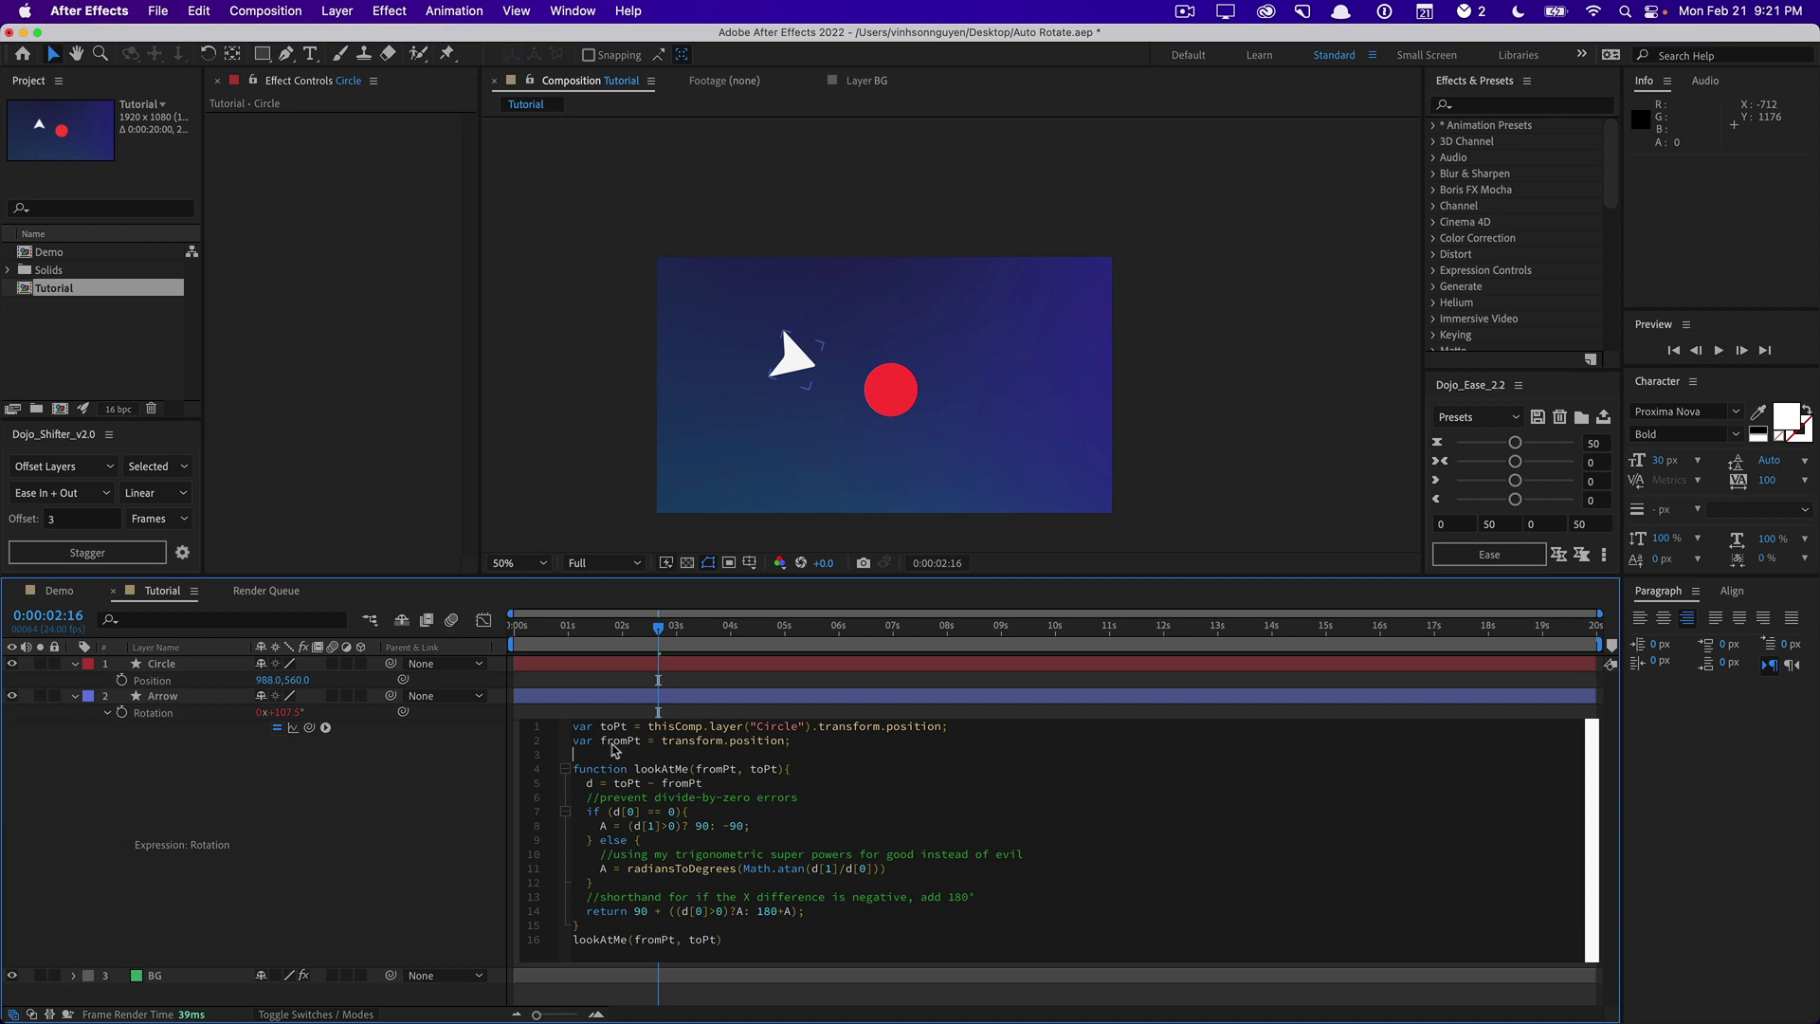
pyautogui.doubleClick(698, 742)
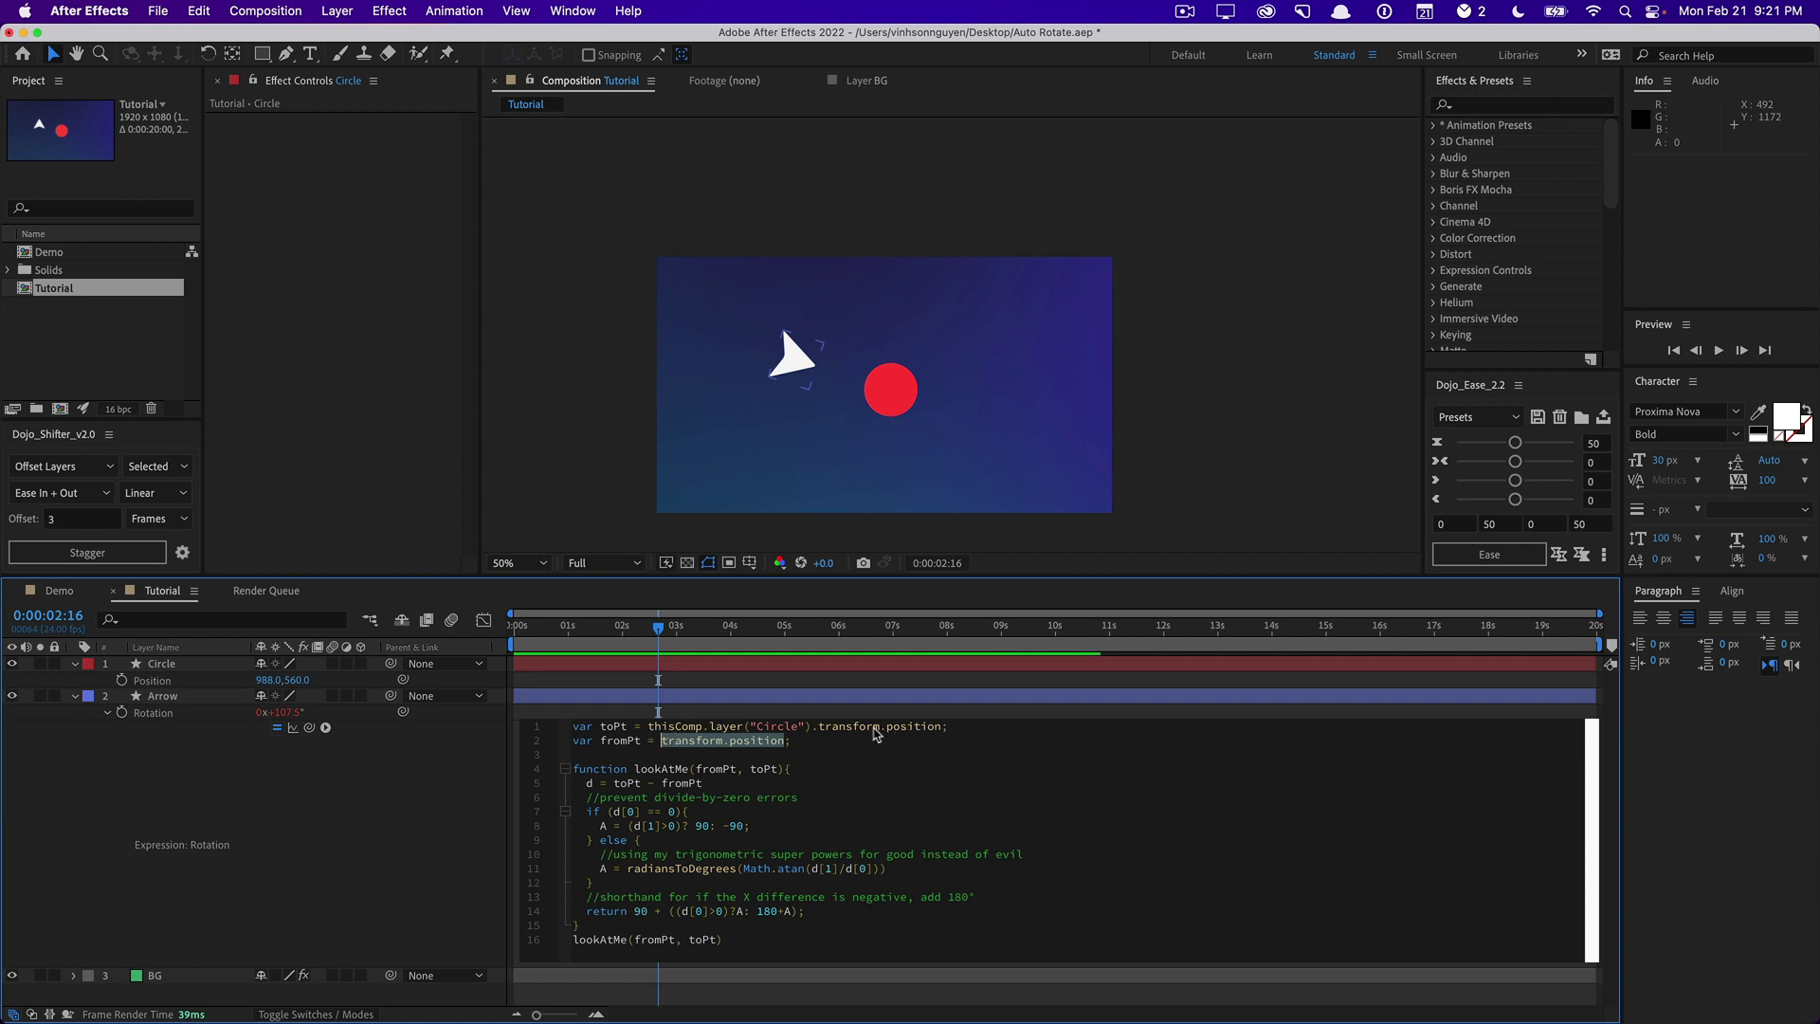
pyautogui.click(819, 728)
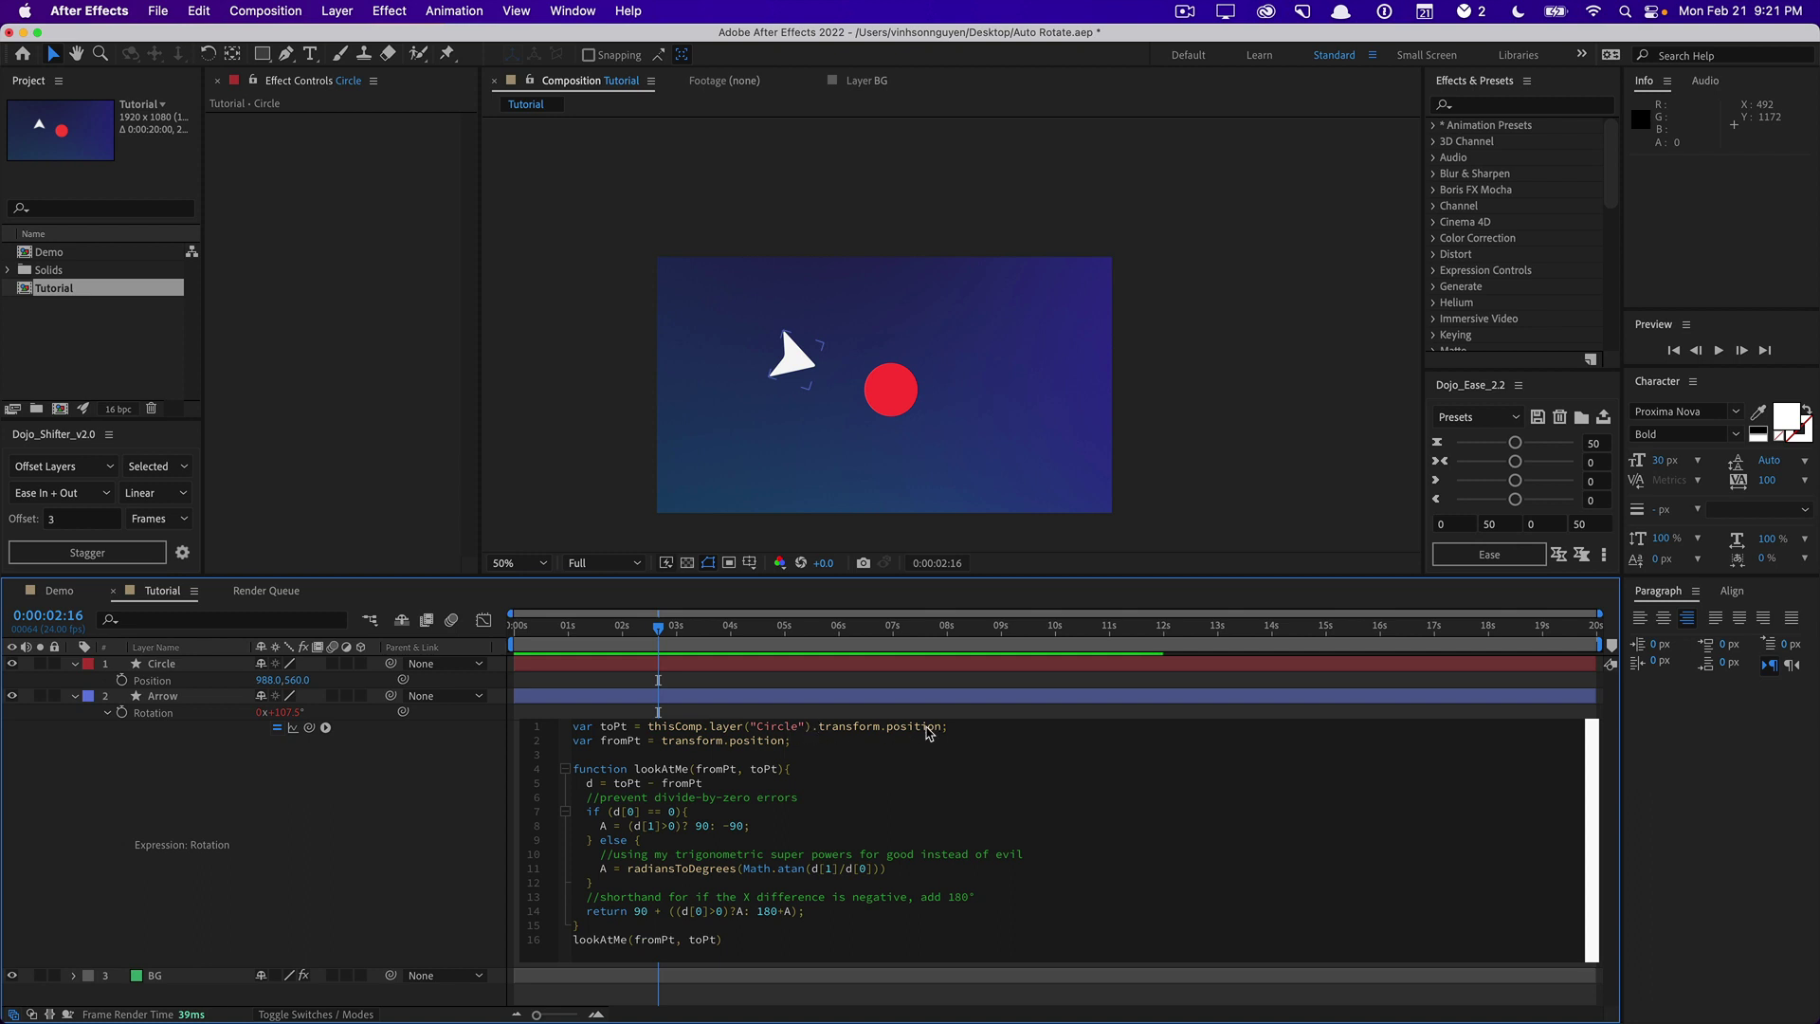
pyautogui.click(217, 781)
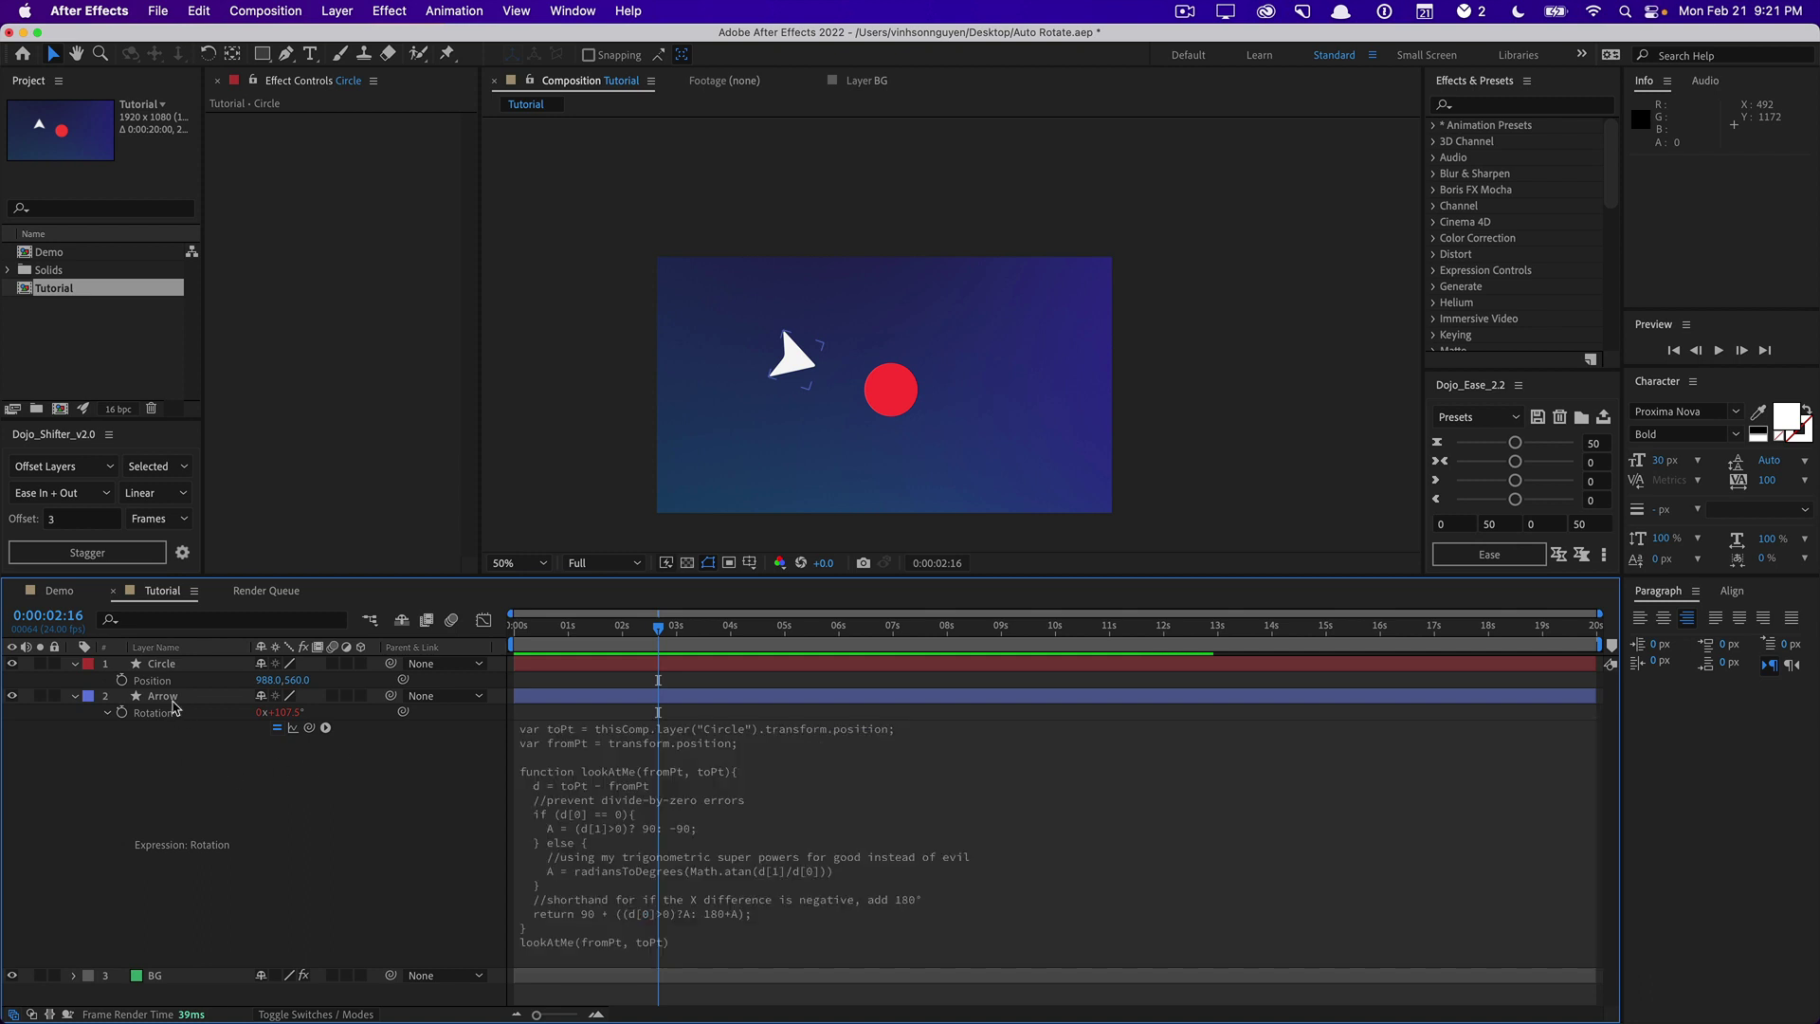
# Step: Drag the red Circle layer to 1132,372 and watch the arrow re-aim at it
pyautogui.click(172, 699)
pyautogui.click(169, 665)
pyautogui.moveTo(919, 407); pyautogui.dragTo(812, 462)
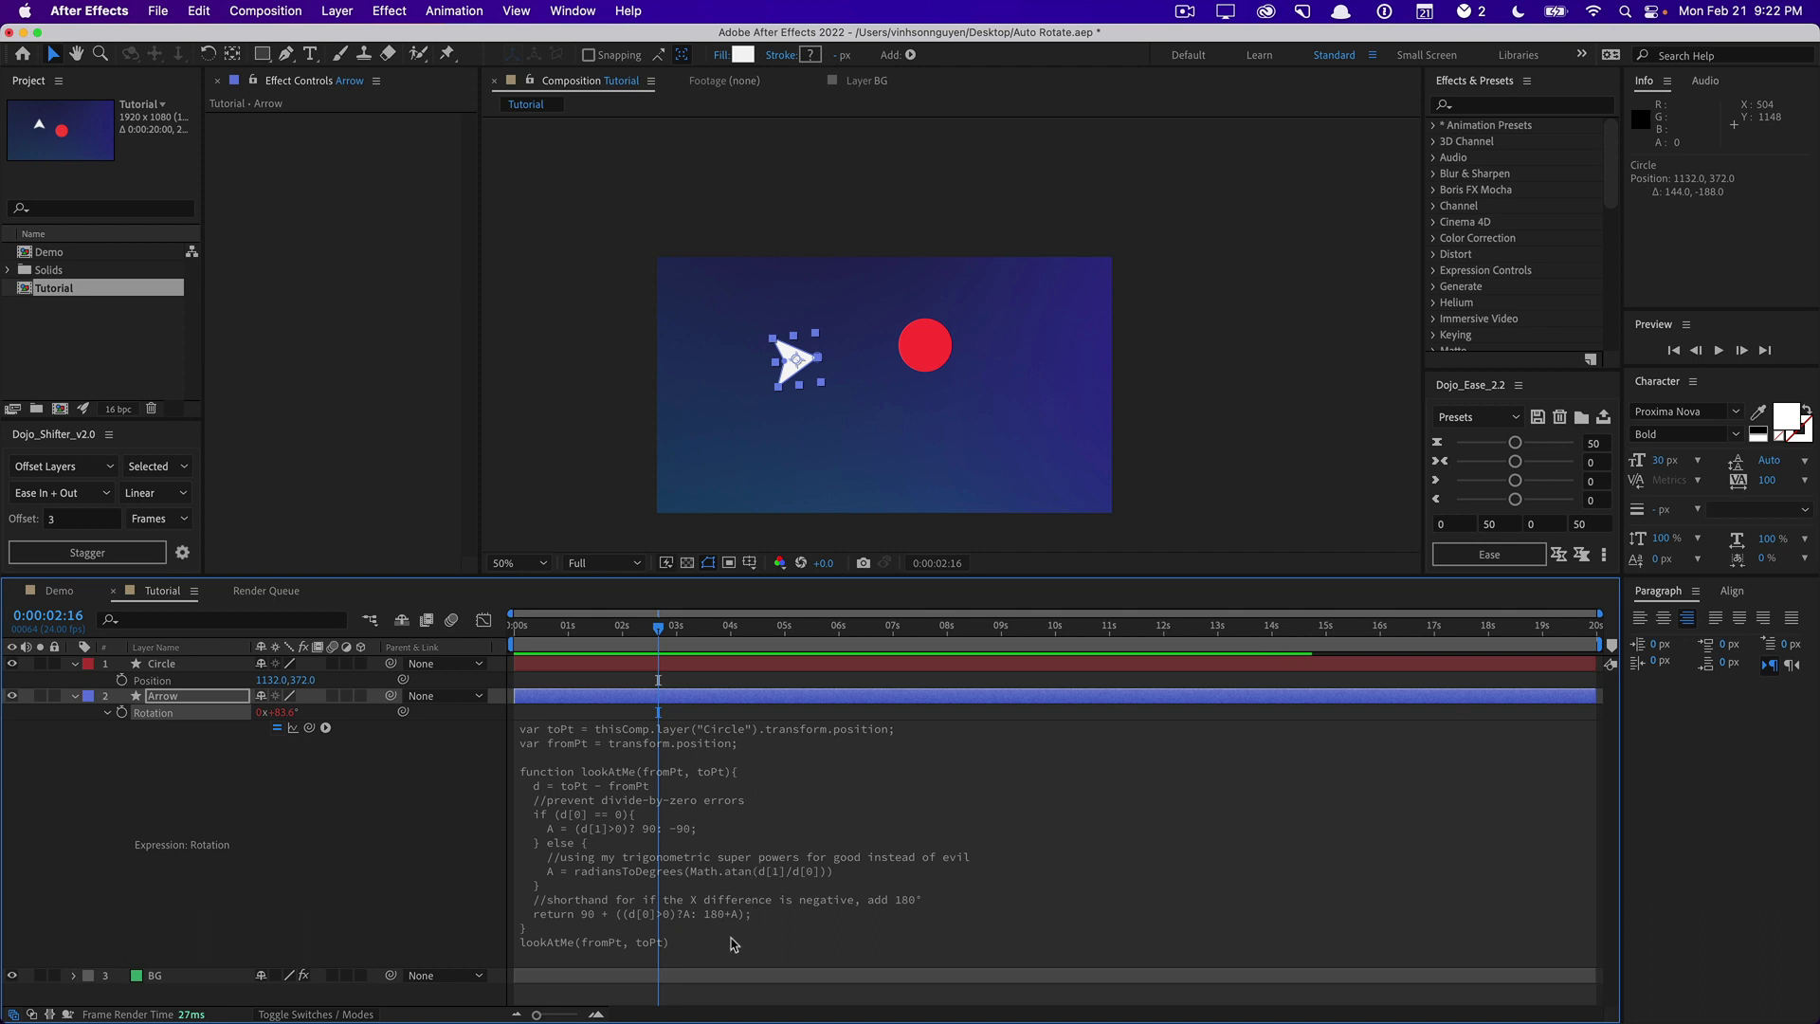
# Step: Append + 45 after lookAtMe(fromPt, toPt) in the Rotation expression so the arrow tip faces the circle
pyautogui.click(736, 940)
pyautogui.click(746, 945)
pyautogui.write('+')
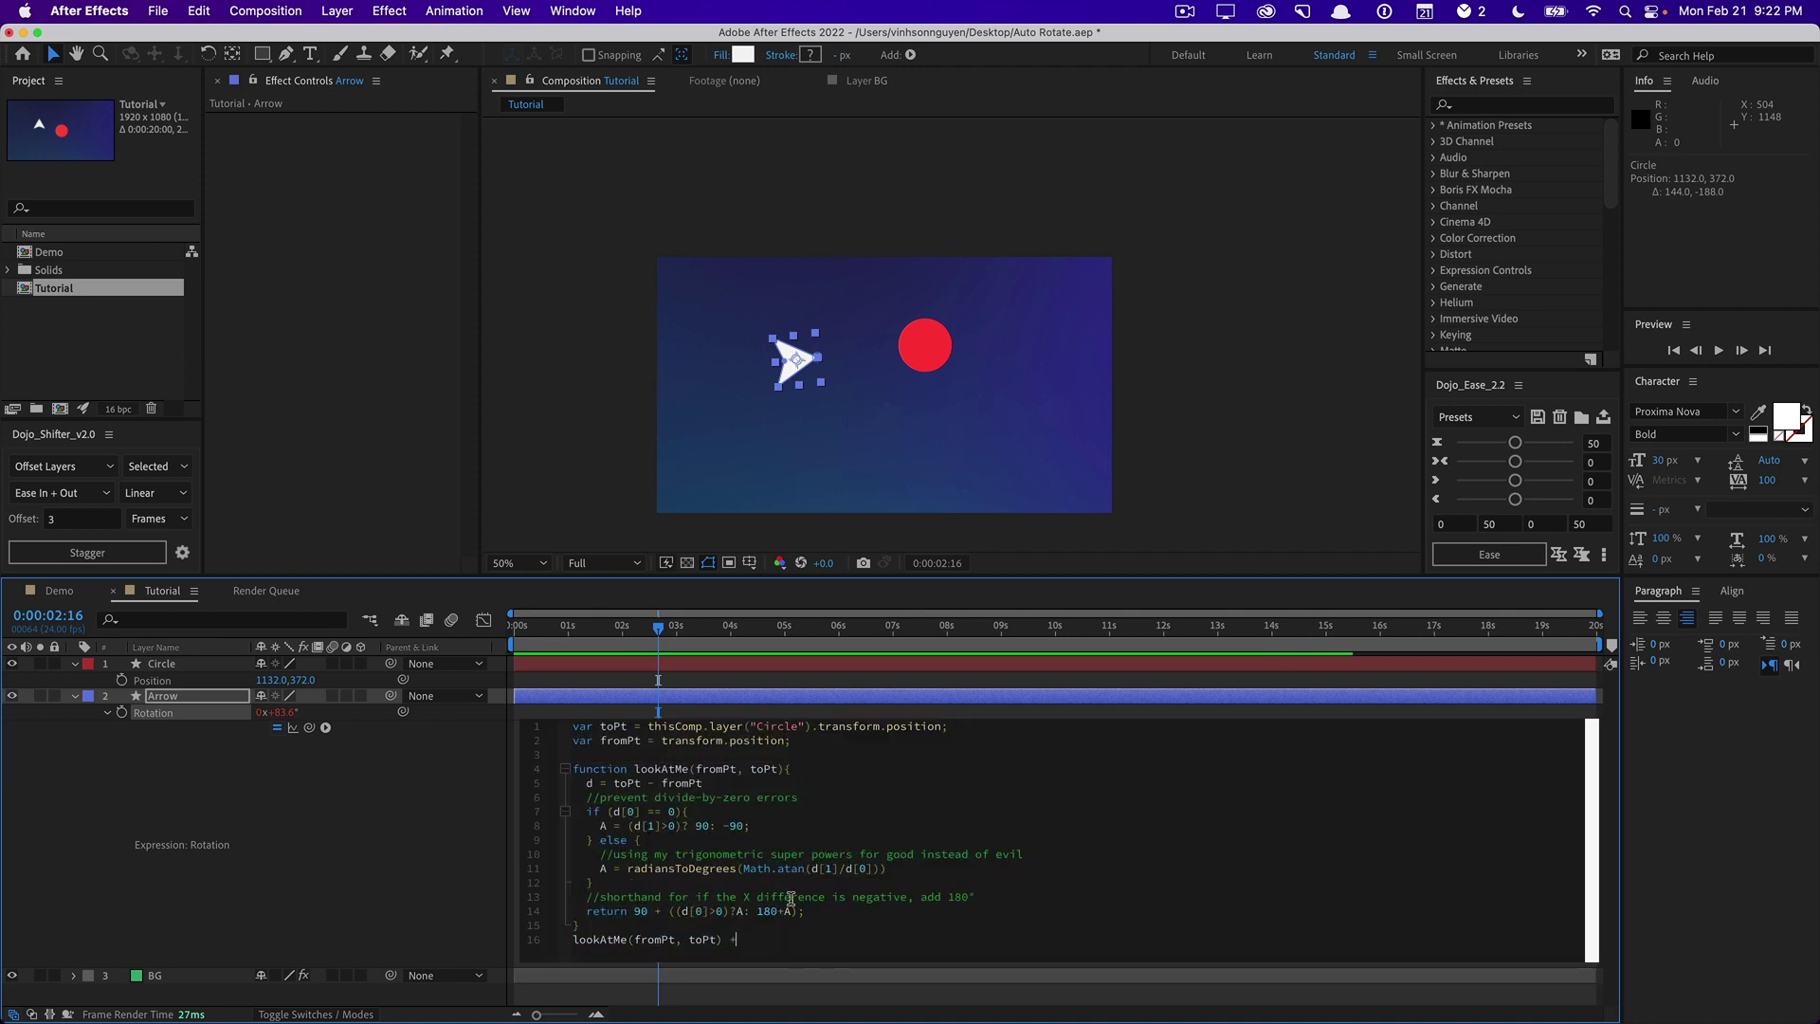
pyautogui.write('4545;')
pyautogui.click(835, 398)
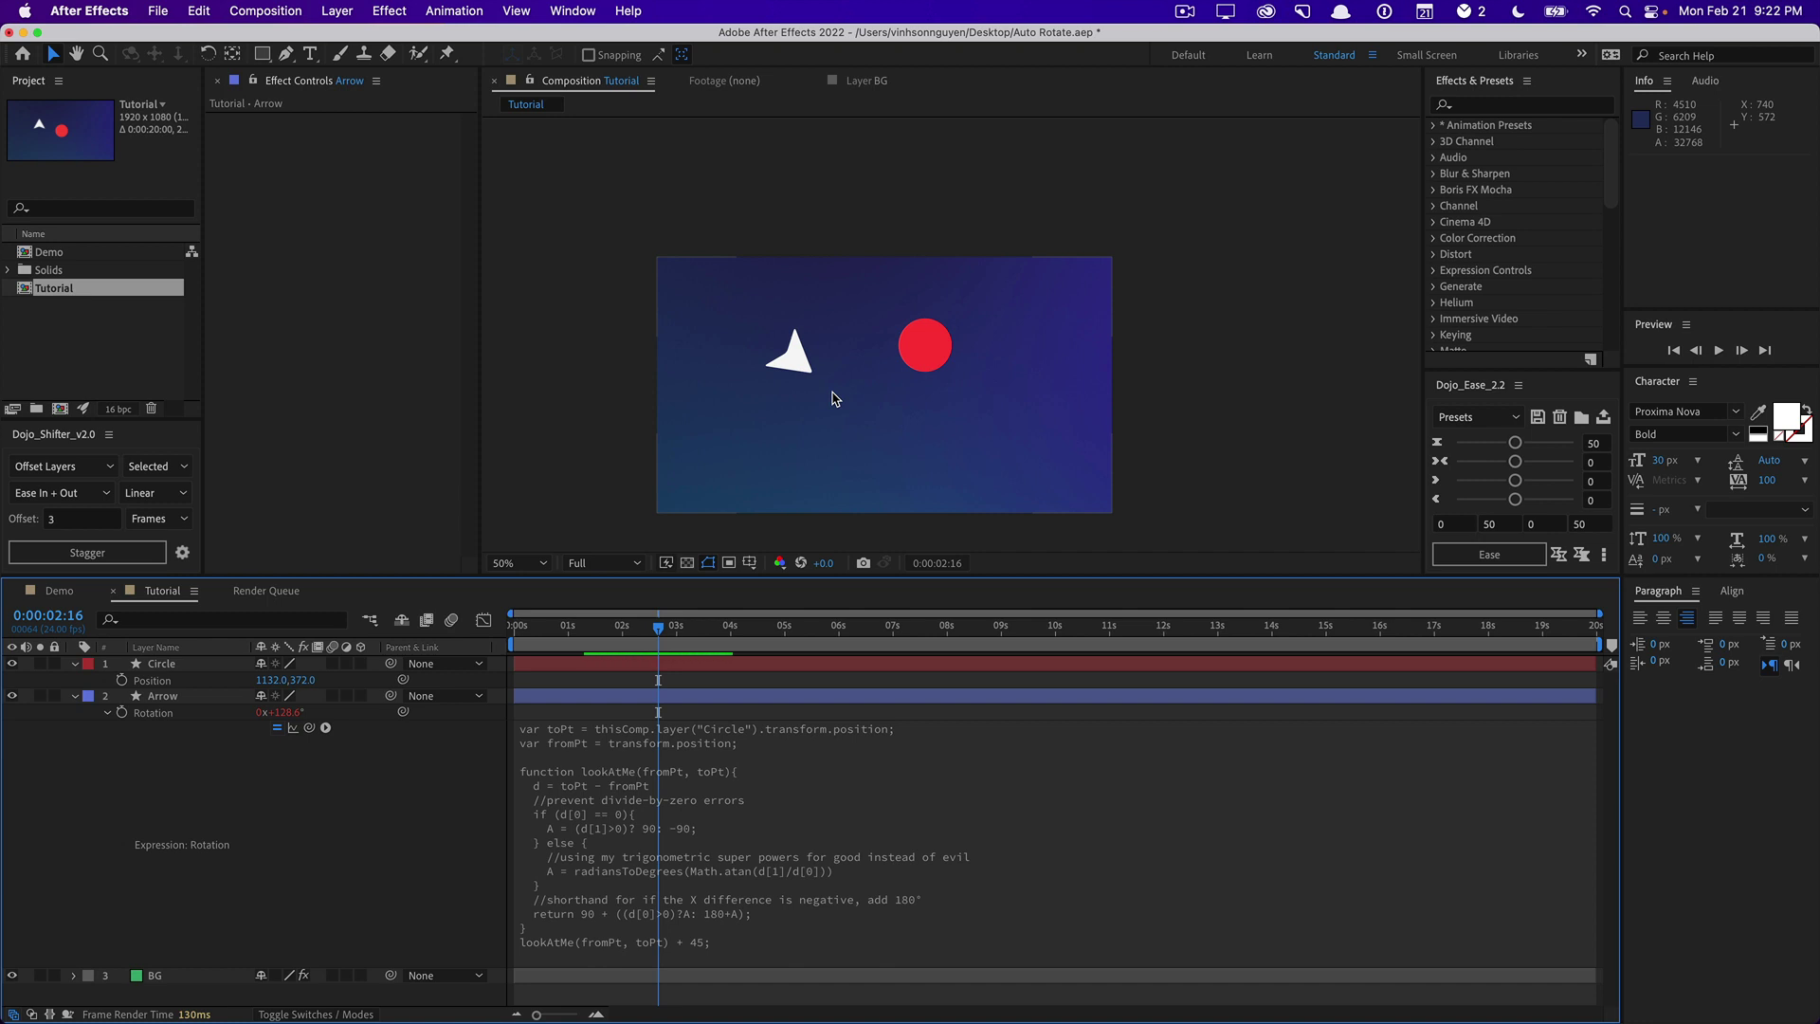
pyautogui.click(754, 941)
pyautogui.click(760, 941)
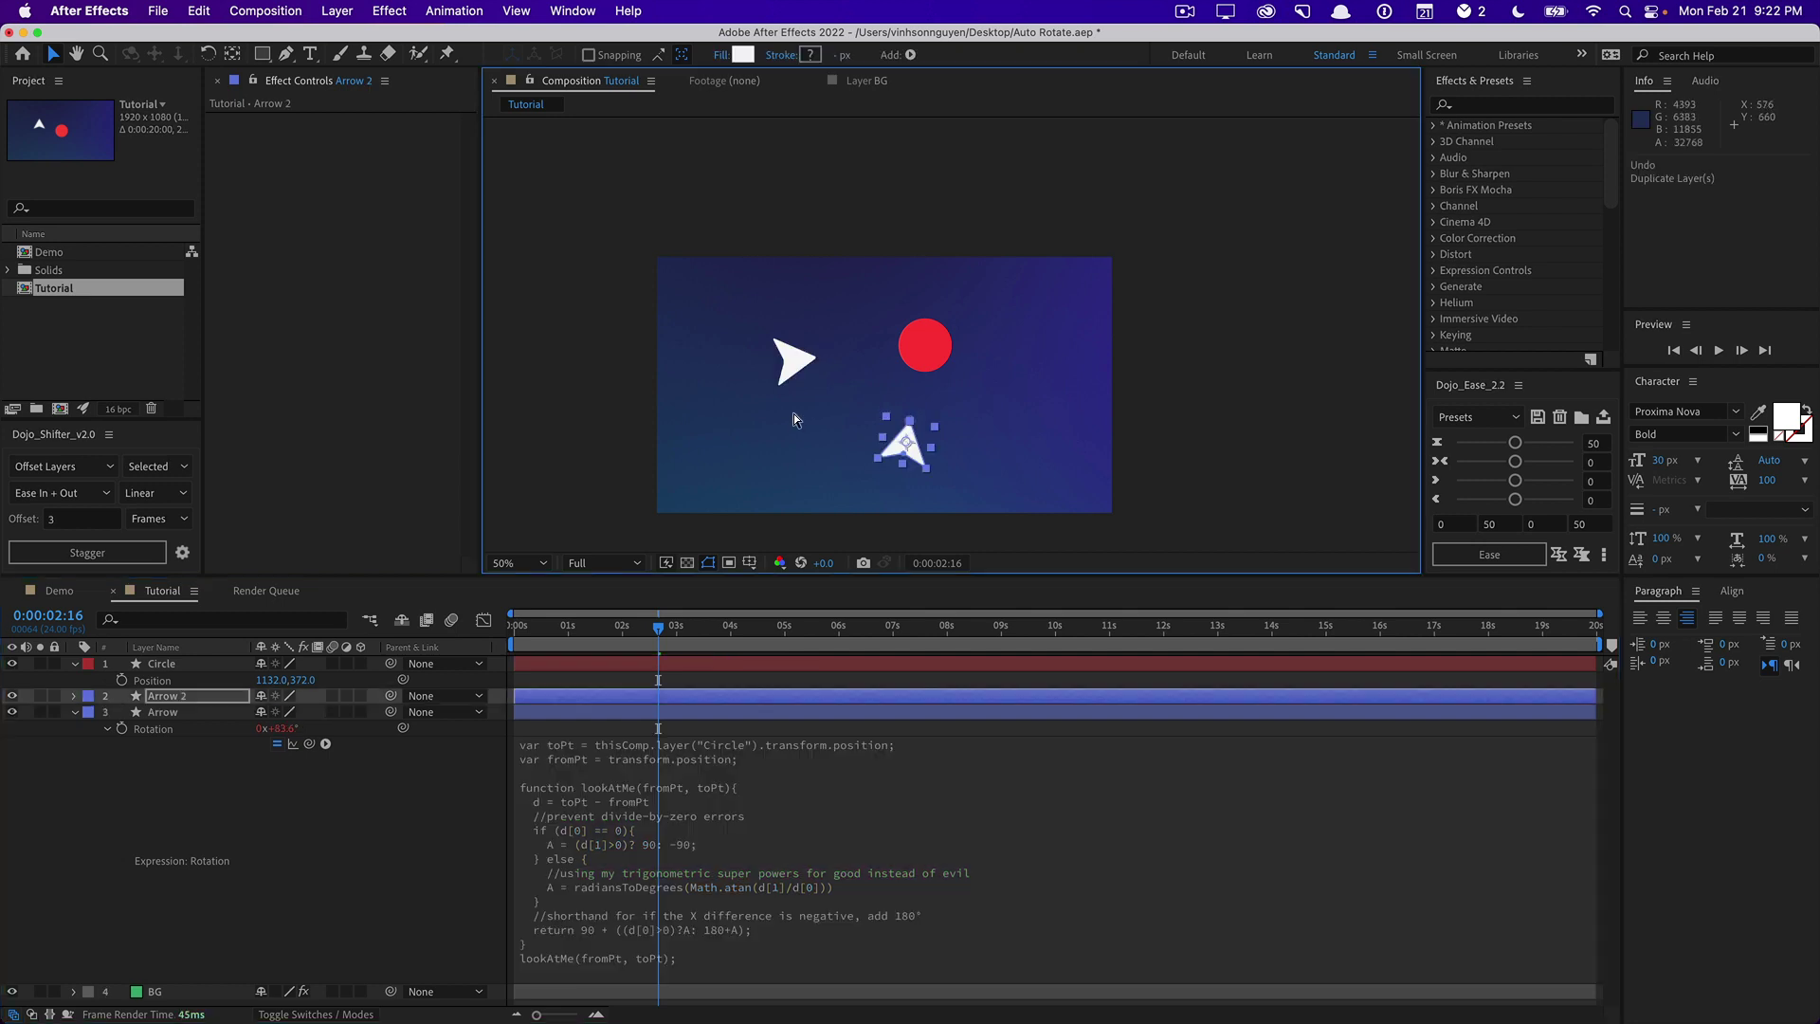
# Step: Undo the stray change, then duplicate the Arrow layer and spread the copies around the circle
pyautogui.press('Return')
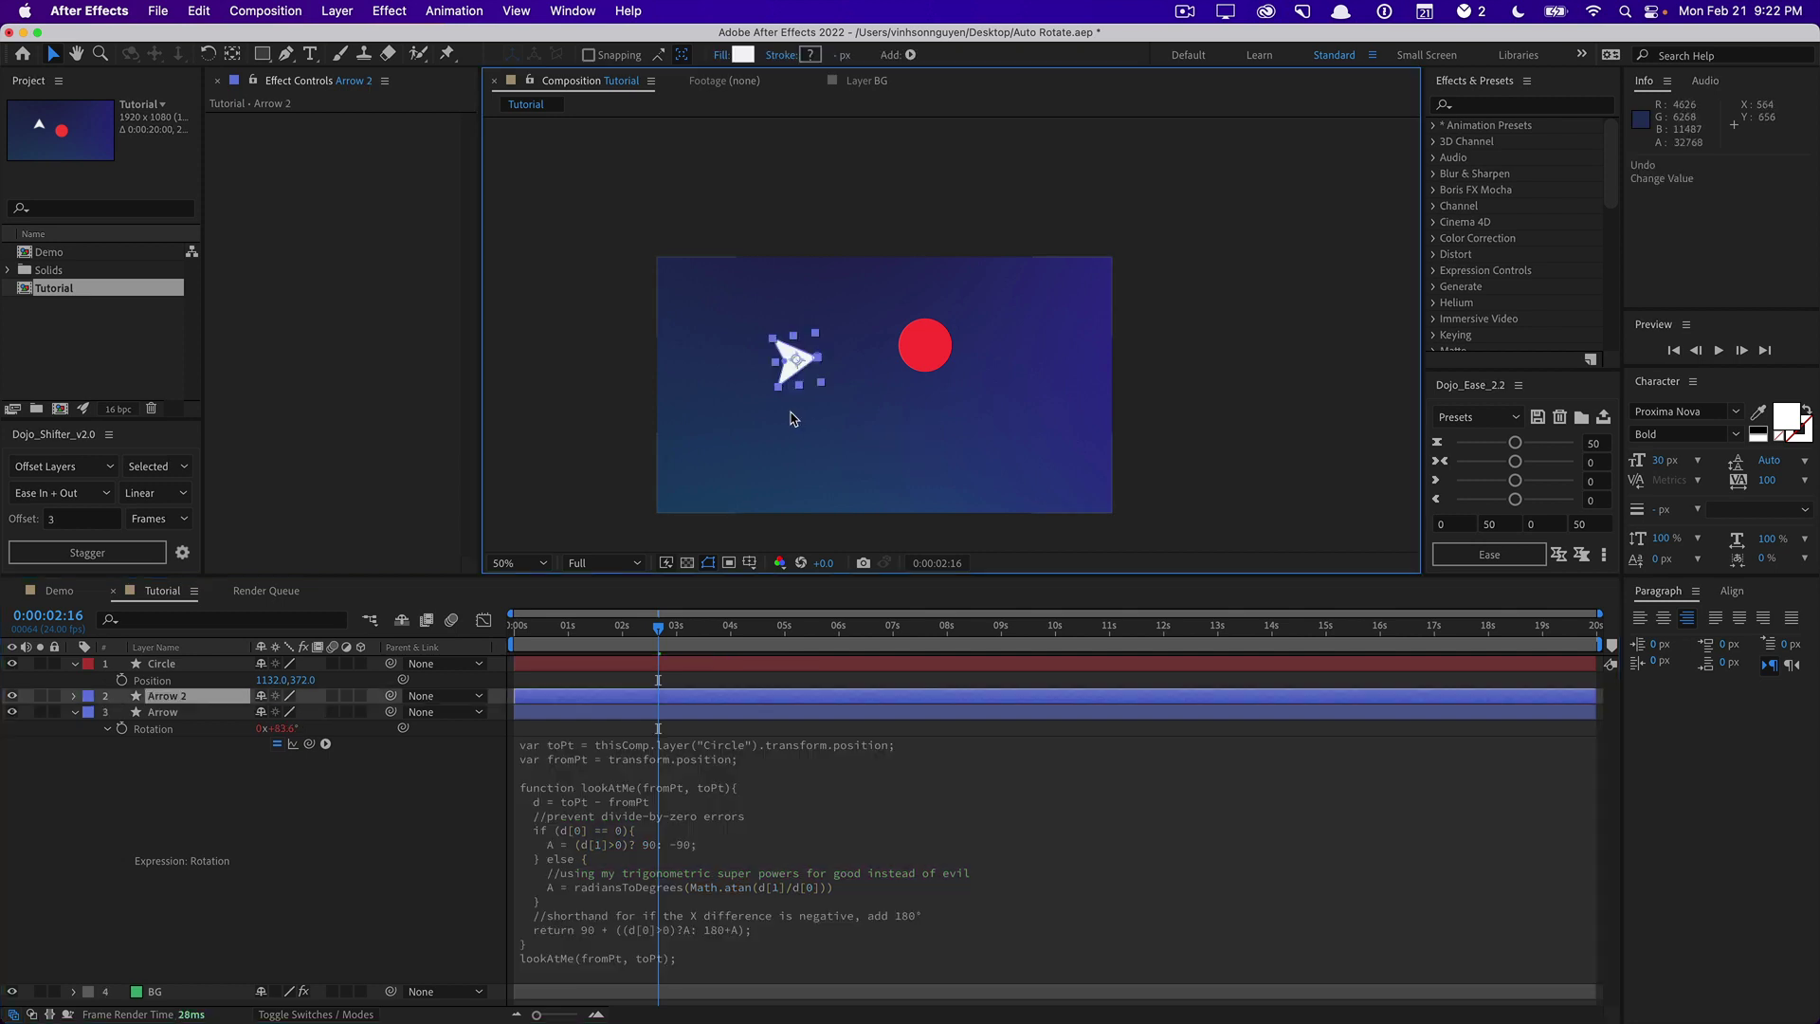
pyautogui.press('super+z')
pyautogui.press('super+d')
pyautogui.moveTo(798, 363); pyautogui.dragTo(764, 453)
pyautogui.press('super+d')
pyautogui.press('super+d')
pyautogui.press('super+d')
pyautogui.press('super+d')
# Step: Drag the red circle to confirm all six arrows turn to follow it
pyautogui.click(601, 407)
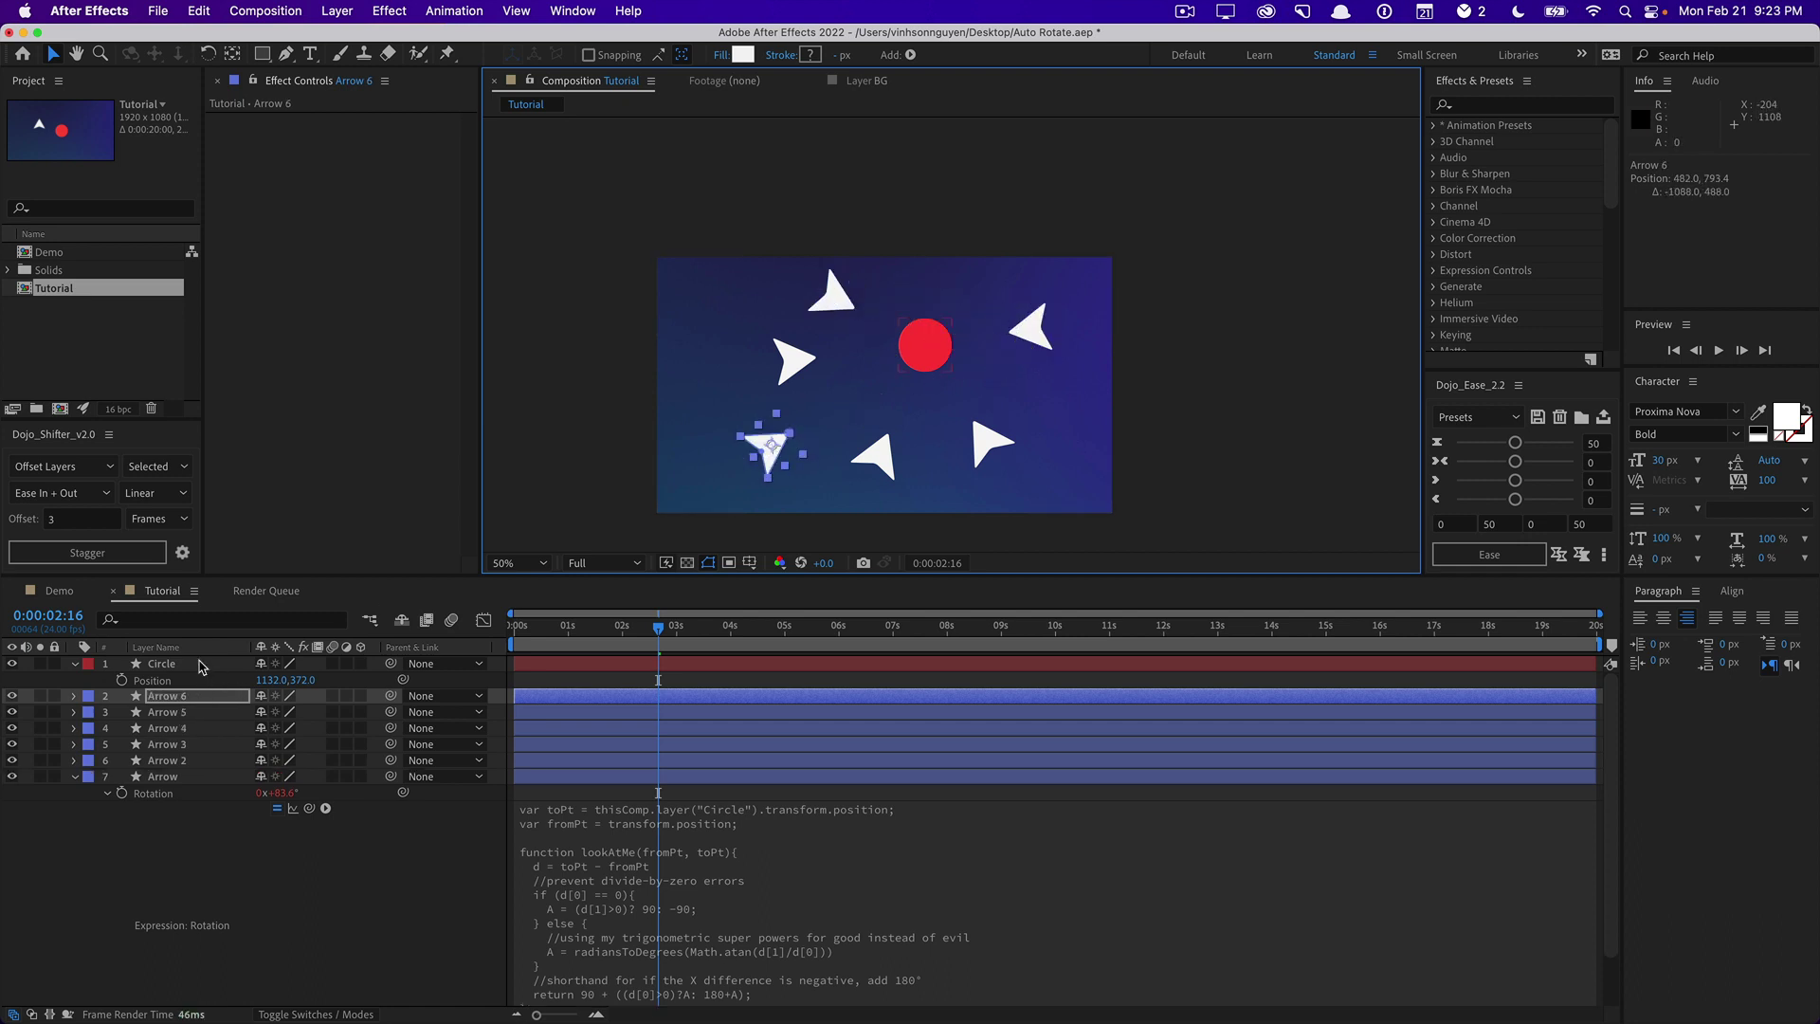
pyautogui.click(924, 360)
pyautogui.moveTo(924, 361)
pyautogui.mouseDown()
pyautogui.moveTo(834, 417)
pyautogui.moveTo(853, 364)
pyautogui.moveTo(950, 344)
pyautogui.moveTo(844, 348)
pyautogui.moveTo(920, 389)
pyautogui.moveTo(871, 384)
pyautogui.moveTo(900, 382)
pyautogui.mouseUp()
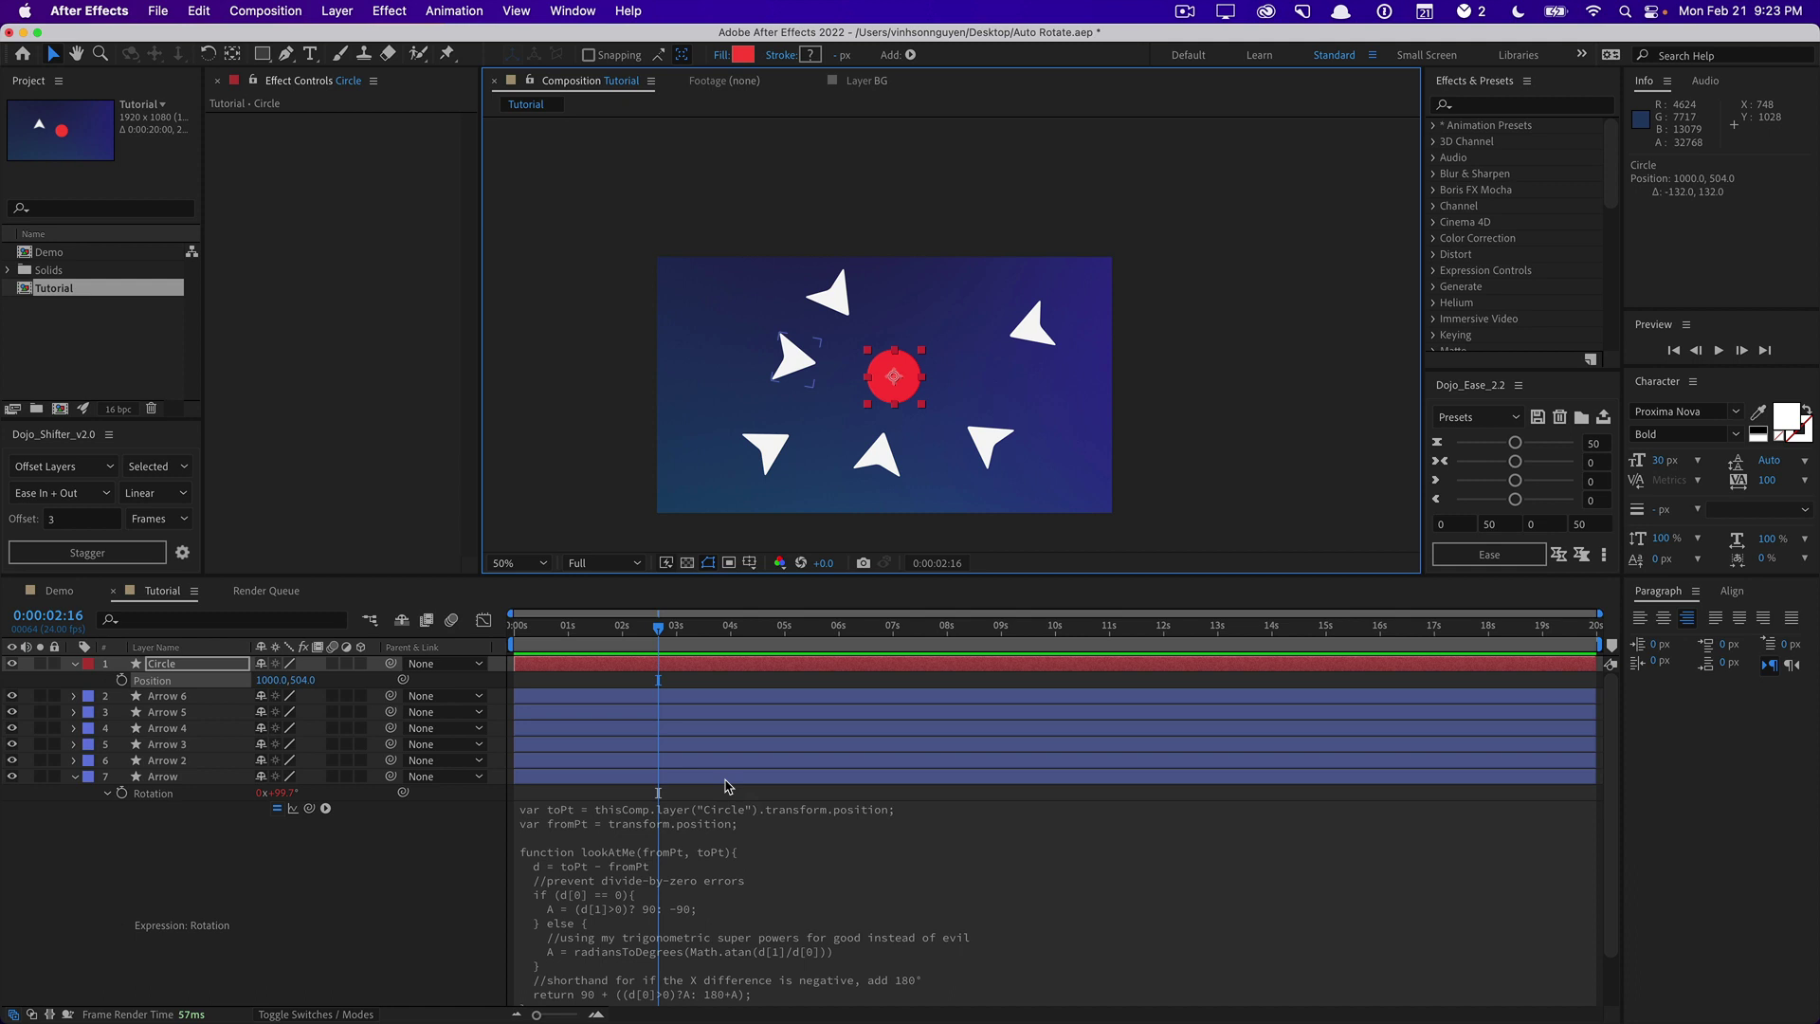
pyautogui.click(692, 875)
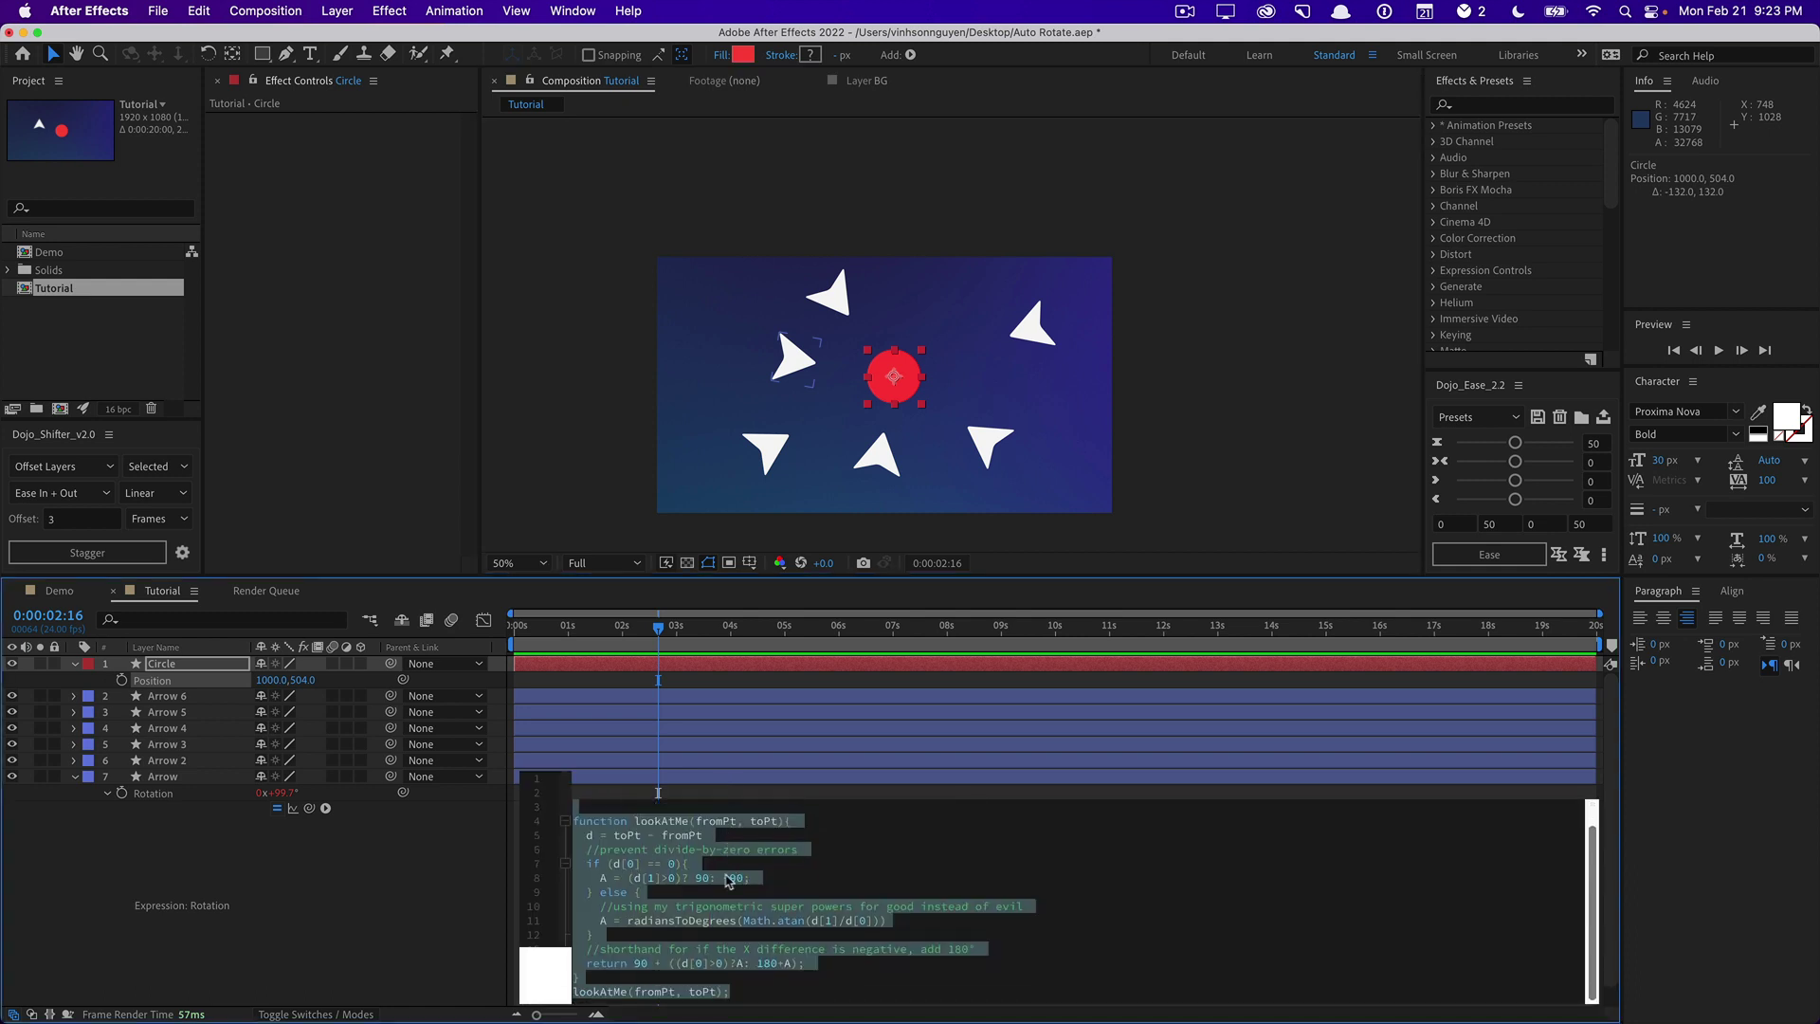
pyautogui.click(716, 987)
pyautogui.moveTo(730, 992); pyautogui.dragTo(582, 991)
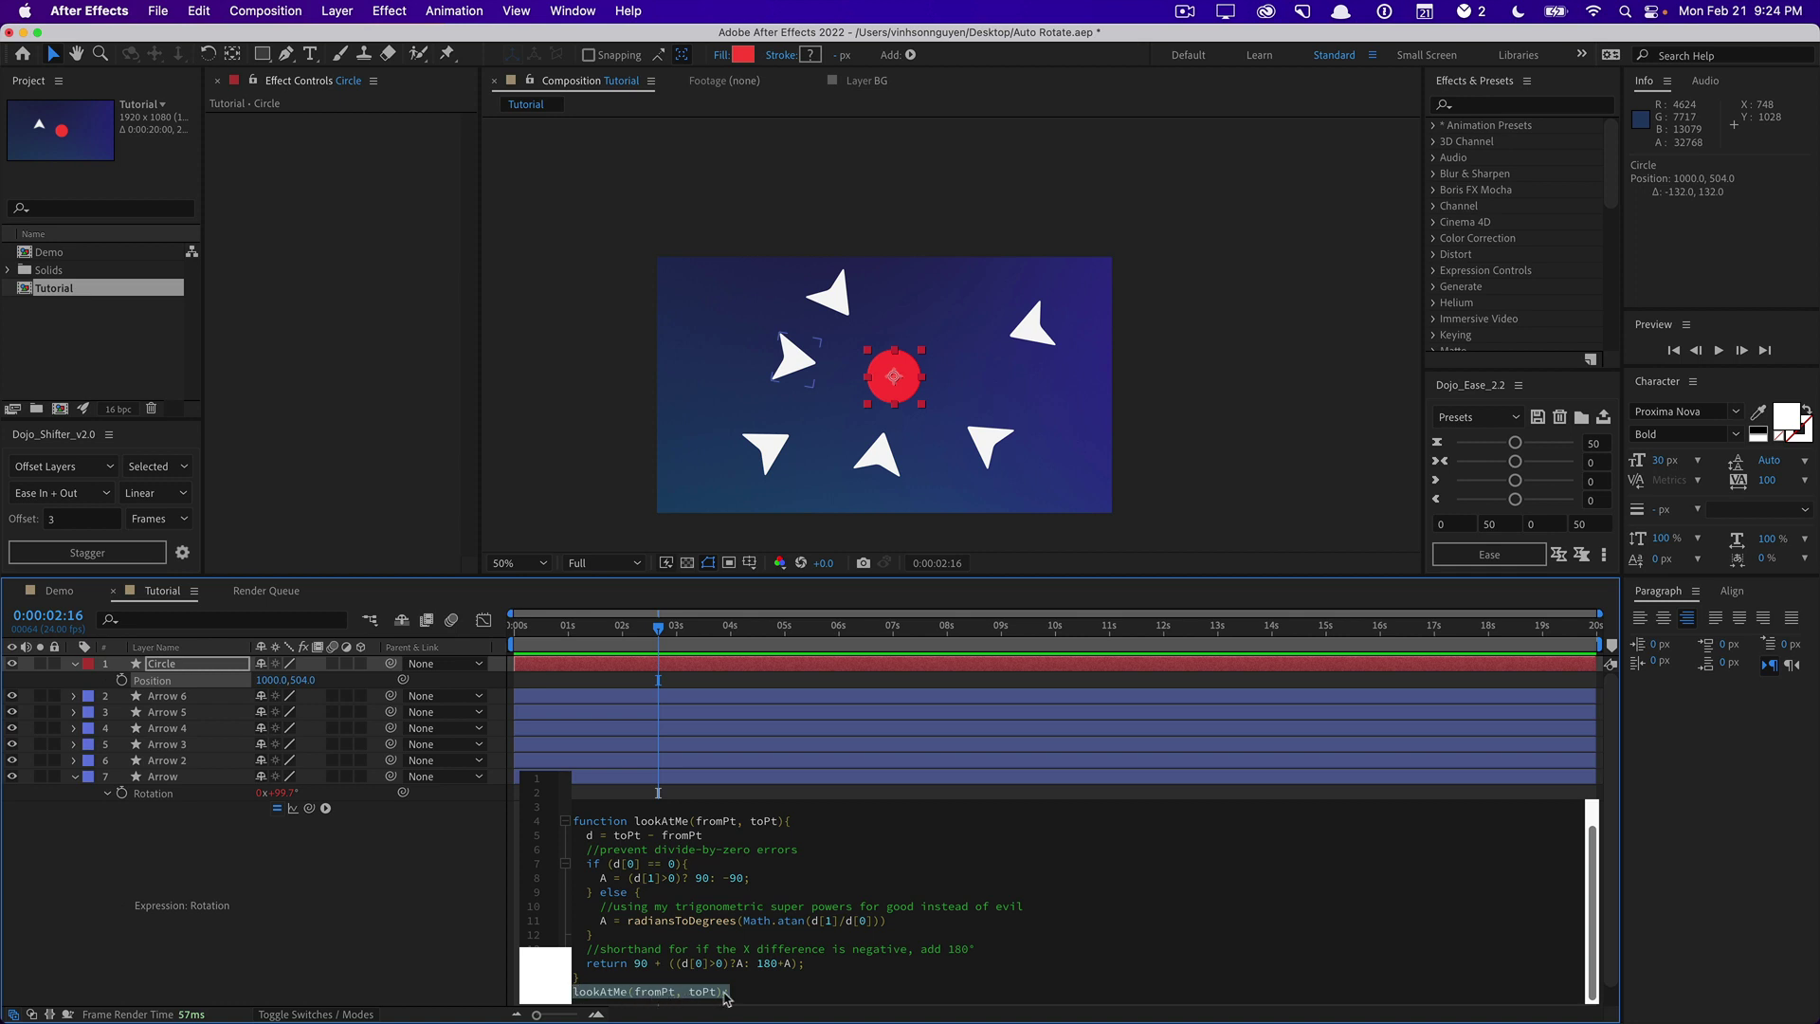
pyautogui.moveTo(751, 994); pyautogui.dragTo(574, 991)
# Step: Move the current time to 0:00:03:04, then browse the Online Stores and Art & Design templates
pyautogui.click(686, 631)
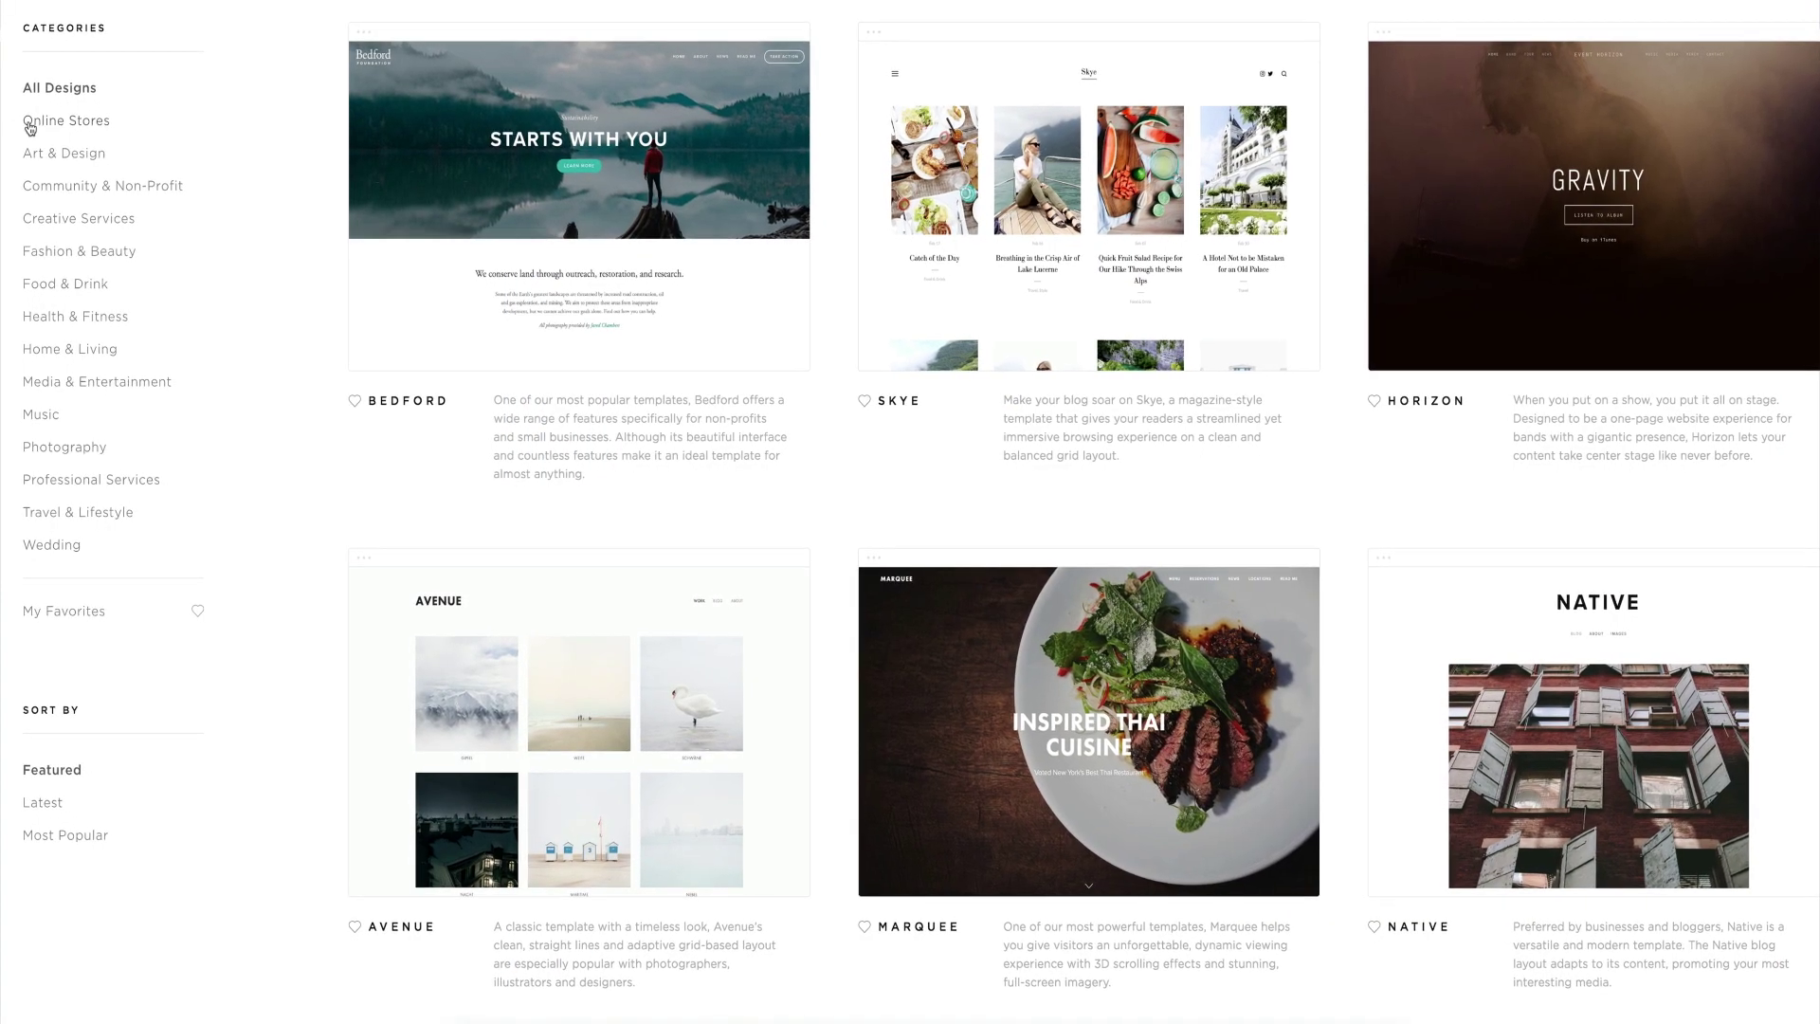
pyautogui.click(31, 129)
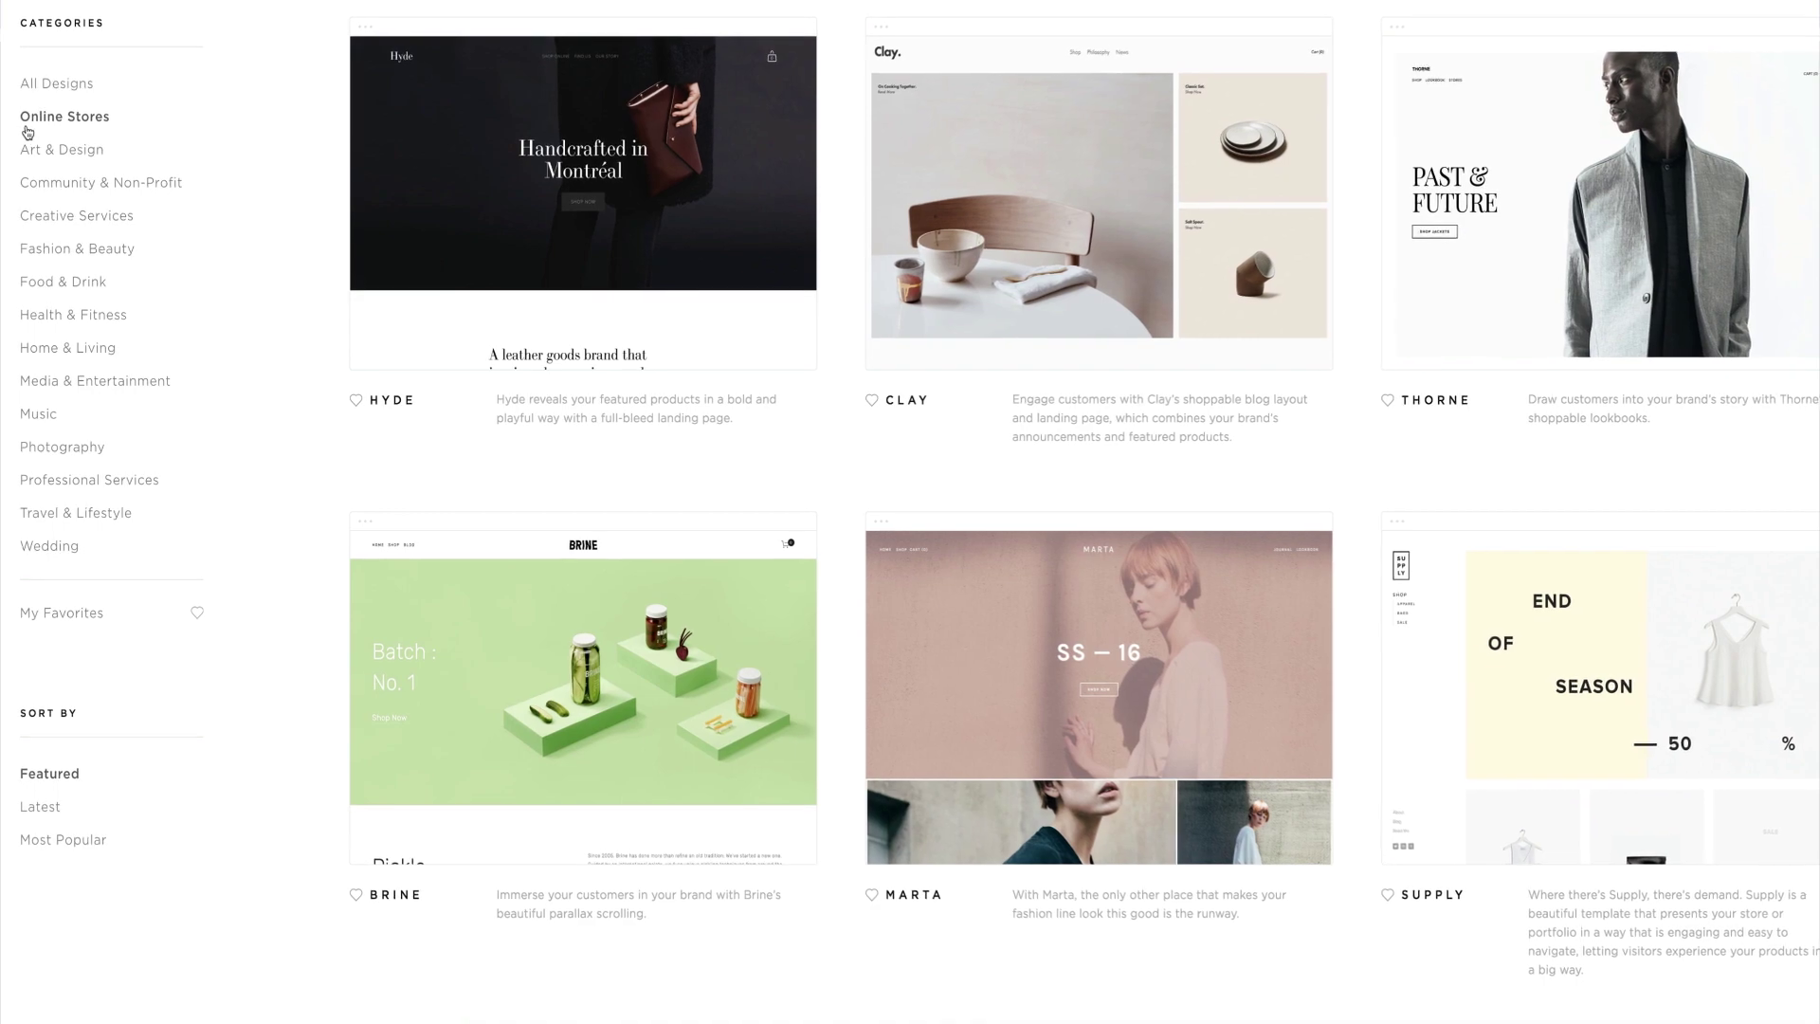
pyautogui.click(28, 150)
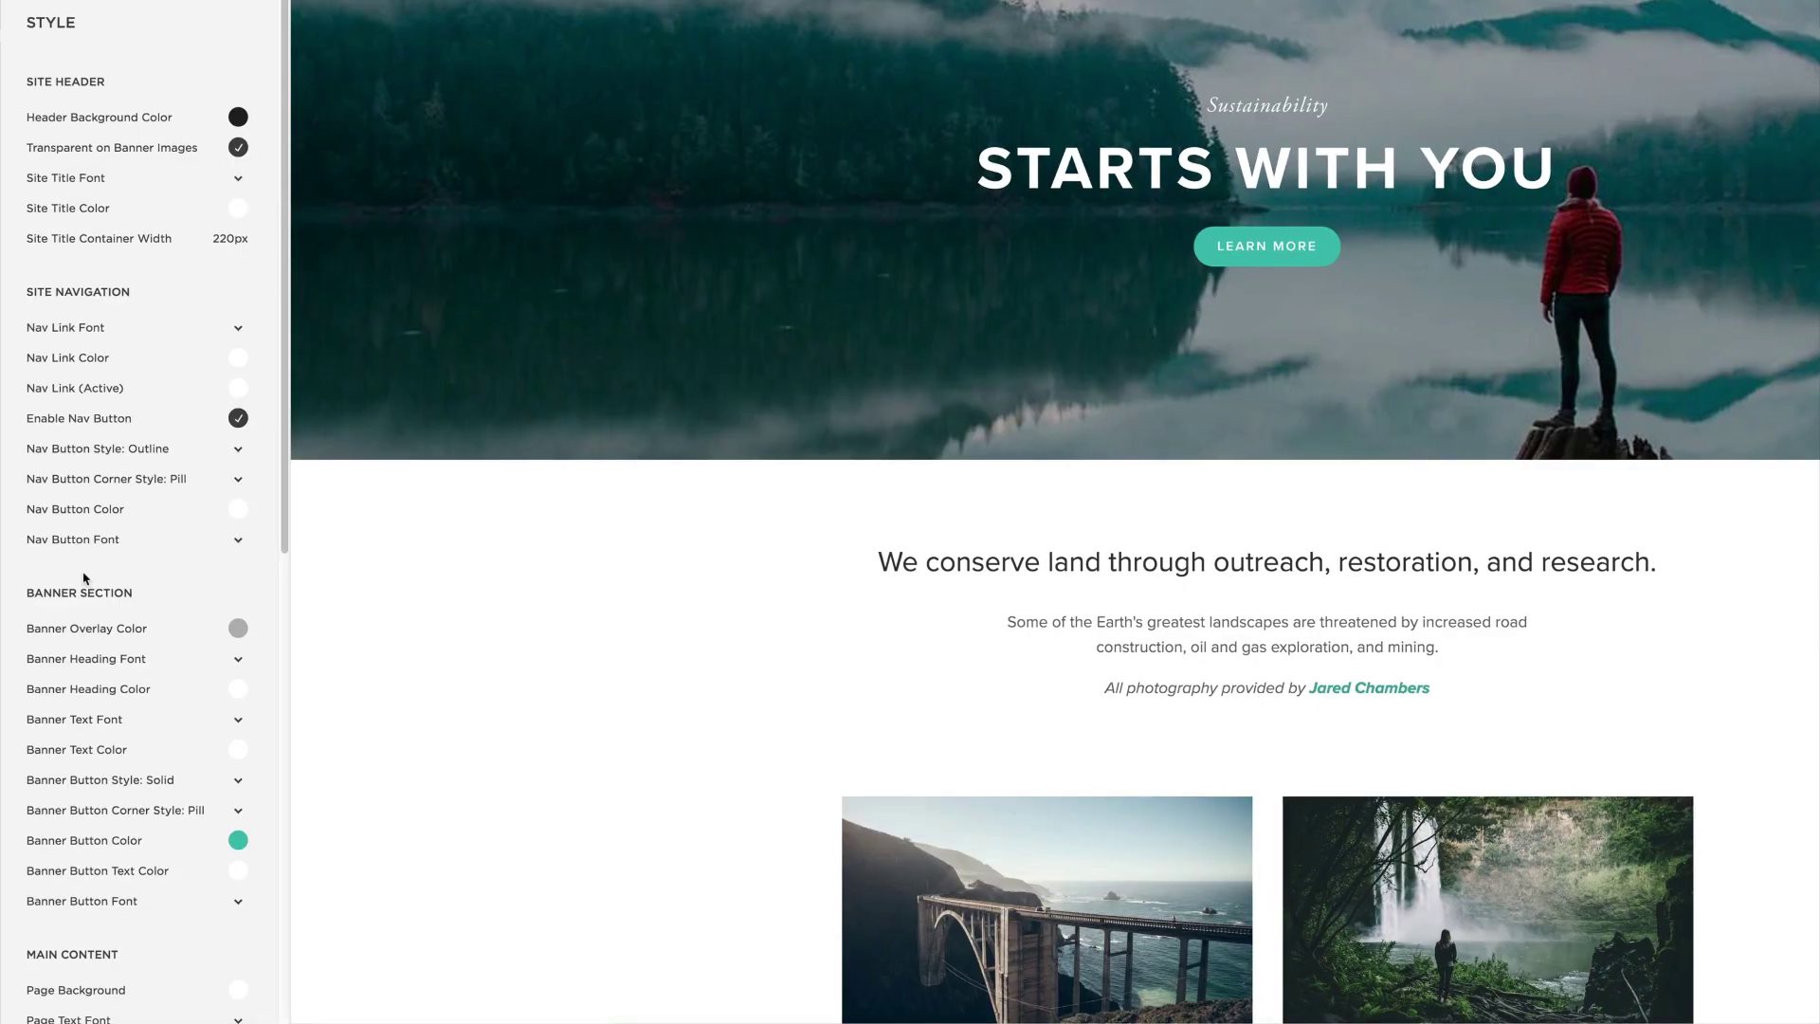
# Step: Set the Banner Button Color to blue, hsl(203, 54%, 45%)
pyautogui.scroll(-3, 83, 580)
pyautogui.click(238, 539)
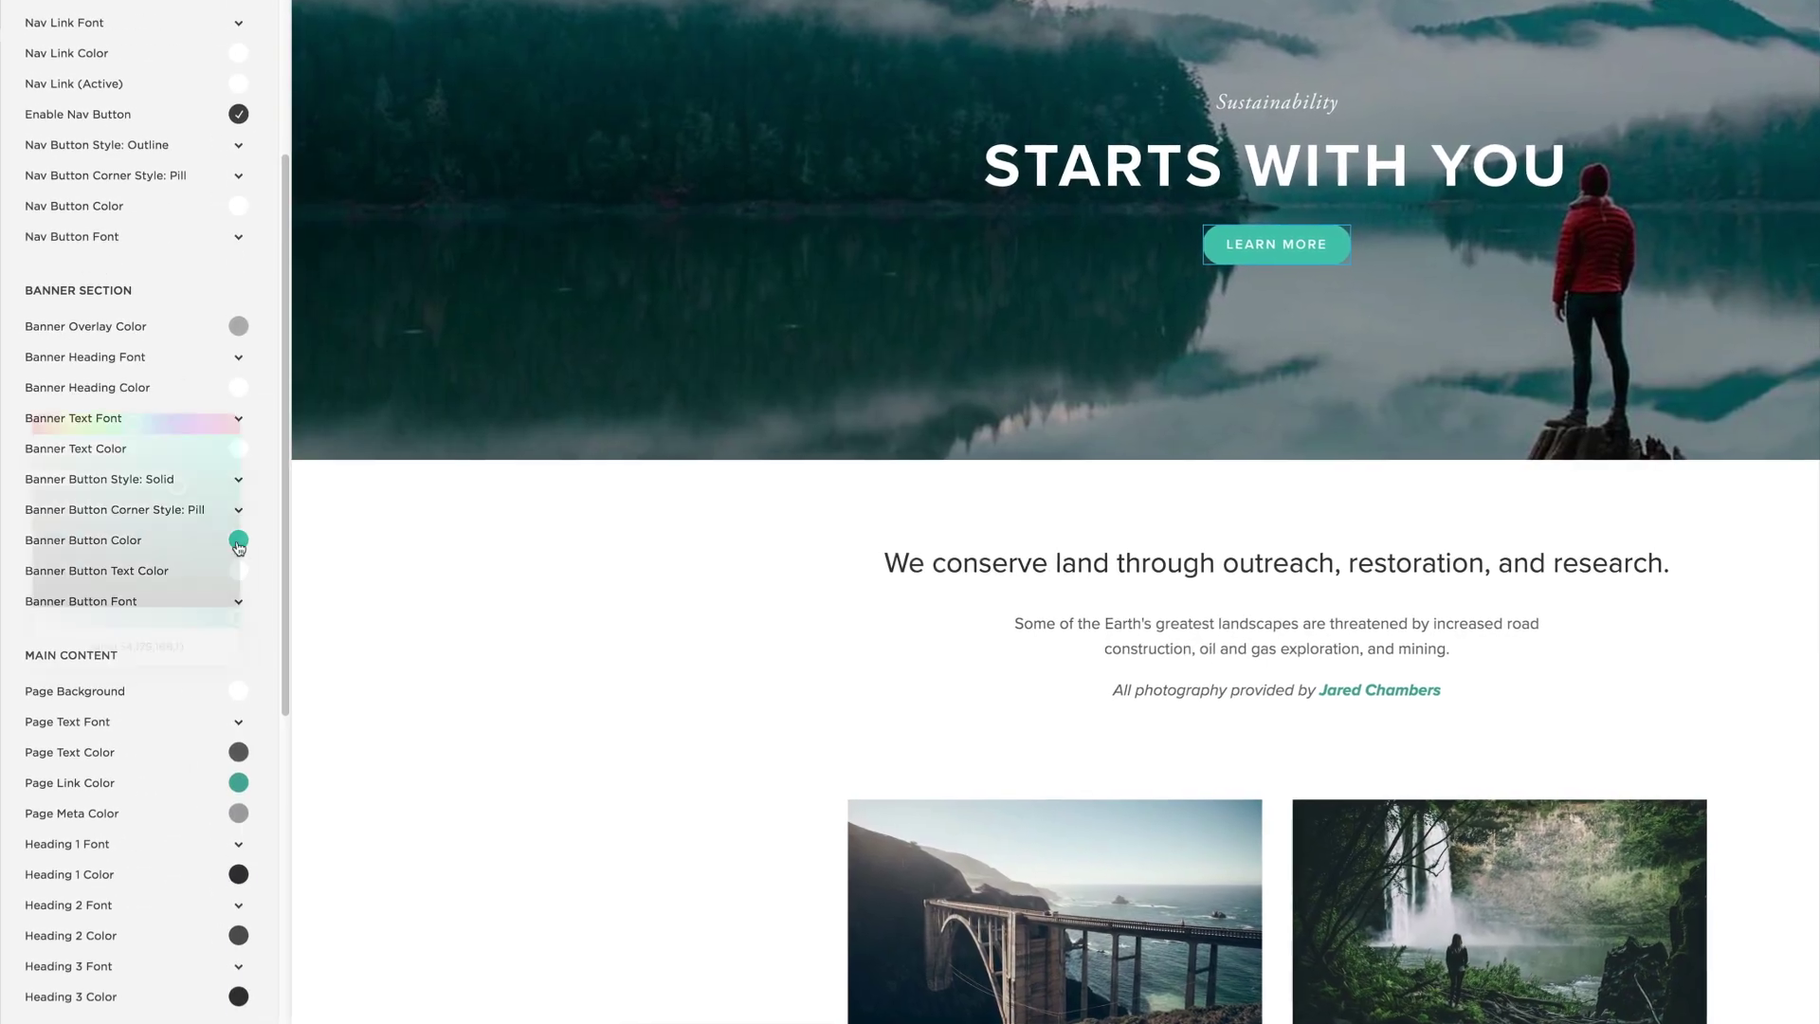
pyautogui.click(150, 418)
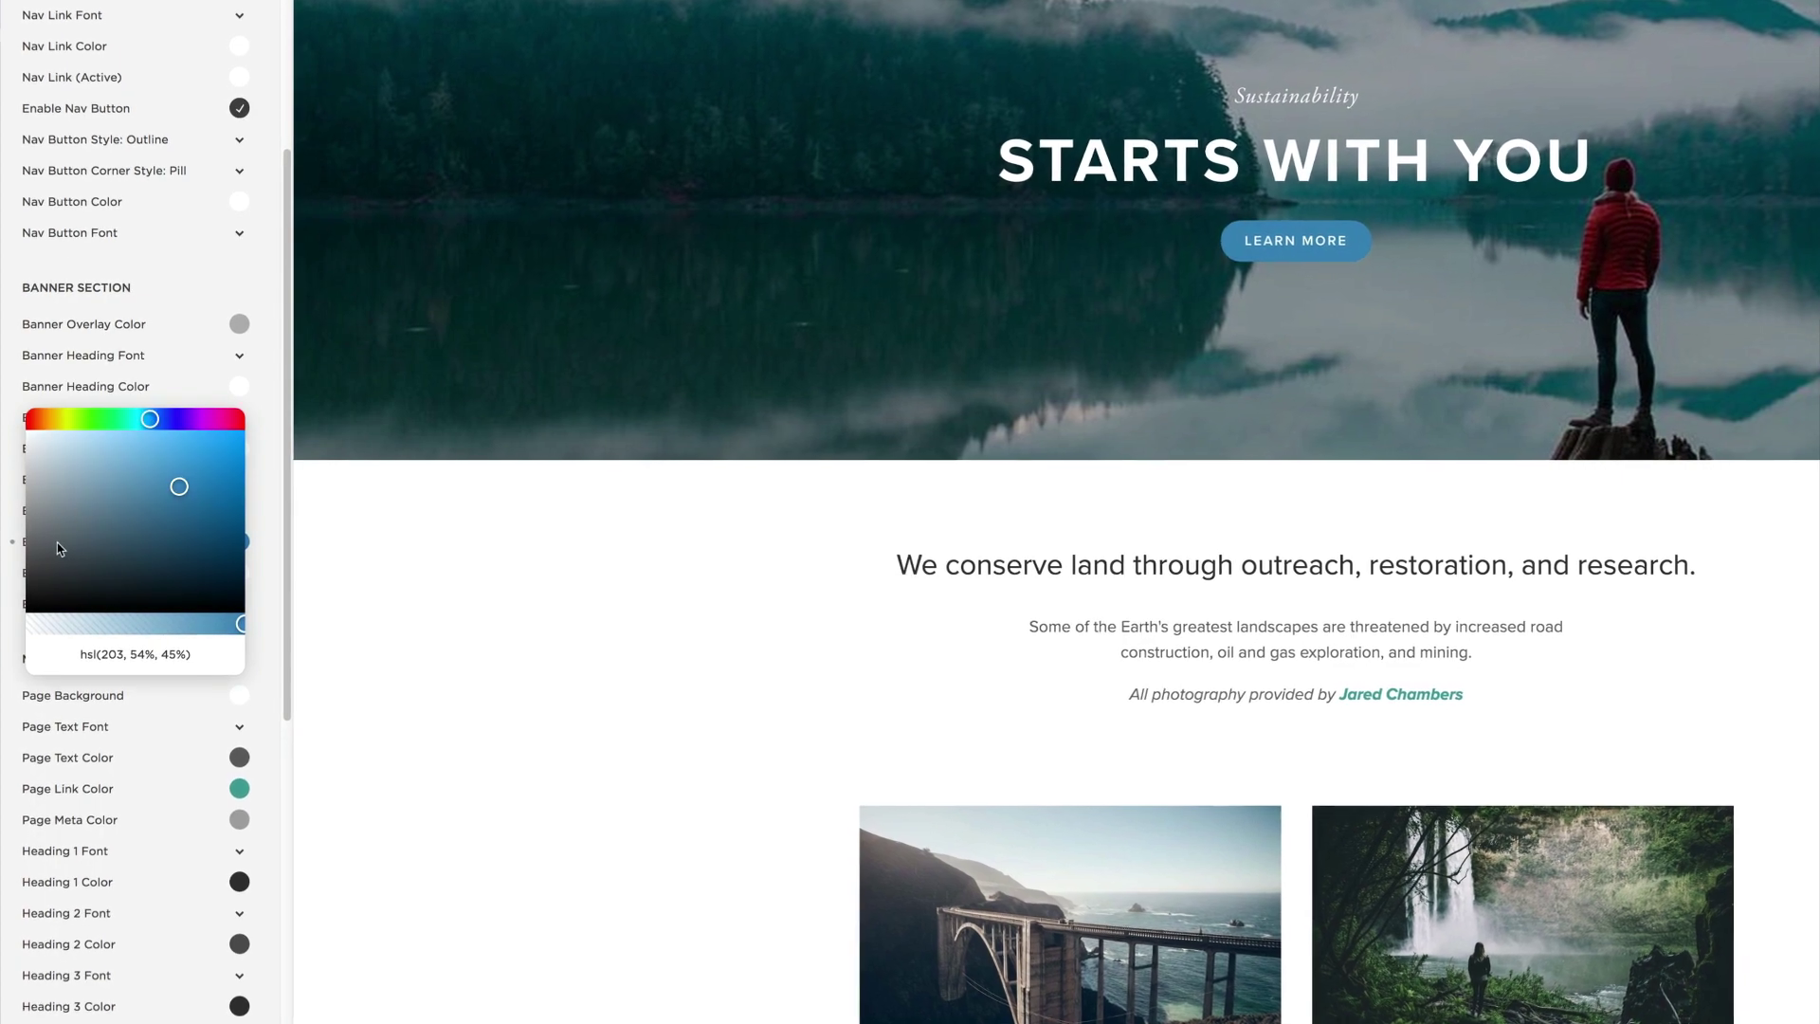